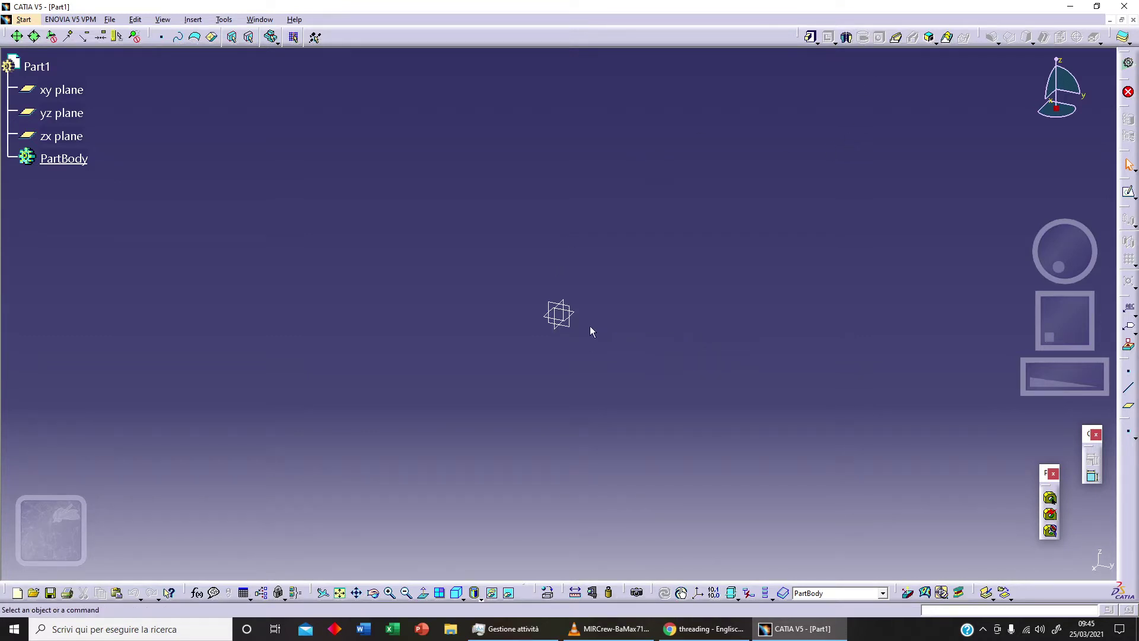
Step: Start a sketch on the xy plane and draw a rectangle centred on the origin
click(575, 313)
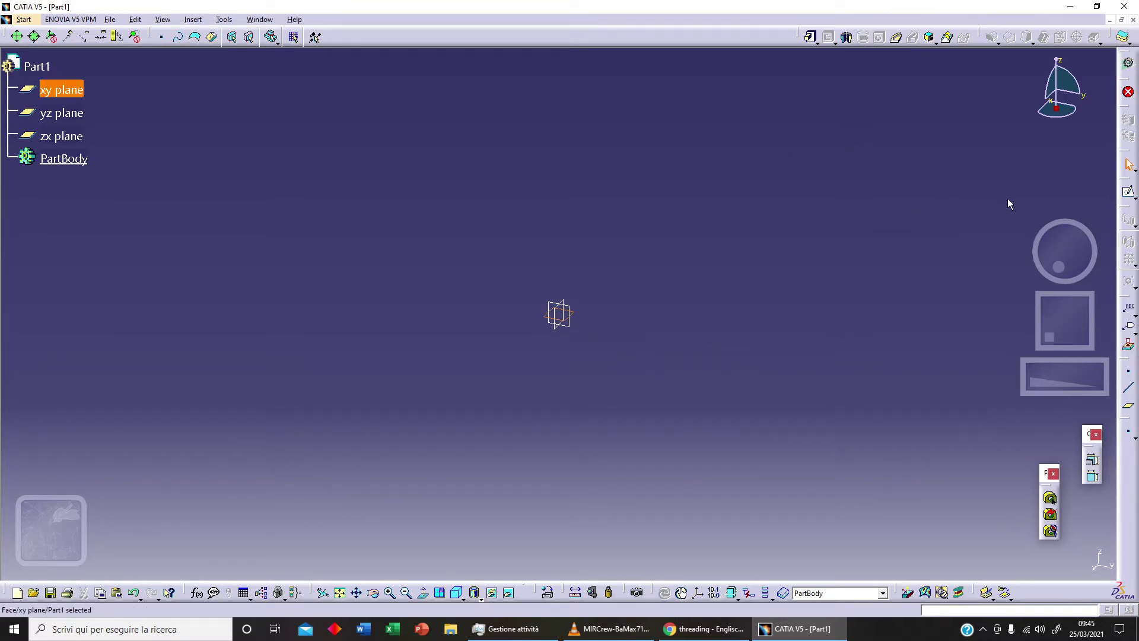
click(1125, 194)
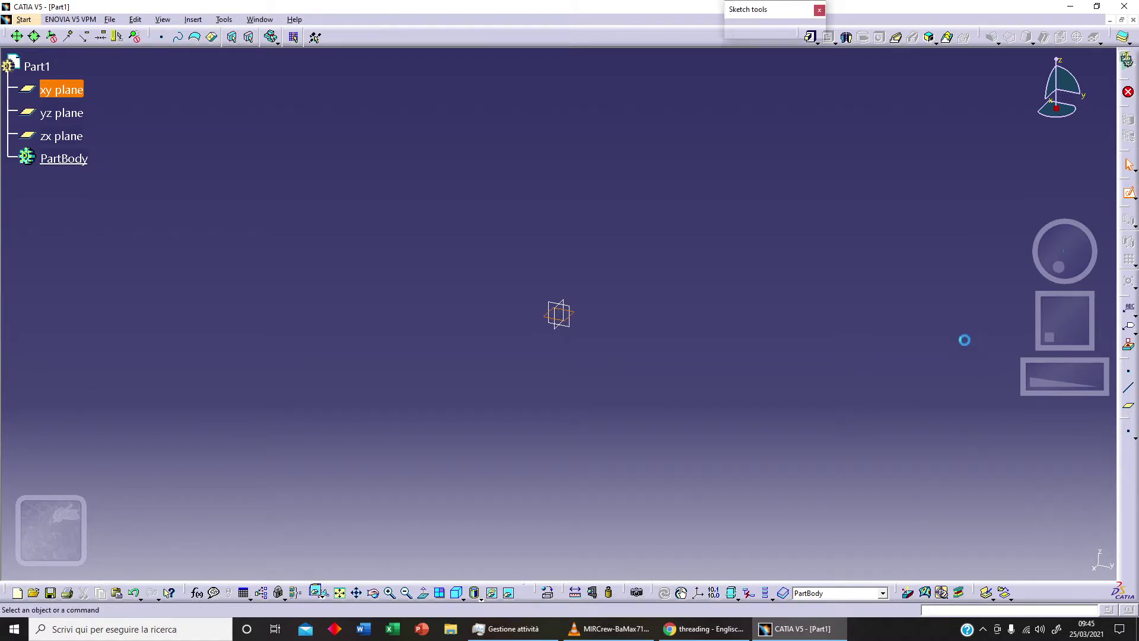
click(1135, 351)
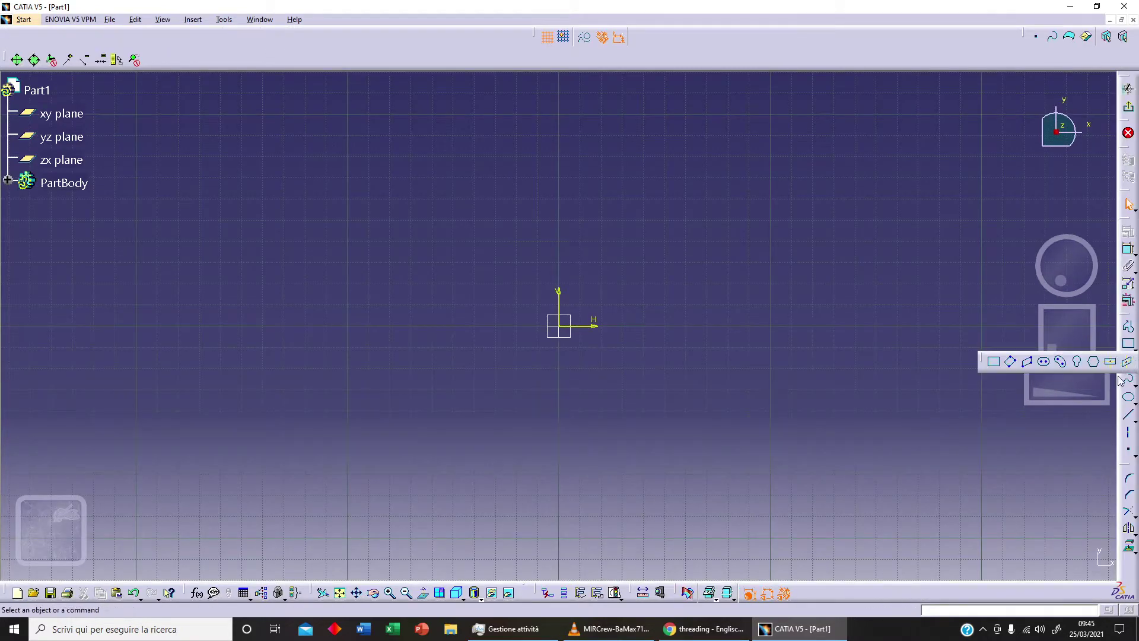
click(560, 326)
click(676, 232)
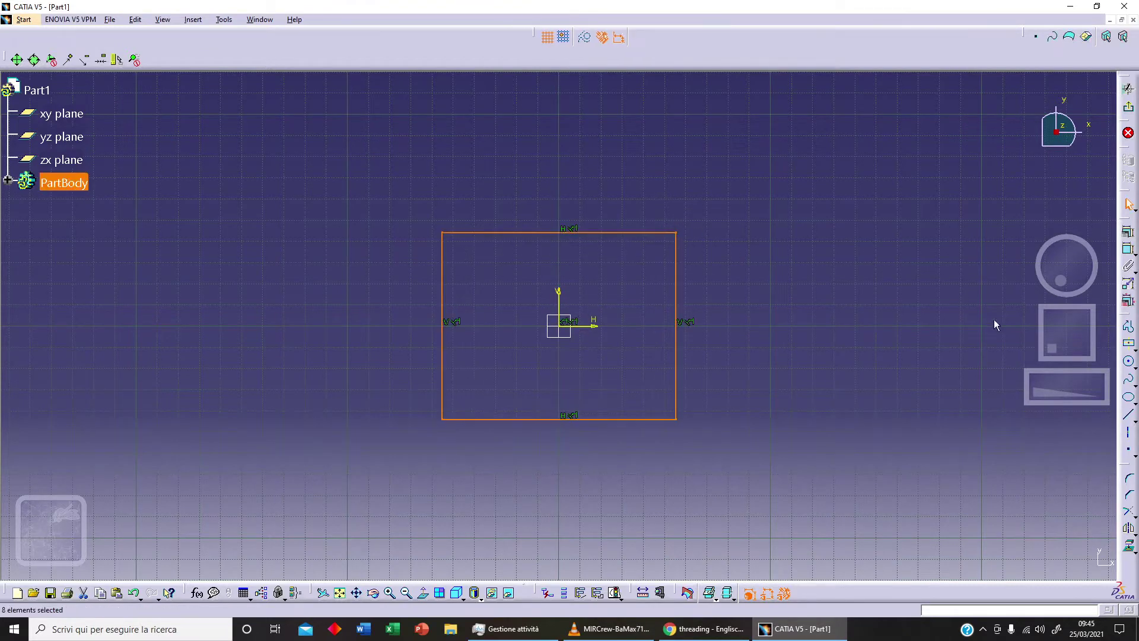
Step: Add a circle on the rectangle's right edge, trim the edge and inner arc, and exit the sketch
click(1127, 361)
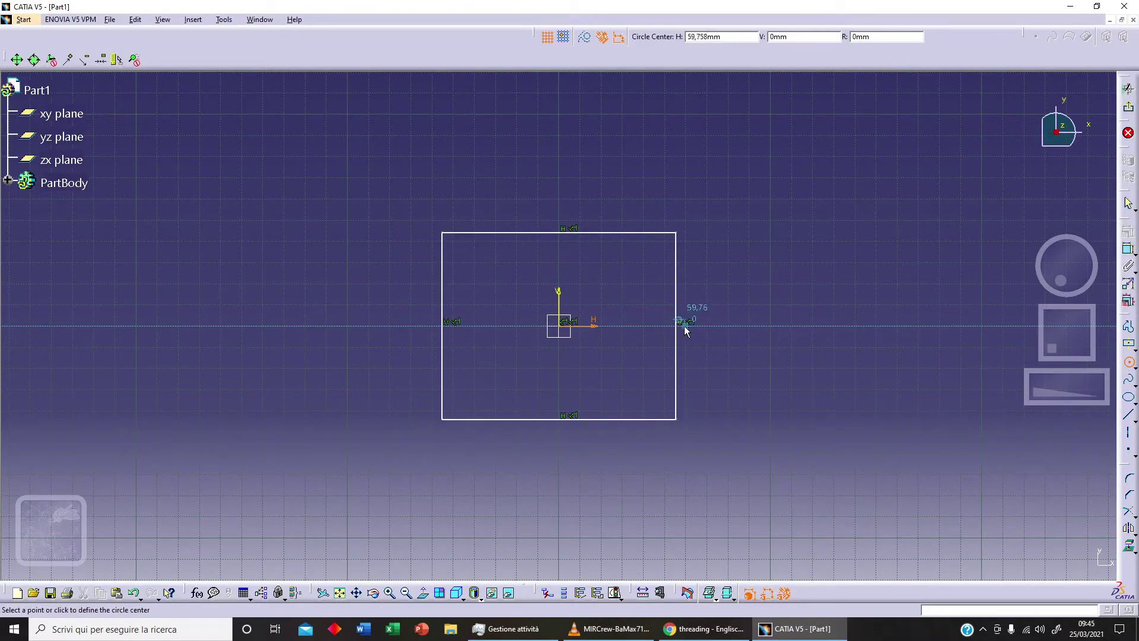
click(677, 326)
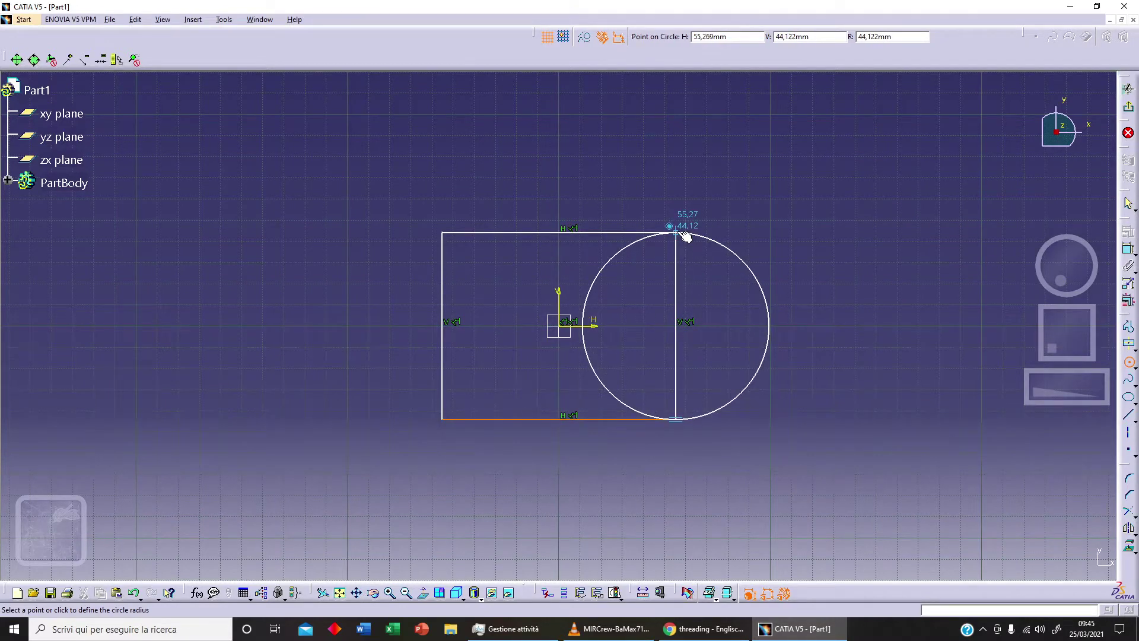
click(685, 236)
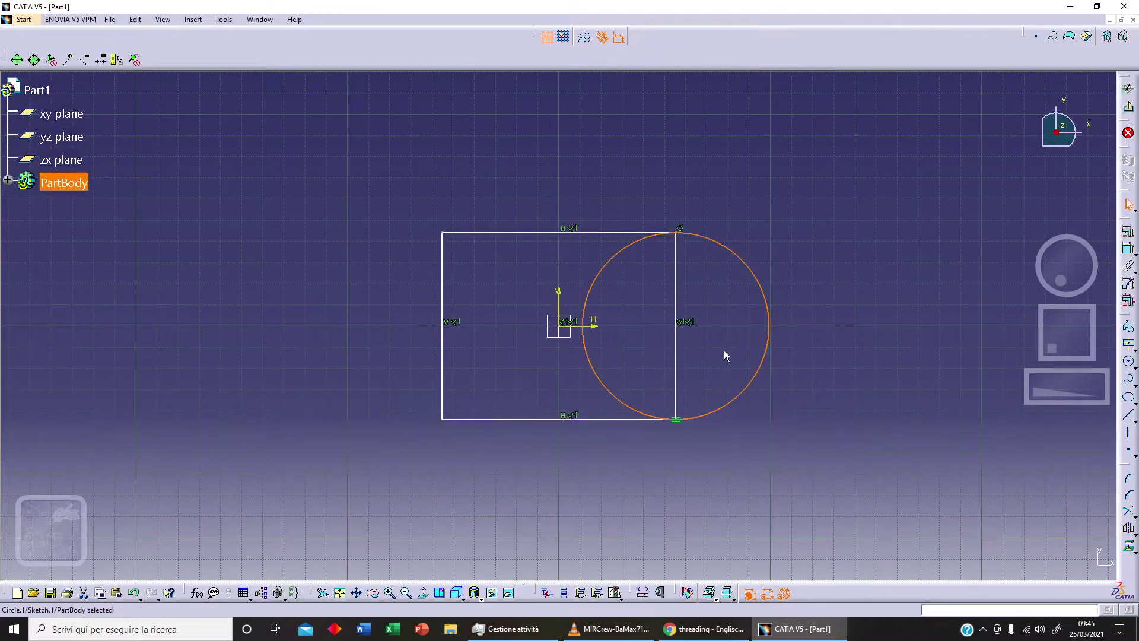
click(1133, 515)
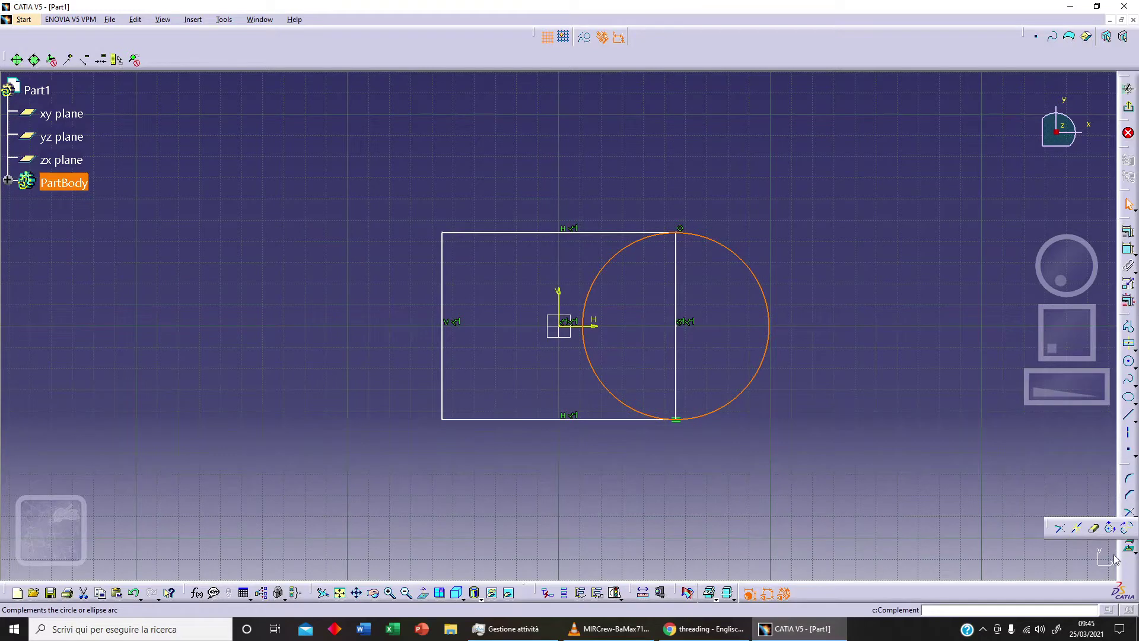
click(1094, 528)
click(682, 356)
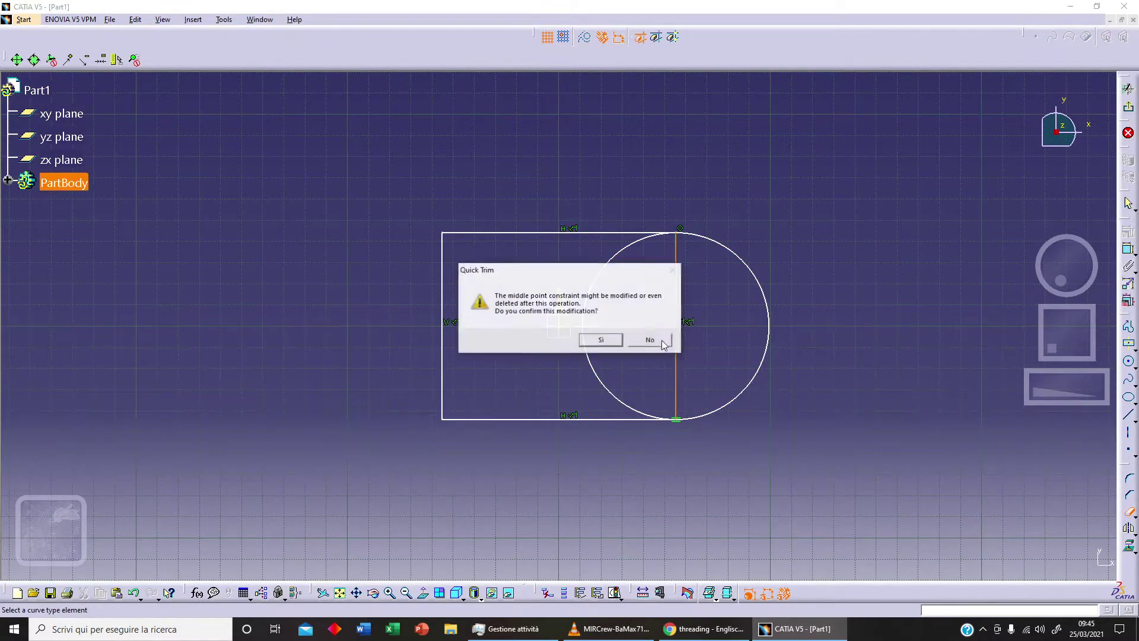
click(605, 339)
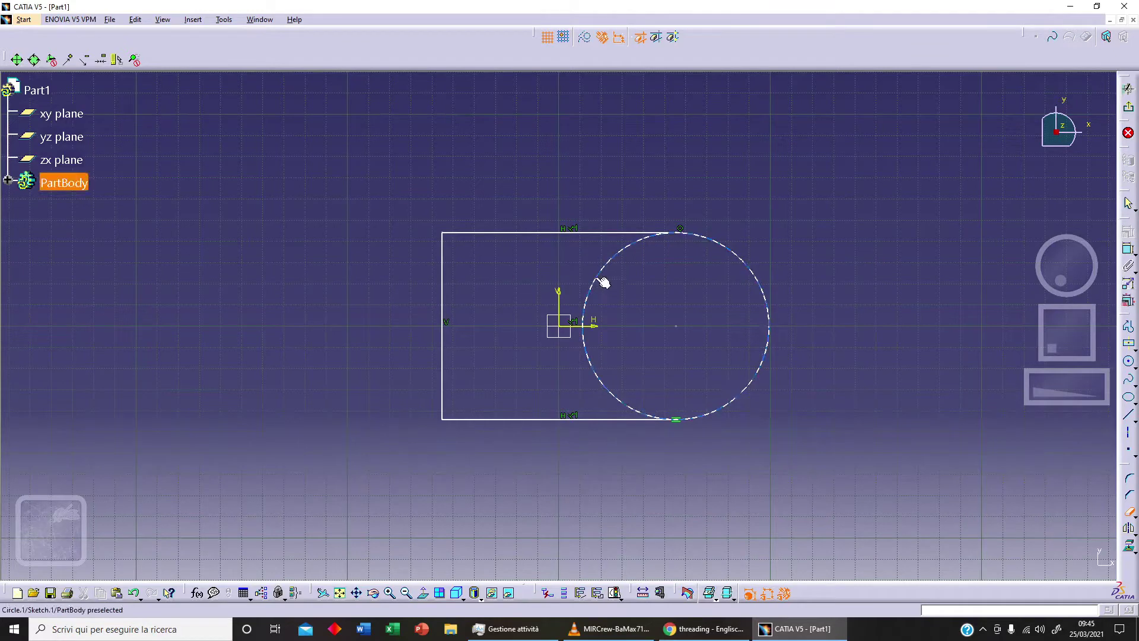
click(596, 286)
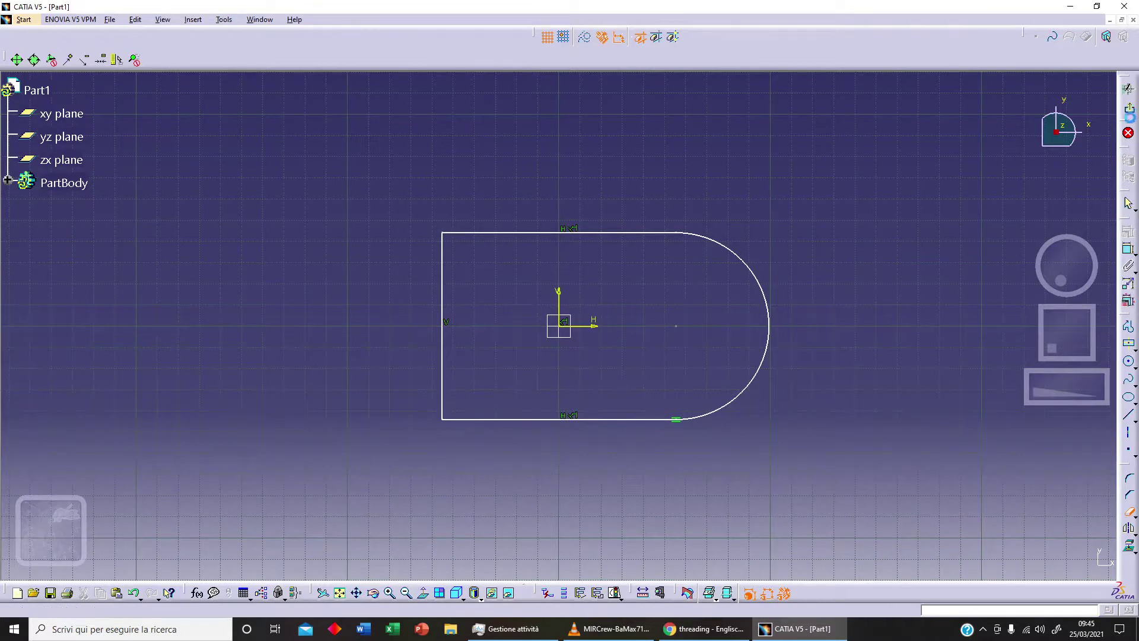
click(1128, 88)
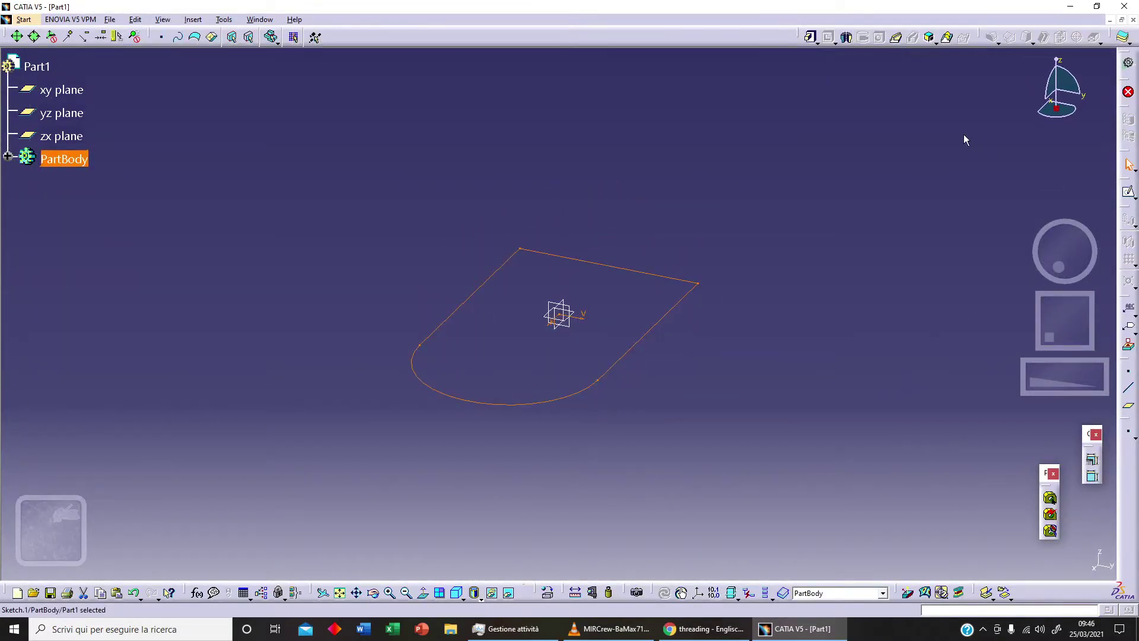
Step: Pad the D-shaped sketch 50 mm with Mirrored extent enabled
click(812, 39)
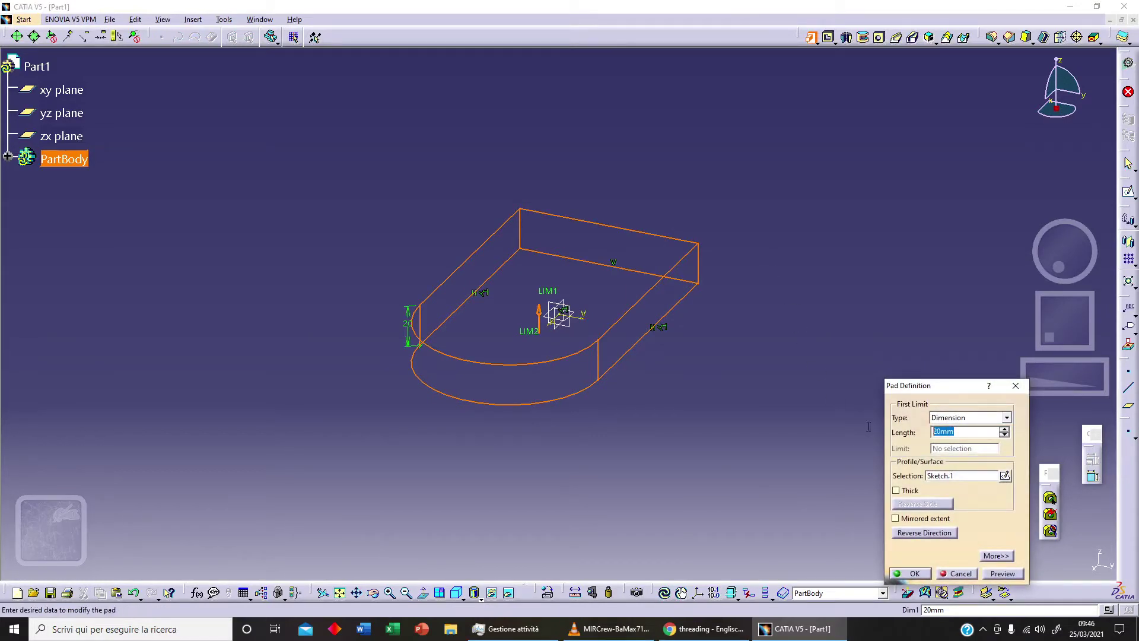
text(50)
click(943, 518)
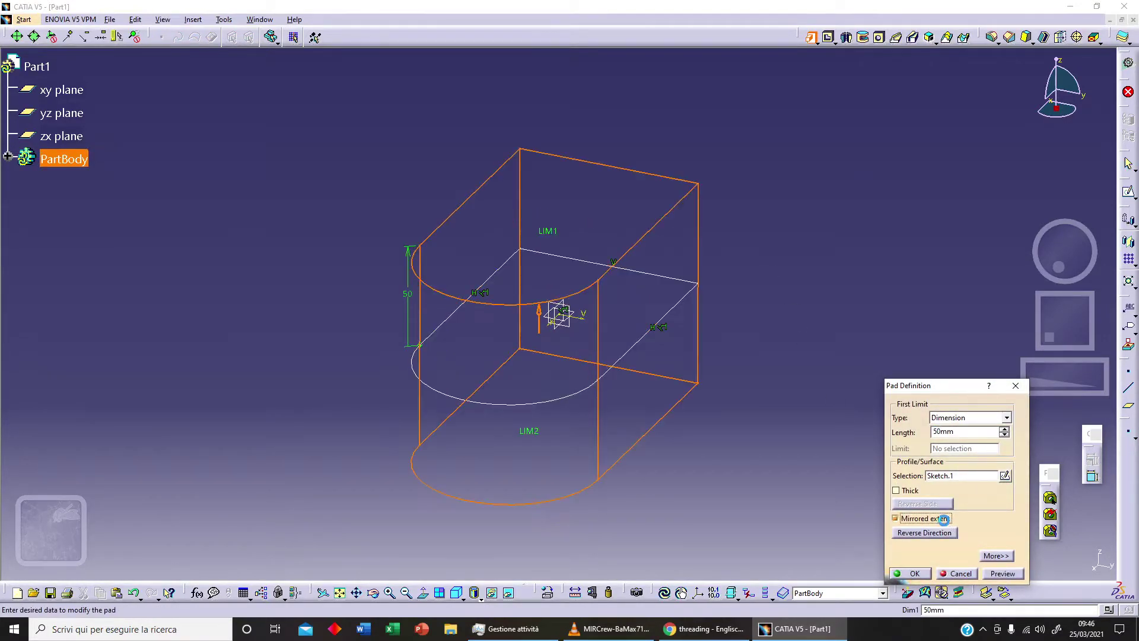
click(1002, 573)
click(916, 574)
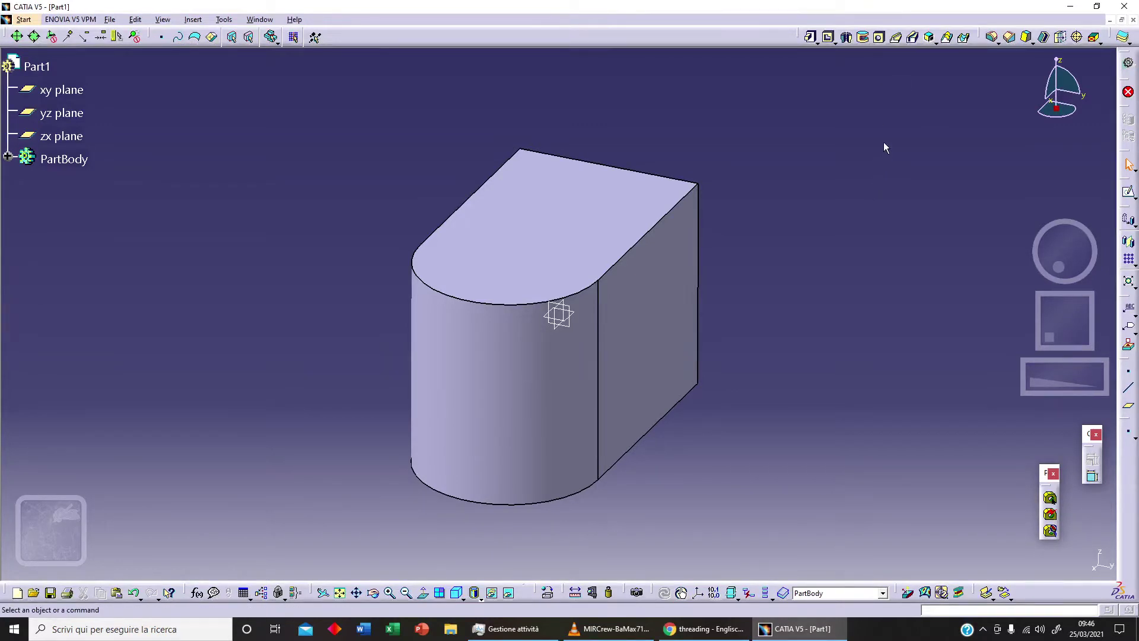
click(879, 38)
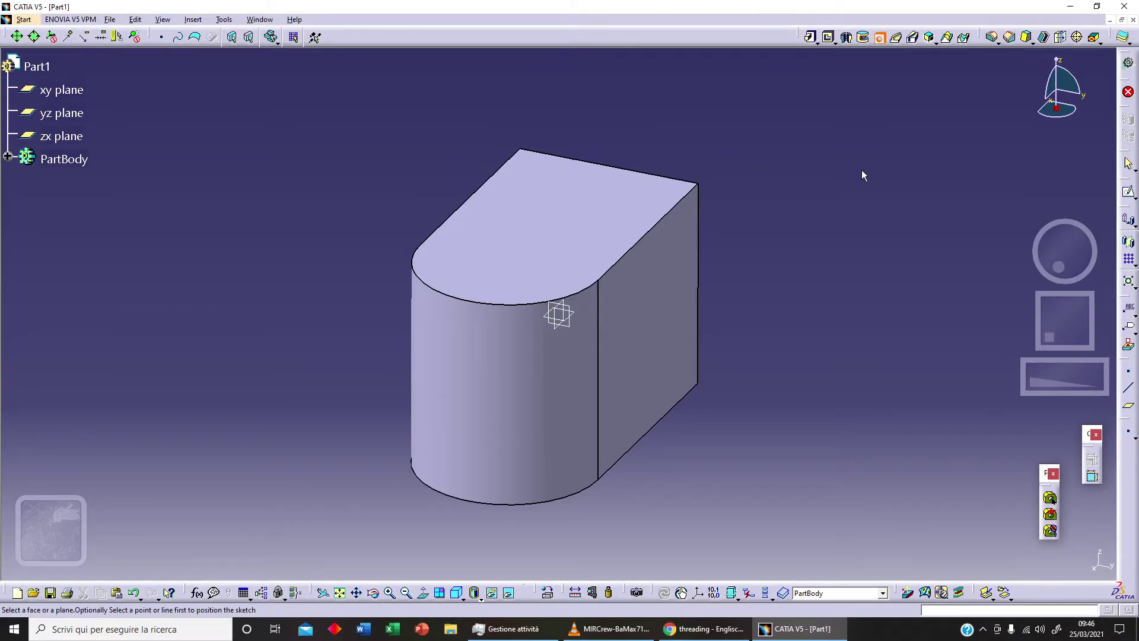
Step: Place a hole on the top face, trying Up To Next and then Up To Plane at the xy plane
click(535, 219)
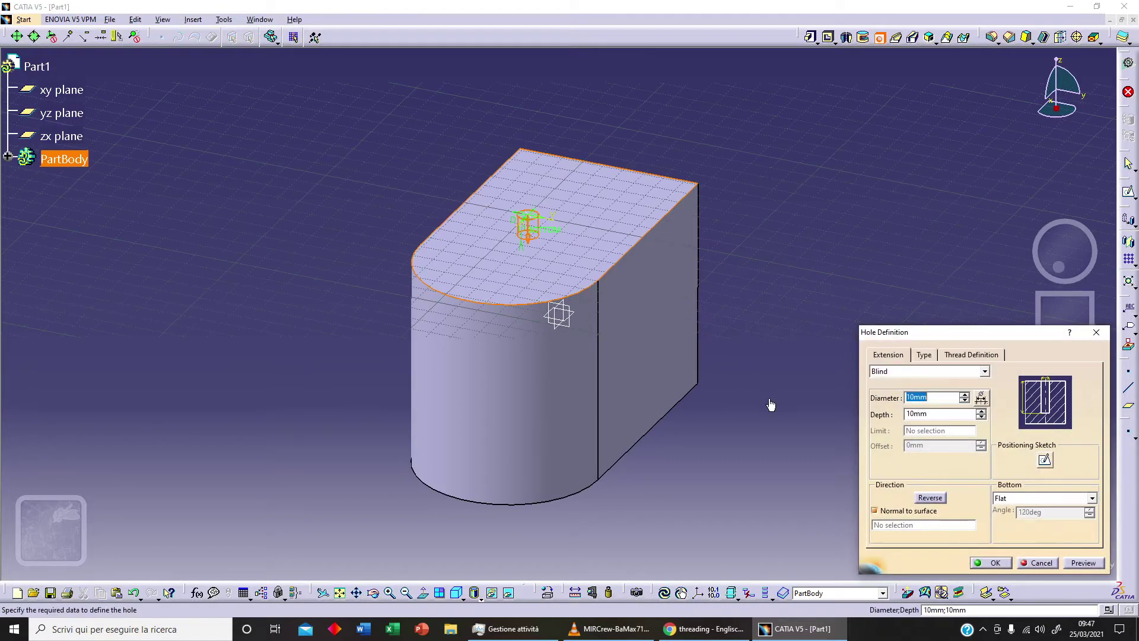
middle_drag(460, 270, 609, 415)
click(908, 371)
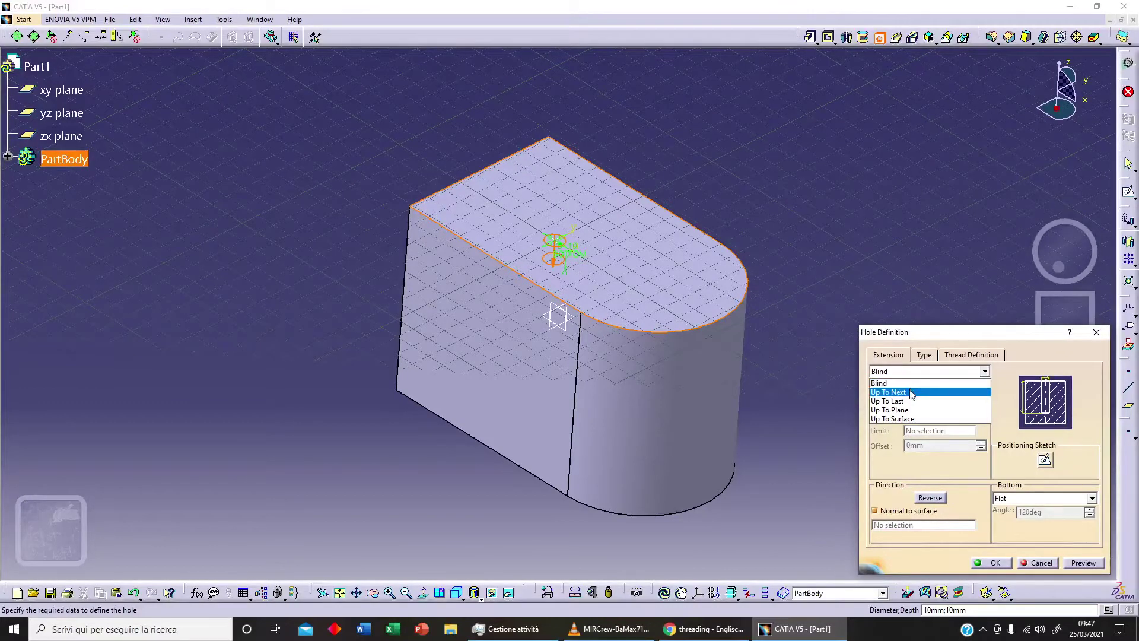
click(910, 391)
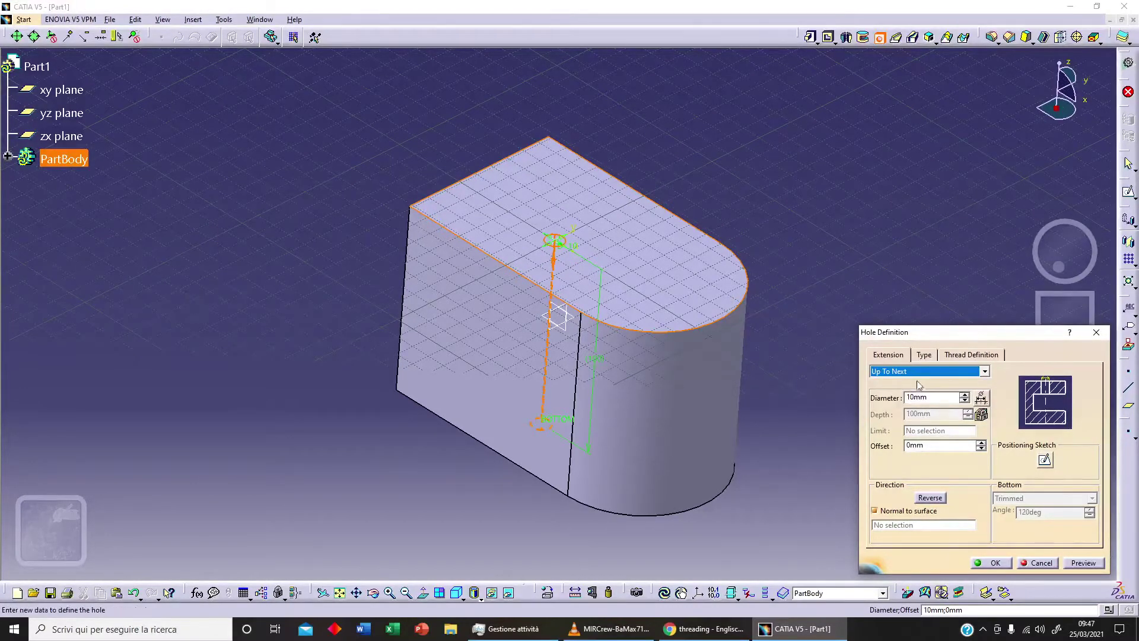
click(915, 373)
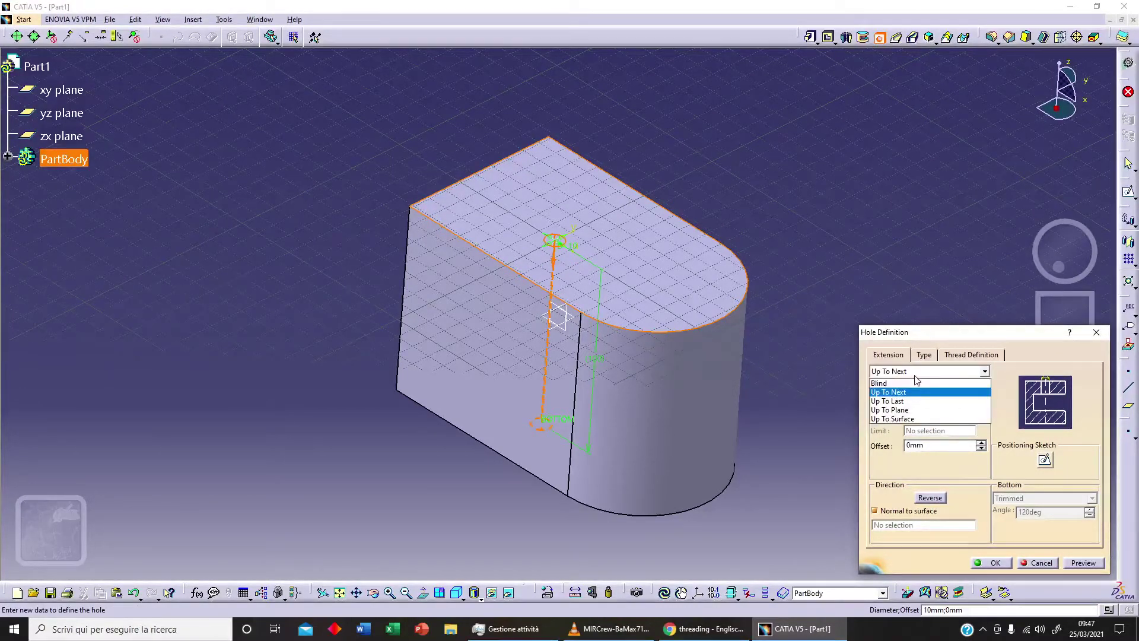
click(913, 409)
click(61, 90)
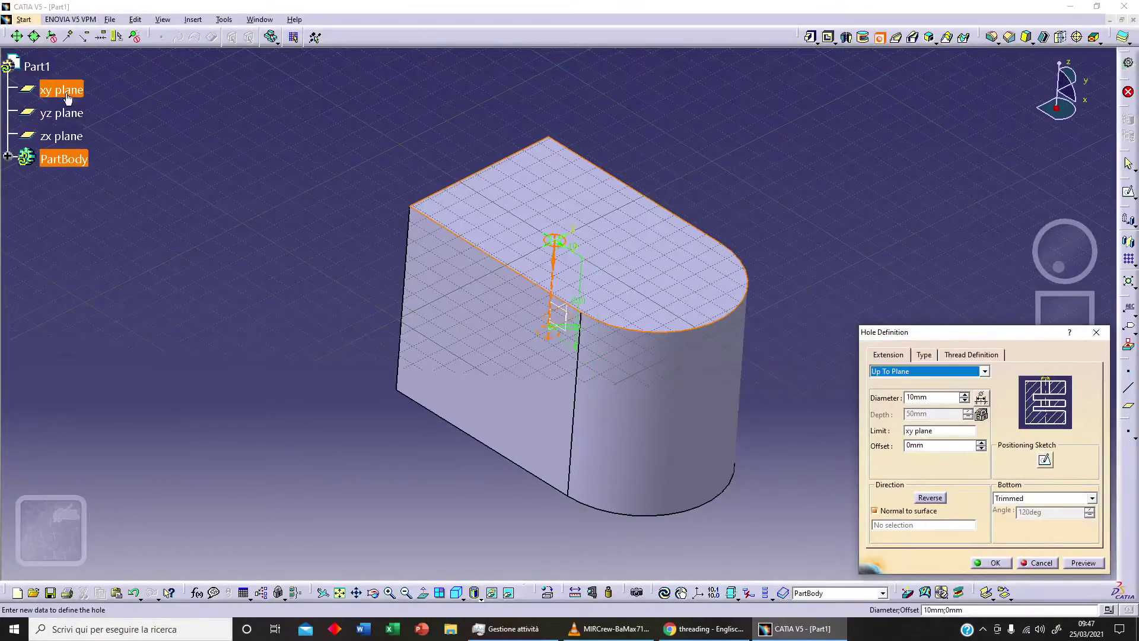
click(1083, 562)
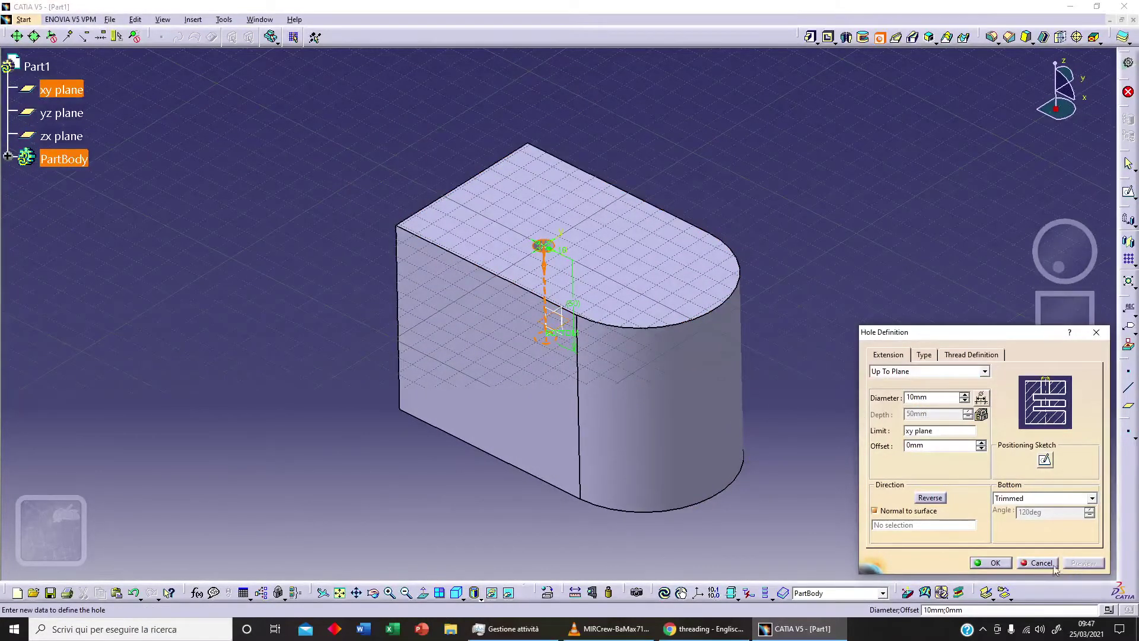
middle_drag(593, 297, 555, 360)
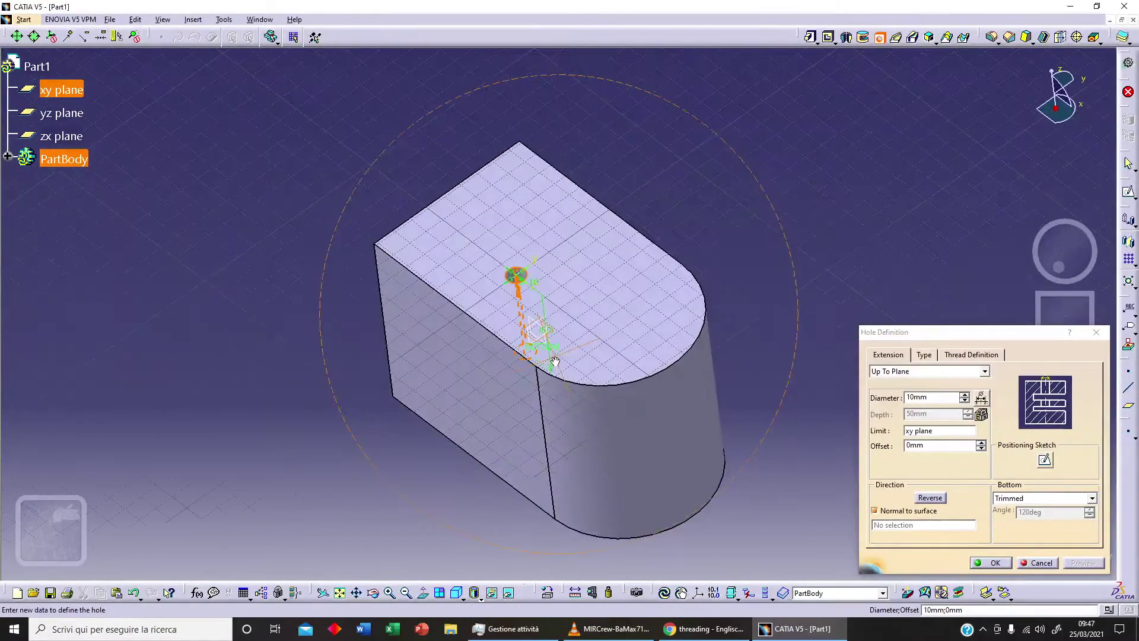
Step: Set the hole extension to Up To Surface with the block's bottom face as the limit
click(954, 371)
click(936, 418)
middle_drag(592, 452, 539, 287)
click(568, 415)
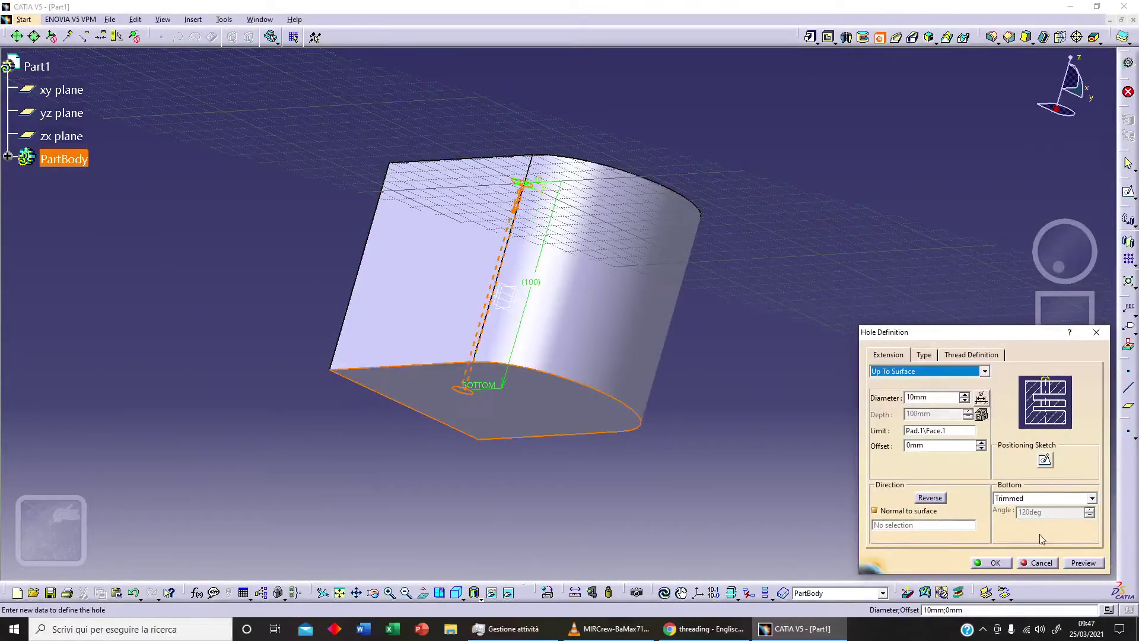
middle_drag(672, 518, 629, 320)
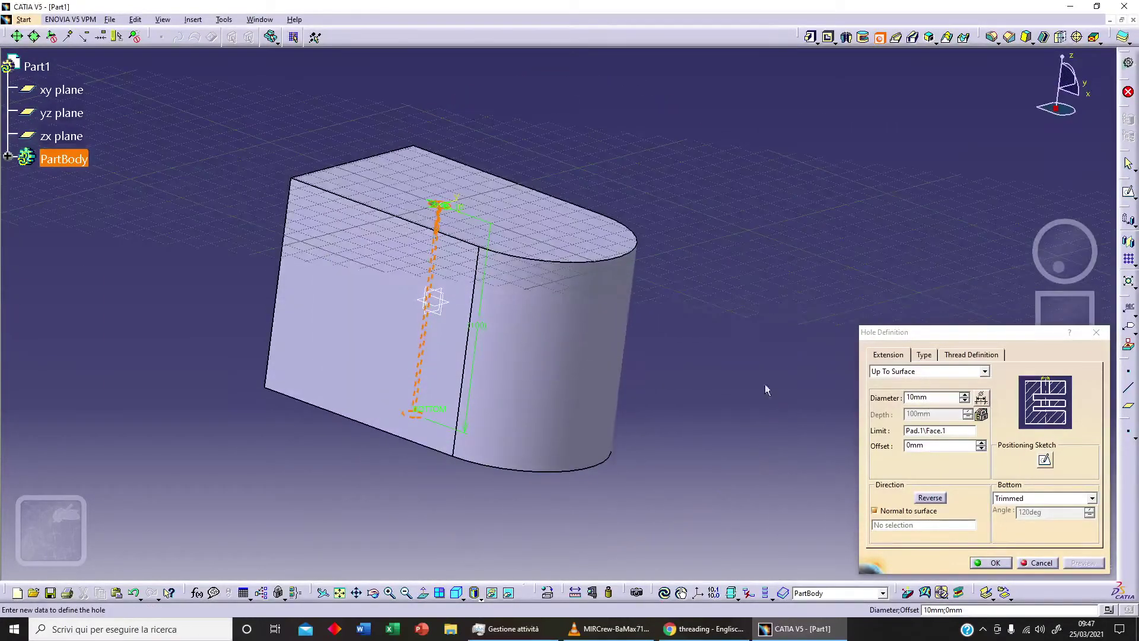
Step: Increase the hole diameter to 16 mm and preview it
click(964, 394)
click(964, 394)
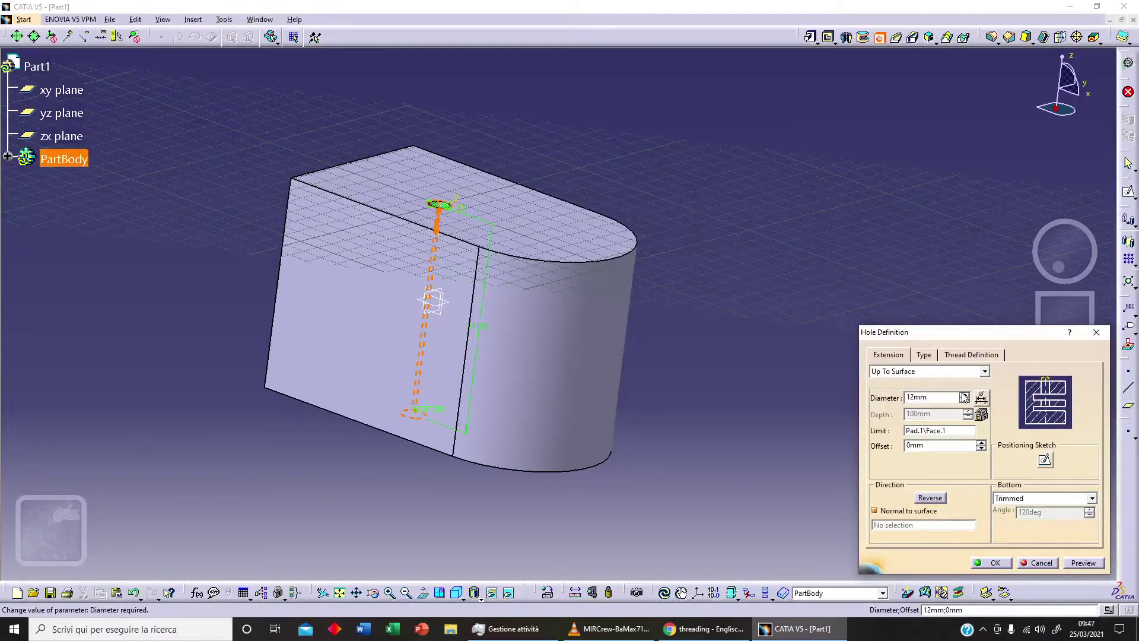
click(964, 394)
click(964, 394)
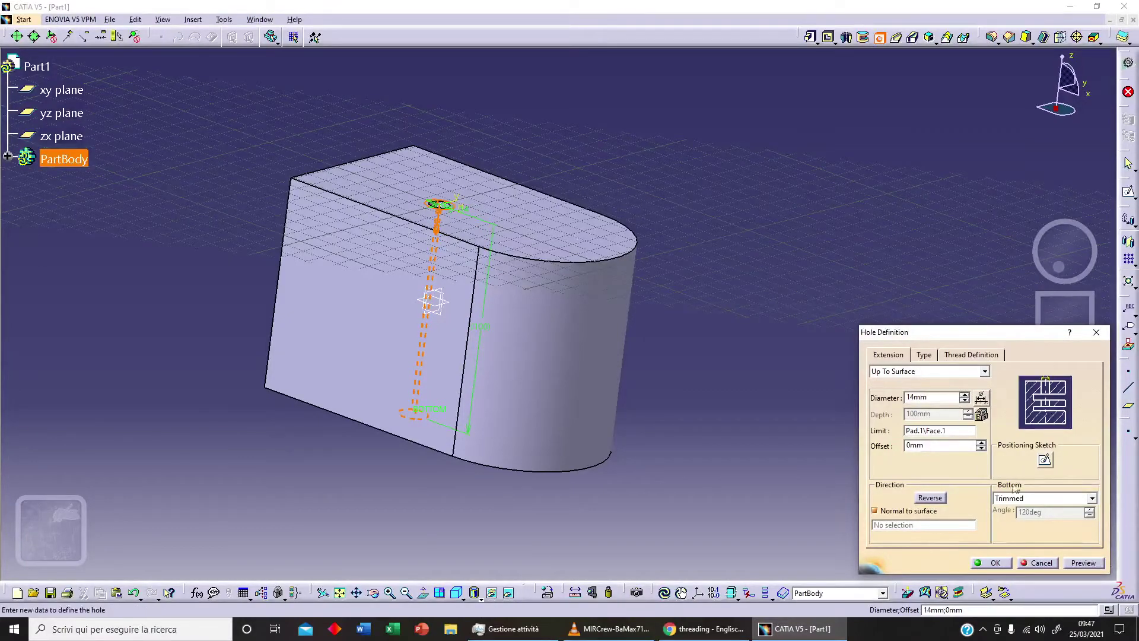
click(1083, 564)
middle_drag(600, 193, 633, 295)
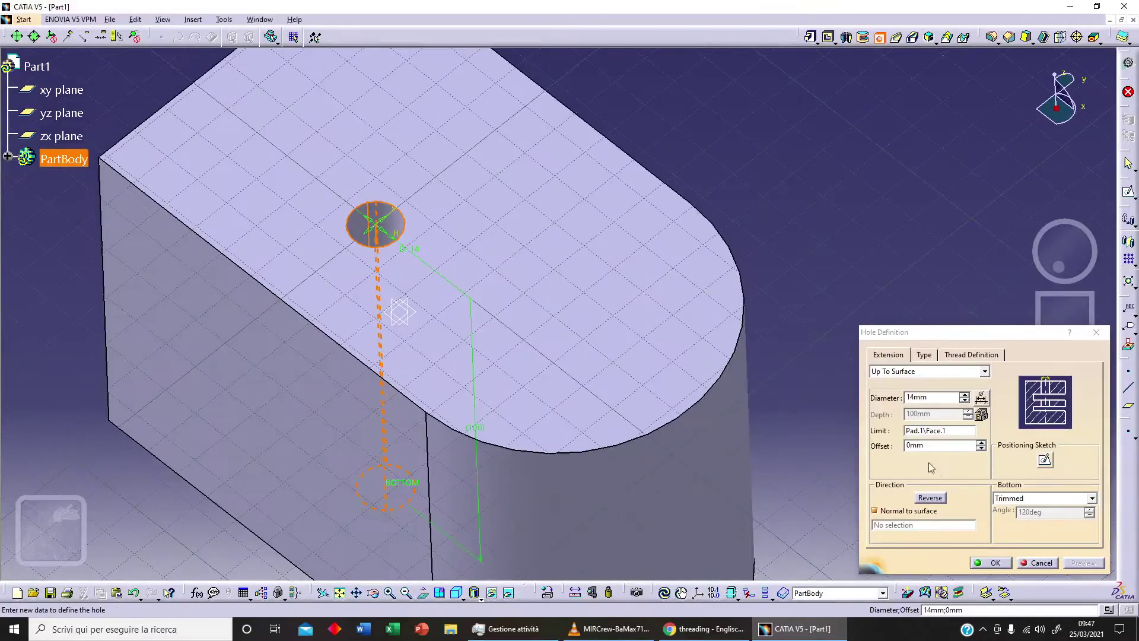
click(963, 394)
click(963, 394)
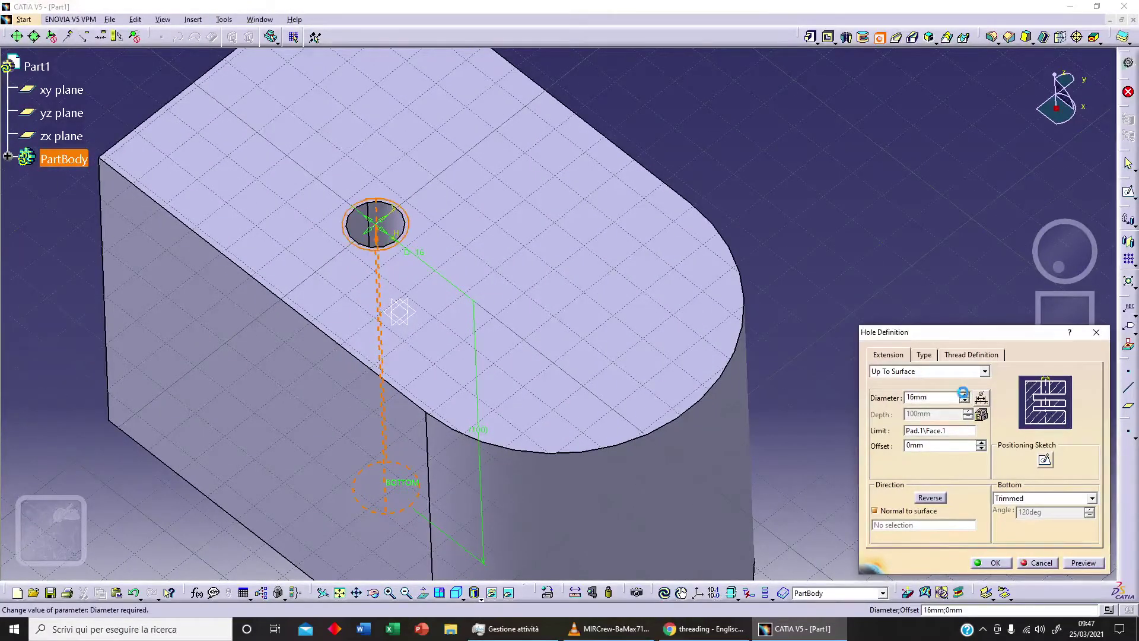
click(1082, 562)
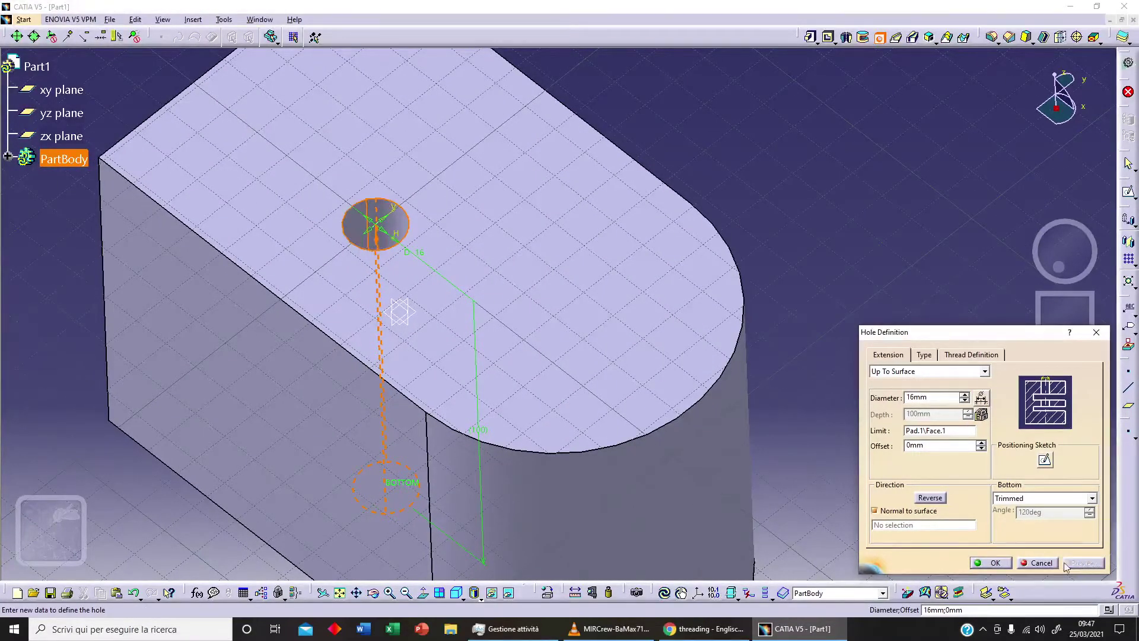
Step: Set the limit offset to 2 mm, after trying -3 mm, and preview the hole
click(981, 449)
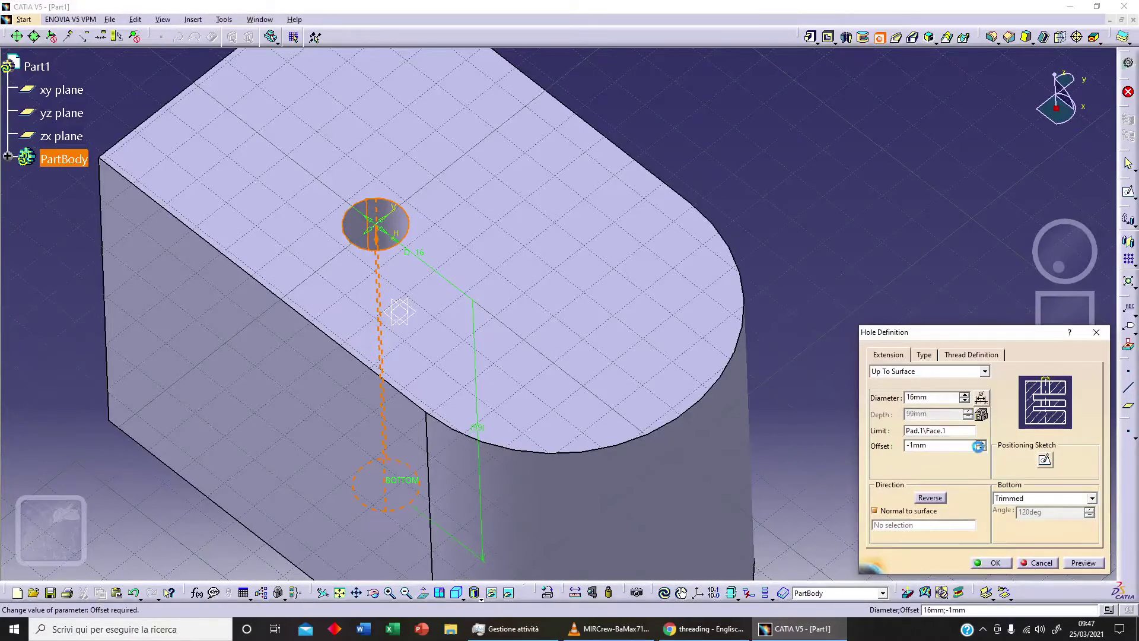
click(981, 449)
click(981, 449)
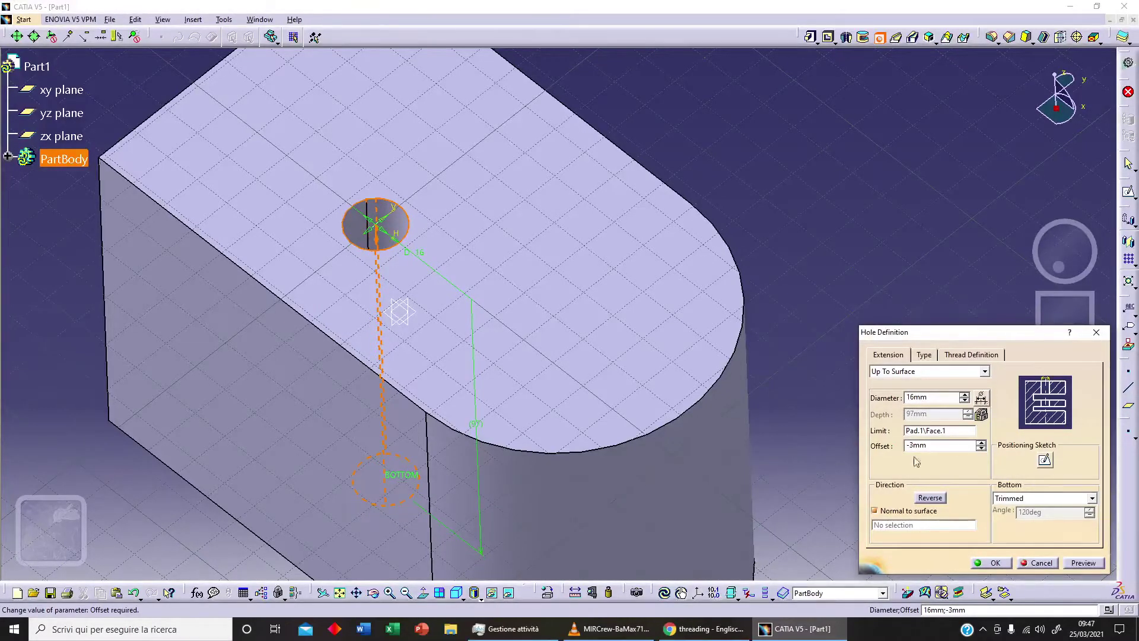
middle_drag(682, 380, 538, 138)
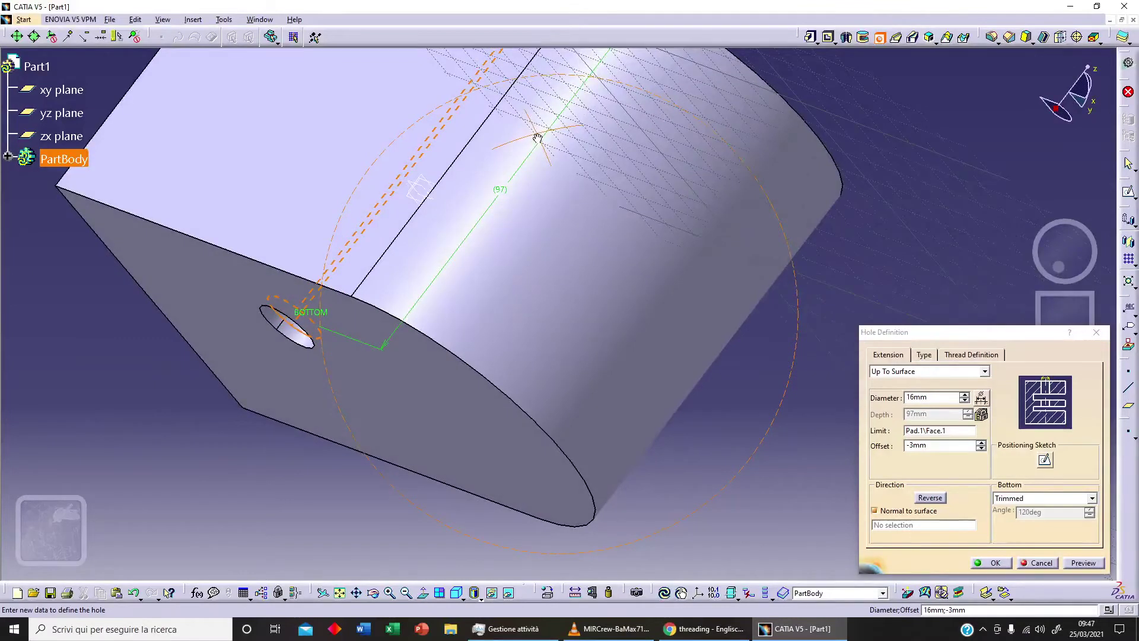
click(980, 442)
click(980, 442)
click(980, 443)
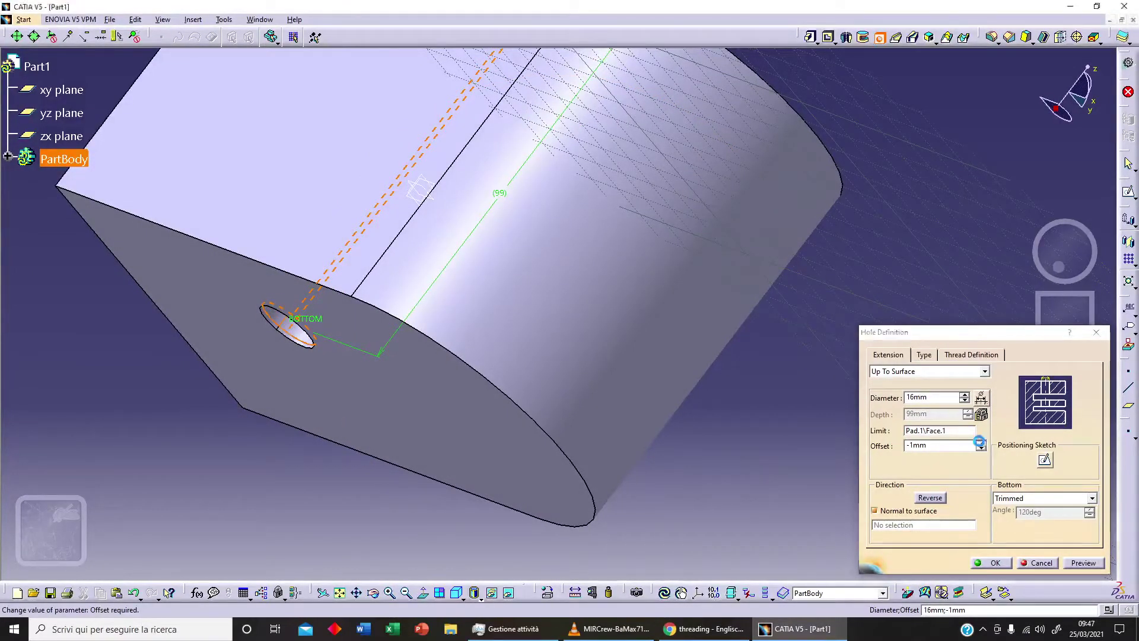
click(981, 443)
click(981, 443)
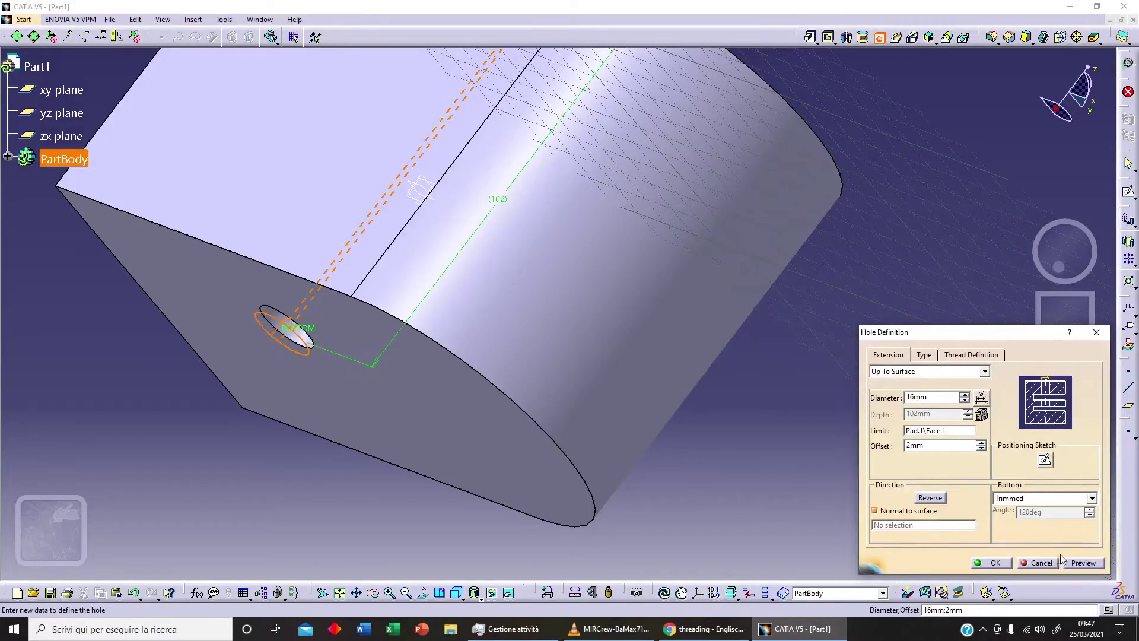
click(1083, 562)
middle_drag(608, 252, 510, 332)
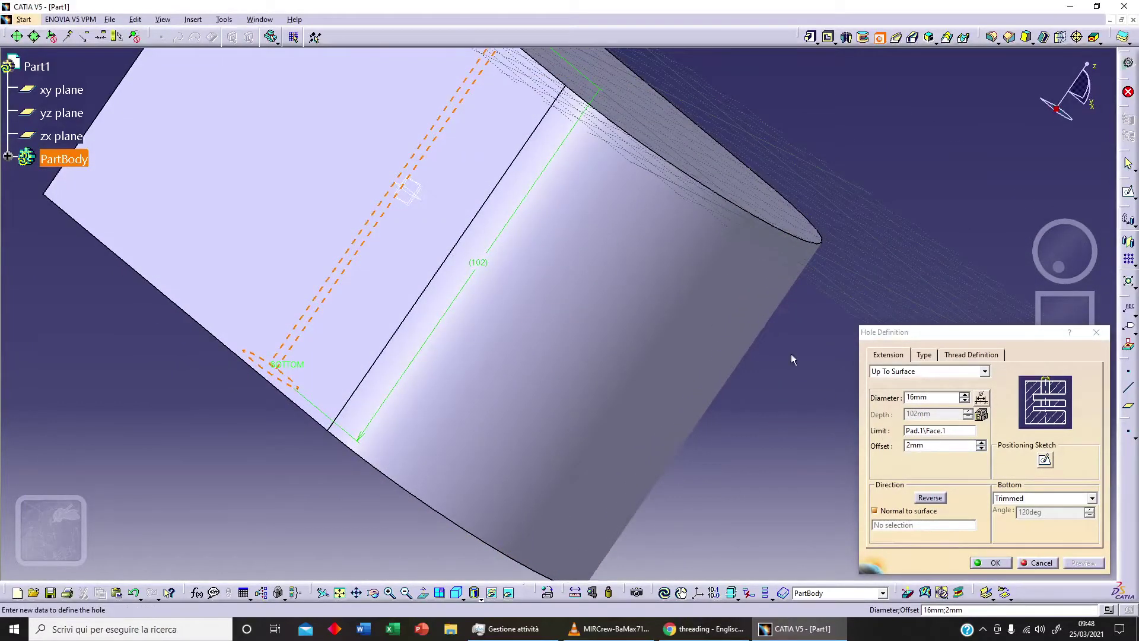
middle_drag(516, 132, 398, 276)
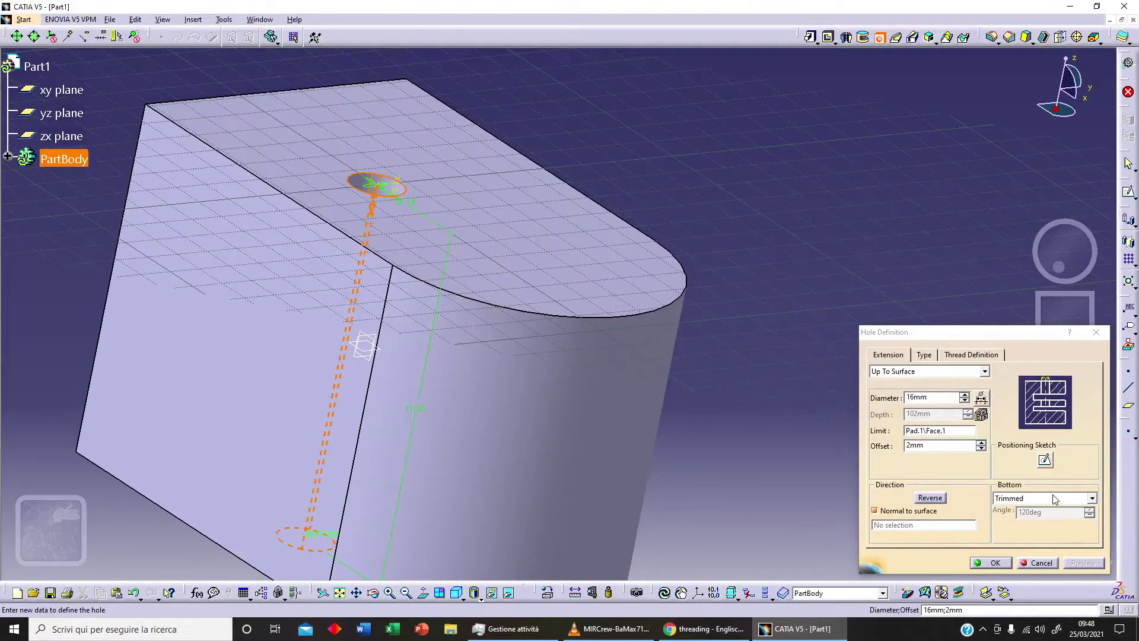
Step: Make the hole stop Up To Plane at the xy plane with a V-bottom, and preview
click(929, 372)
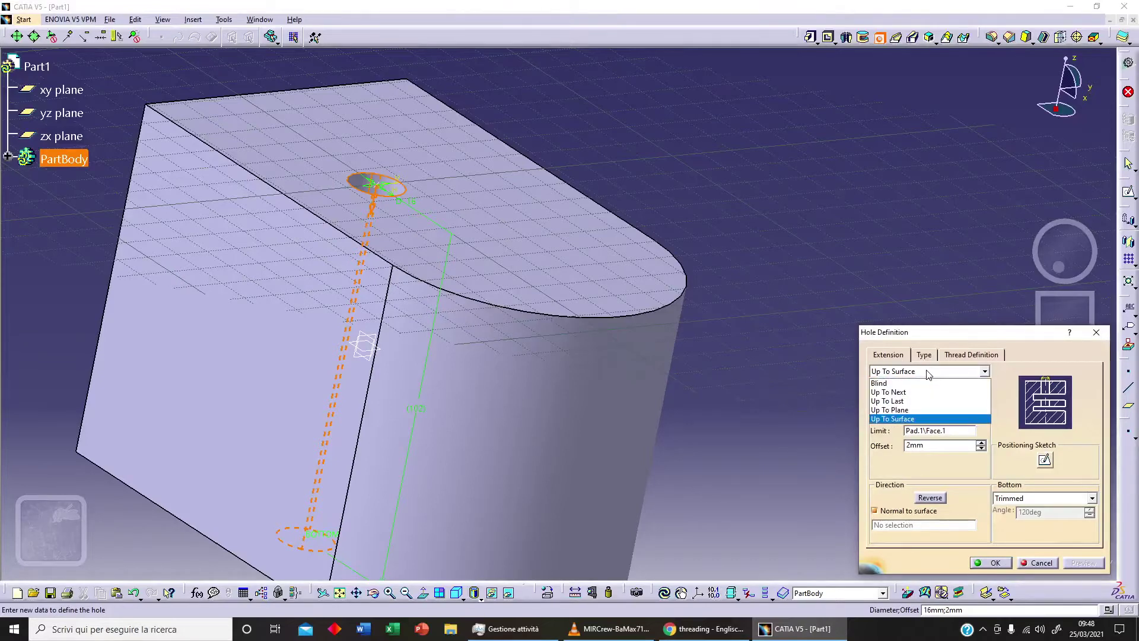
click(923, 410)
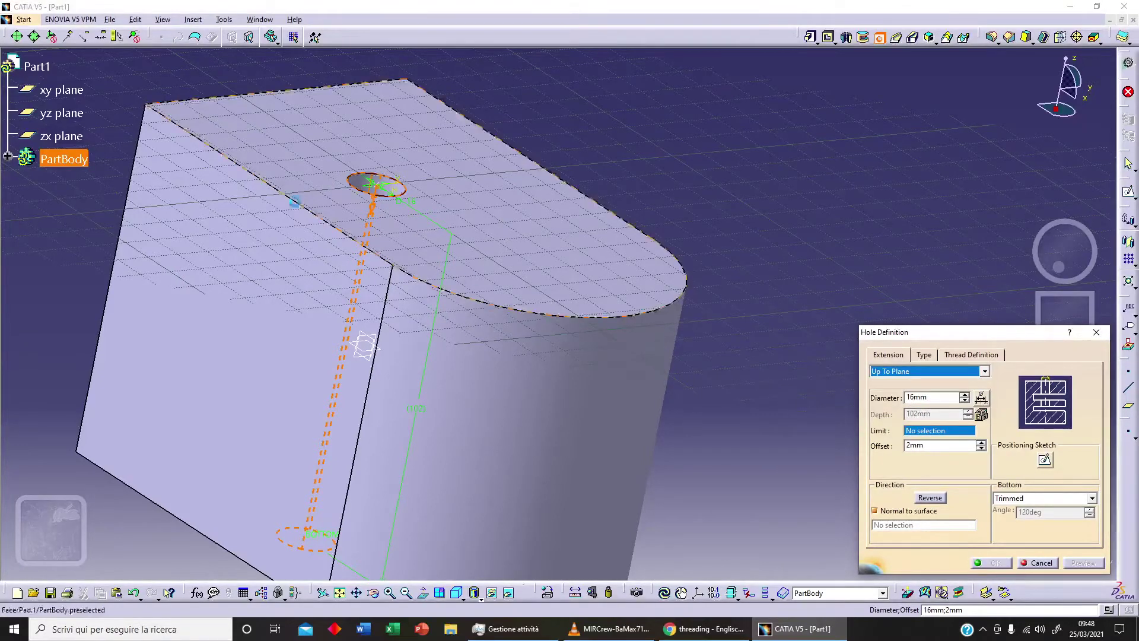
click(71, 91)
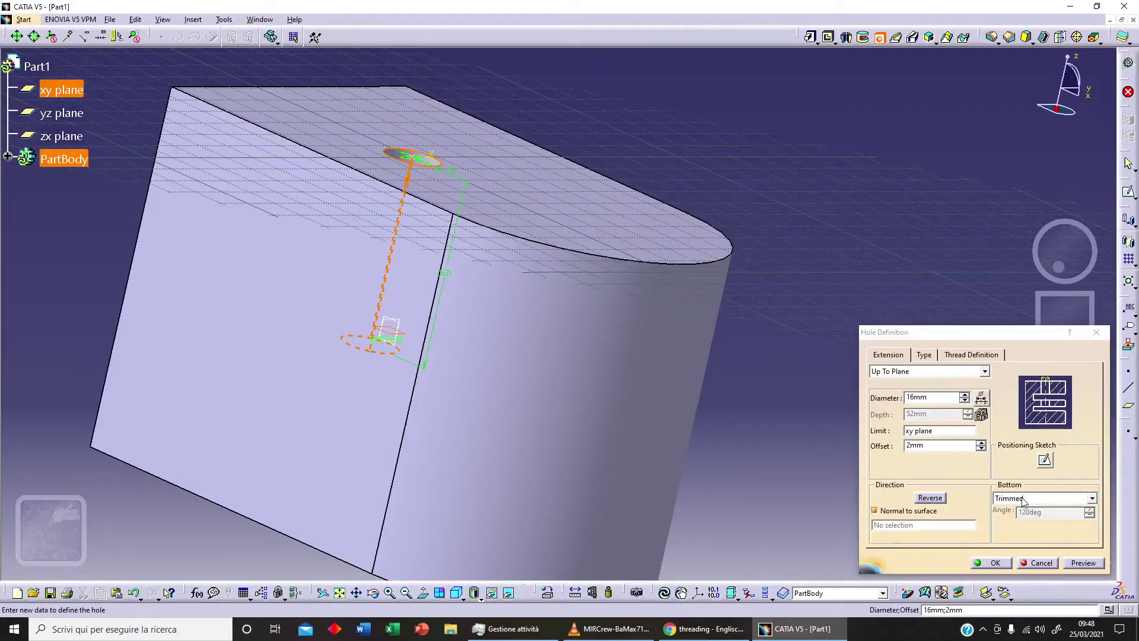
click(1021, 499)
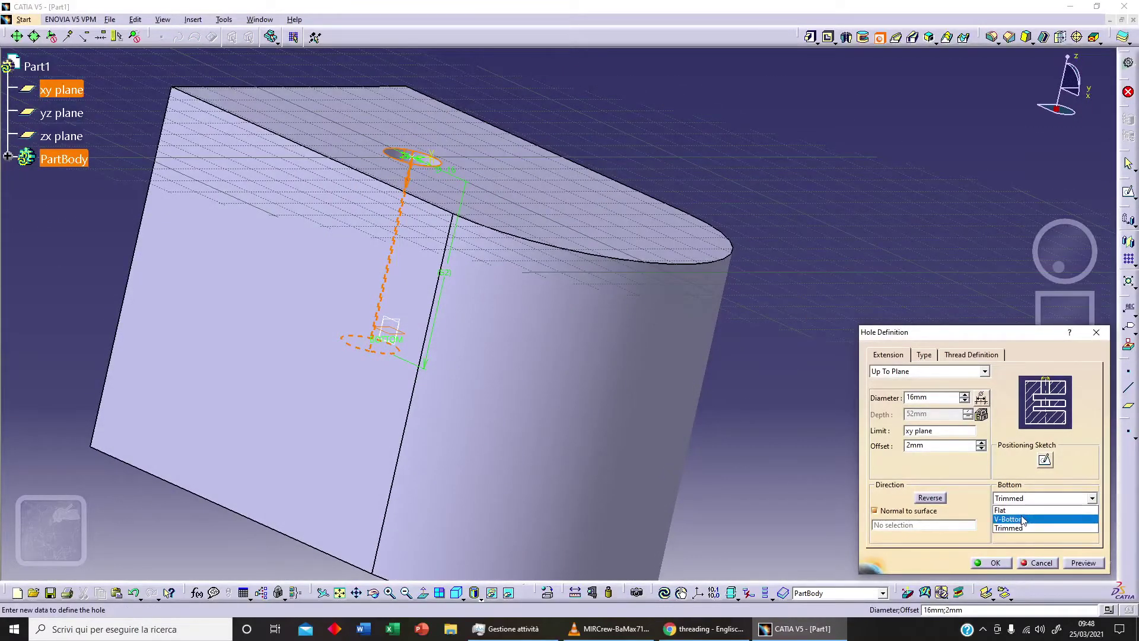
click(1024, 521)
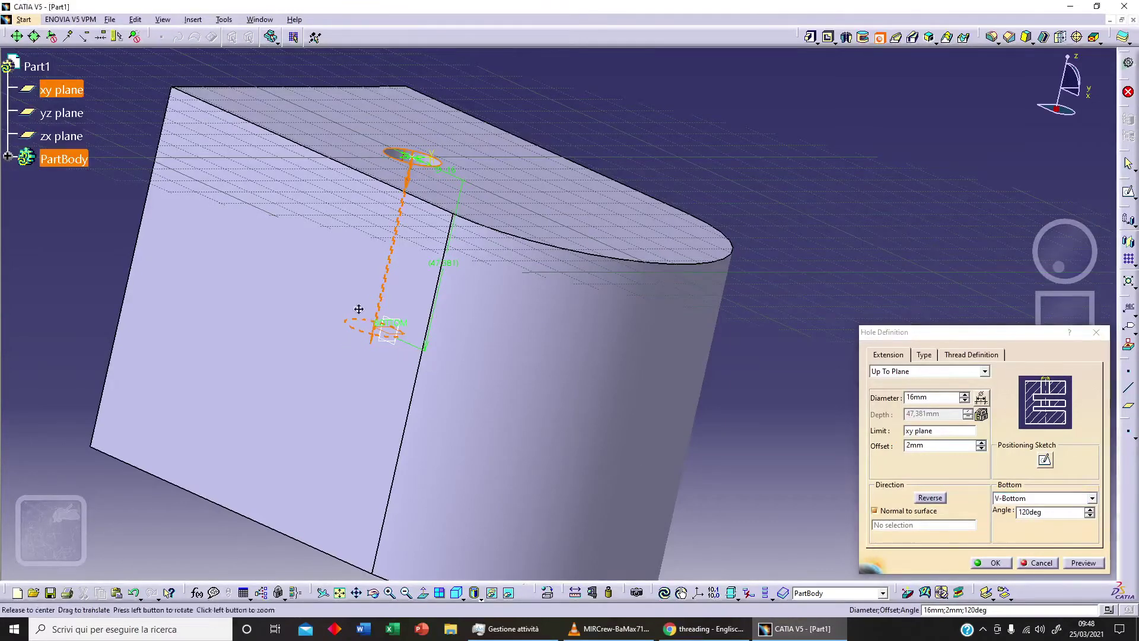
middle_drag(376, 322, 409, 312)
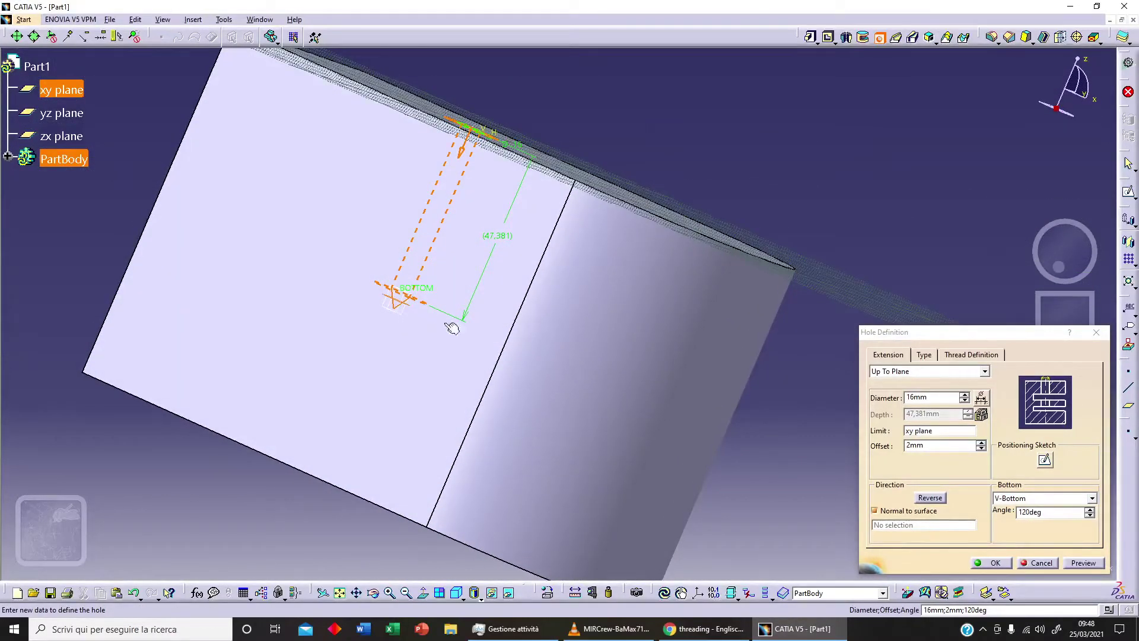
click(1075, 564)
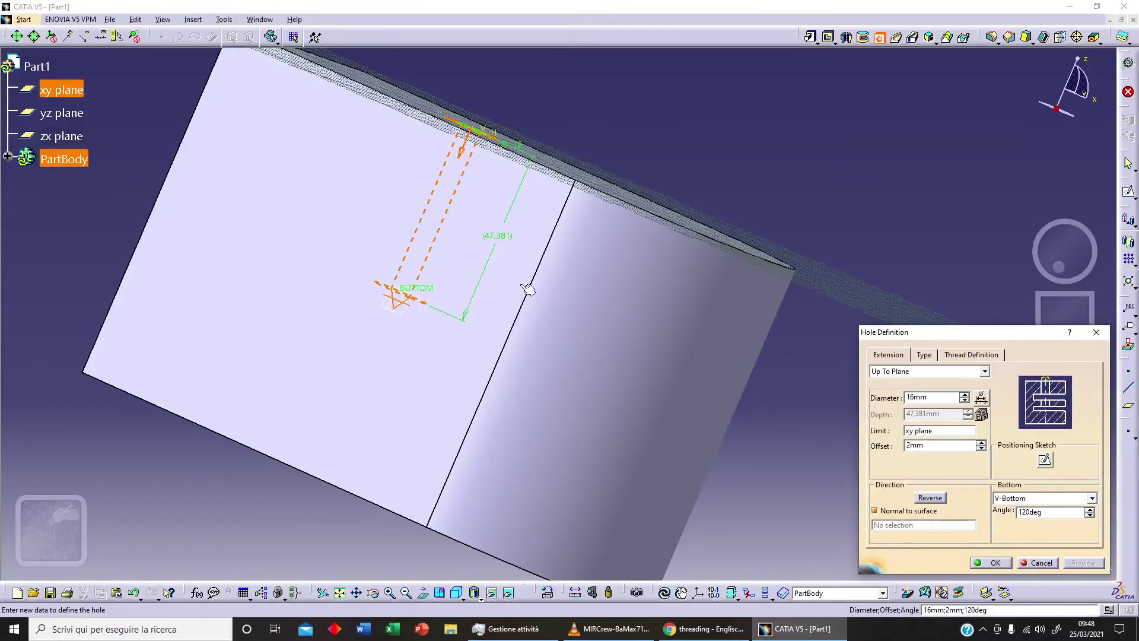
middle_drag(433, 256, 536, 391)
Step: Try a flat hole bottom, then return to the V-shaped bottom
click(1063, 499)
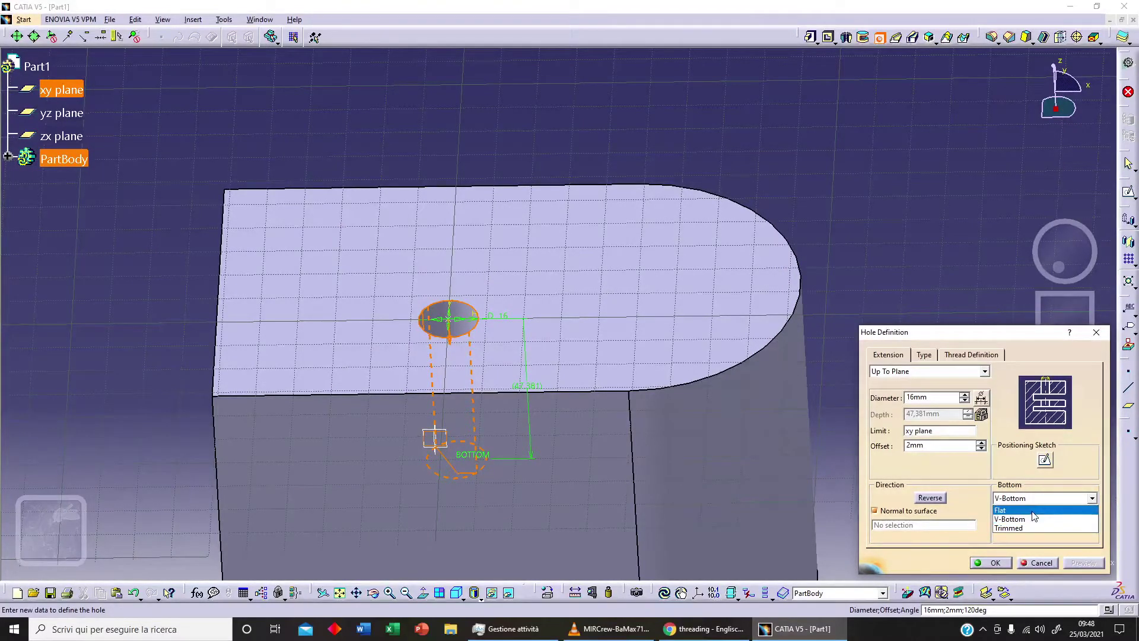
click(1032, 510)
click(1050, 499)
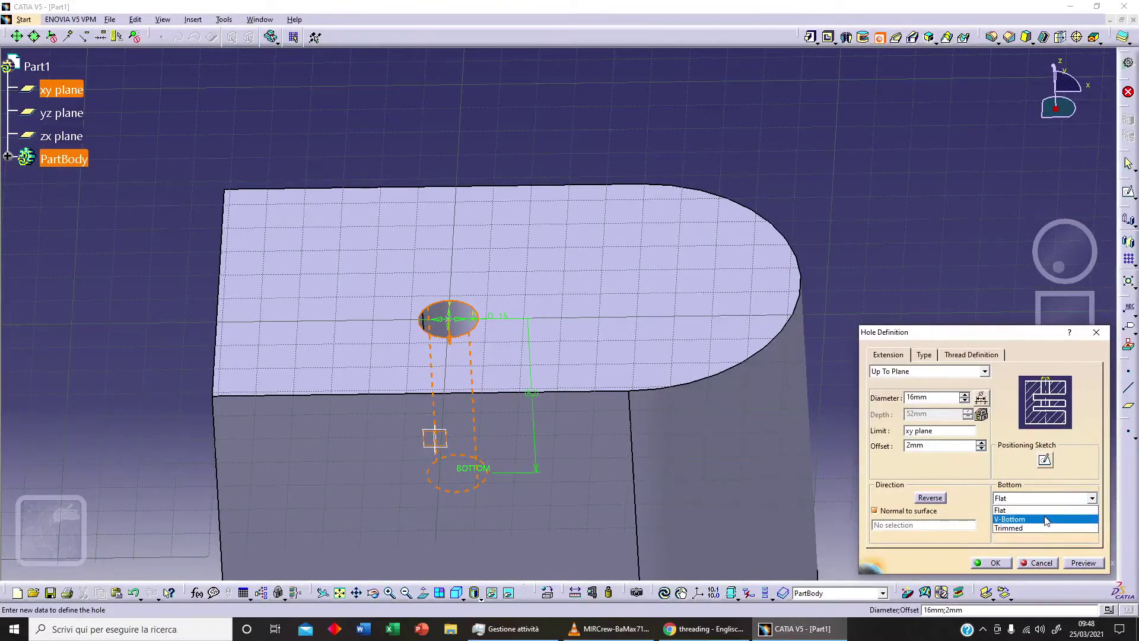
click(1041, 517)
mouse_move(591, 312)
middle_down()
mouse_move(573, 295)
mouse_move(579, 305)
middle_up()
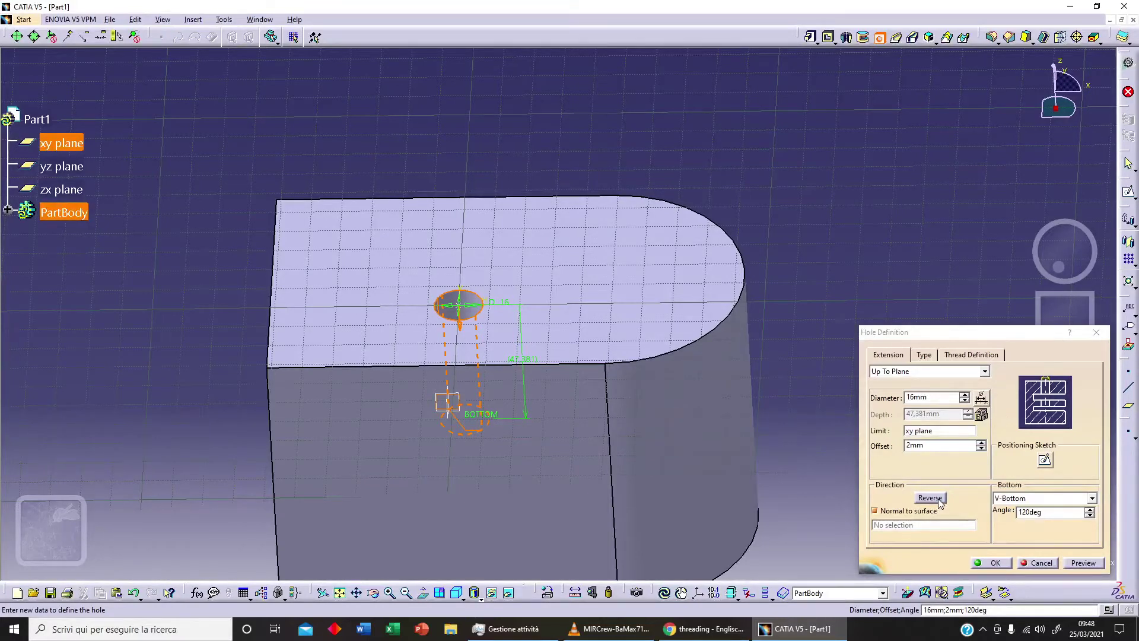
click(923, 354)
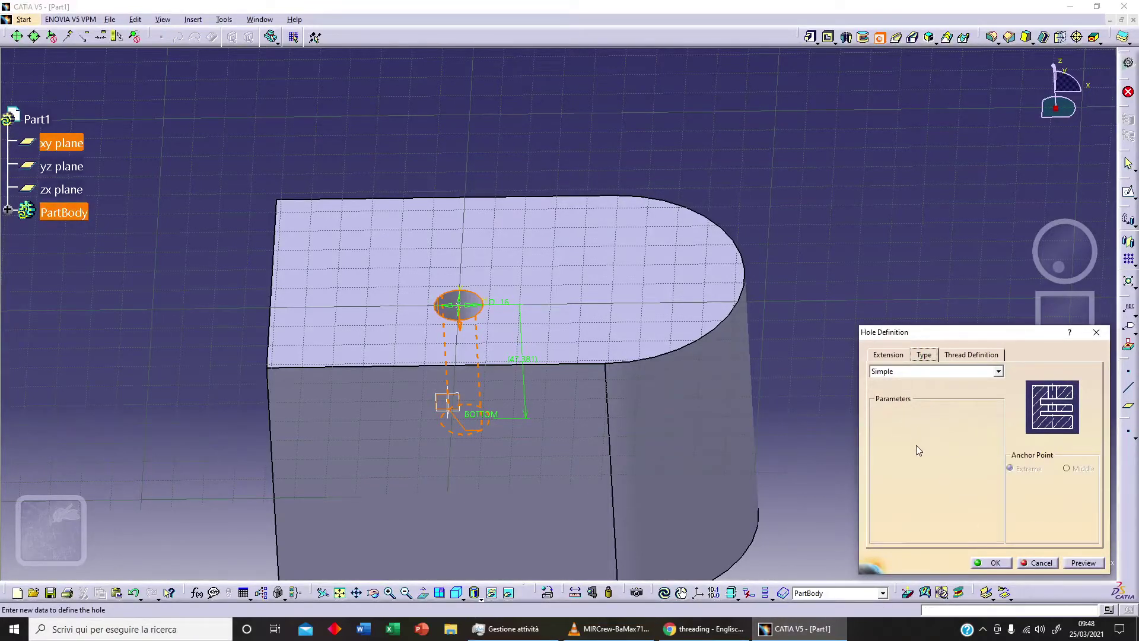
Step: Make the hole Tapered with a 50deg angle and preview it
click(930, 374)
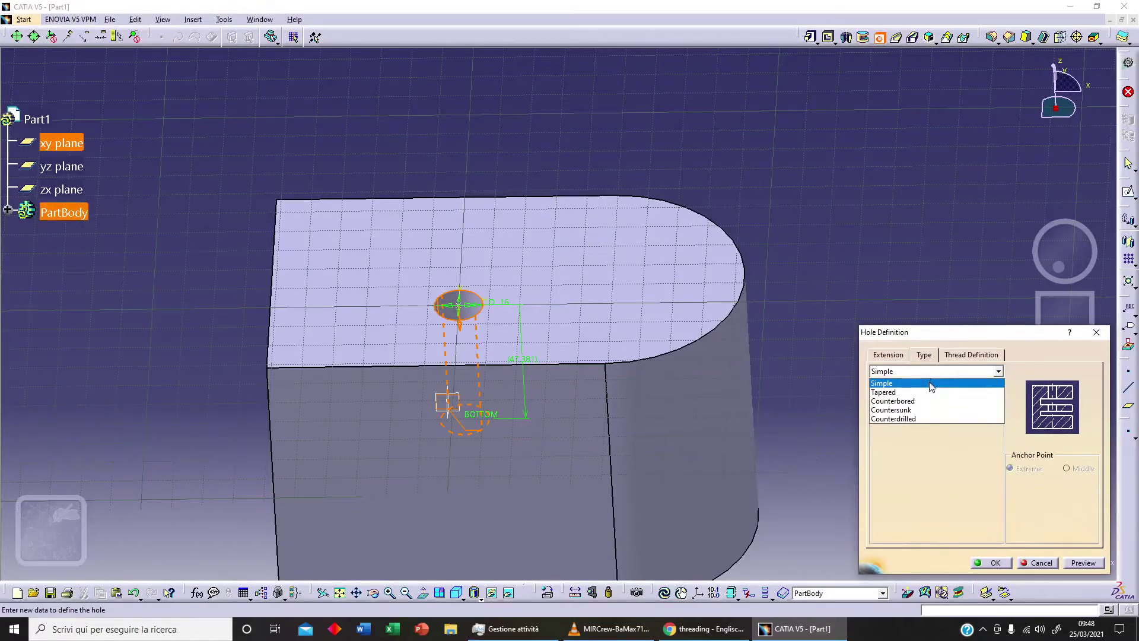
click(933, 393)
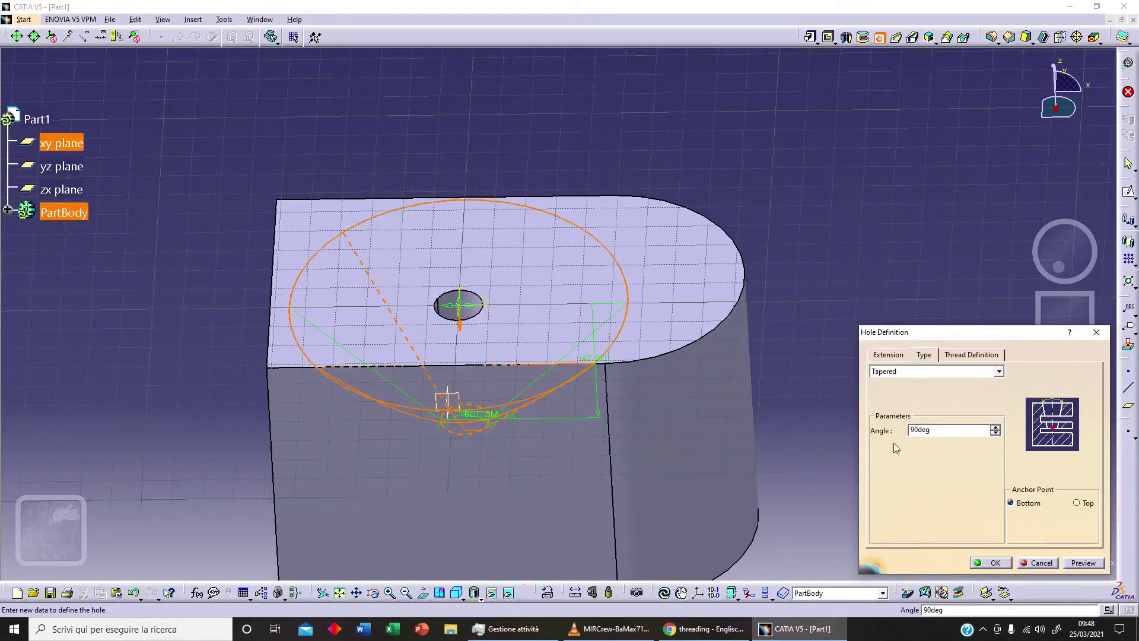
click(995, 428)
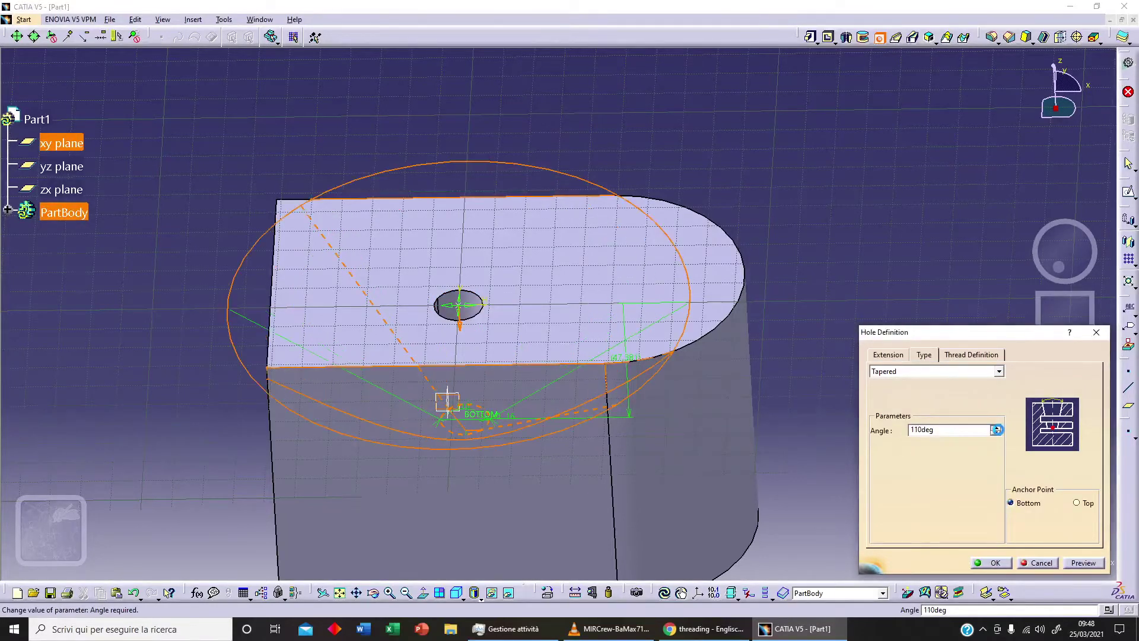
click(995, 433)
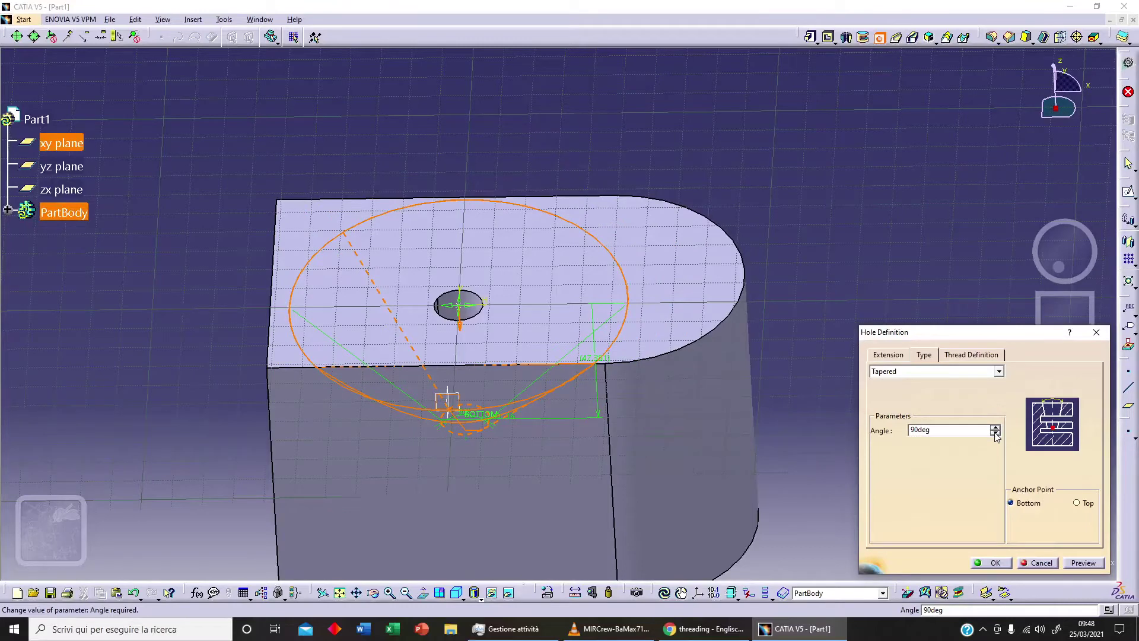
click(995, 433)
click(995, 433)
click(995, 433)
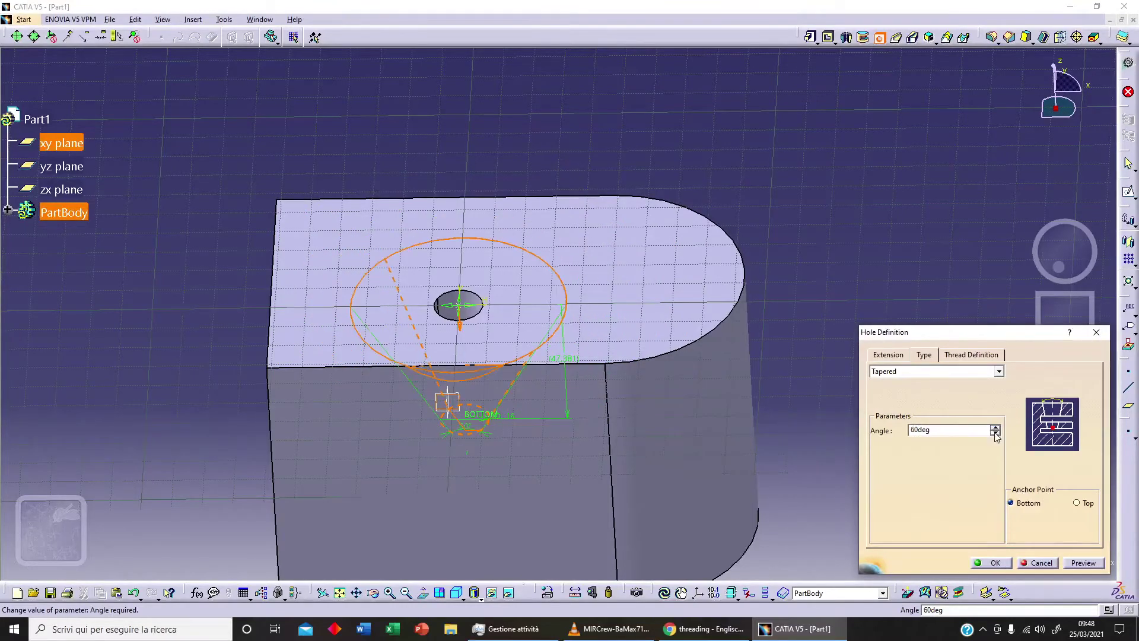
click(994, 433)
click(1083, 563)
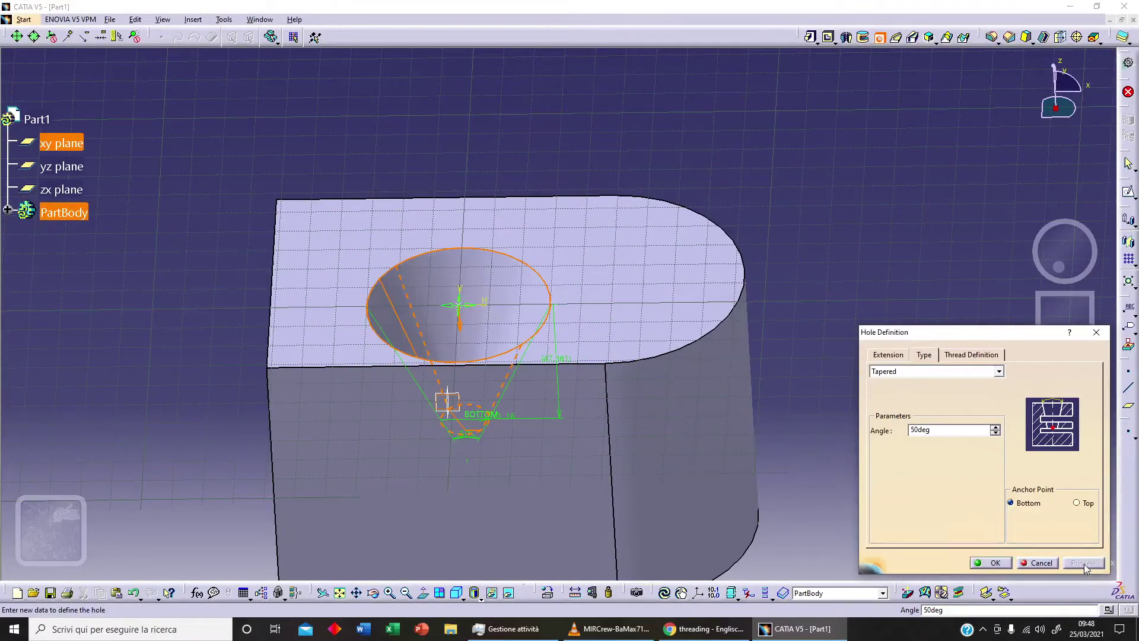
middle_drag(522, 260, 511, 328)
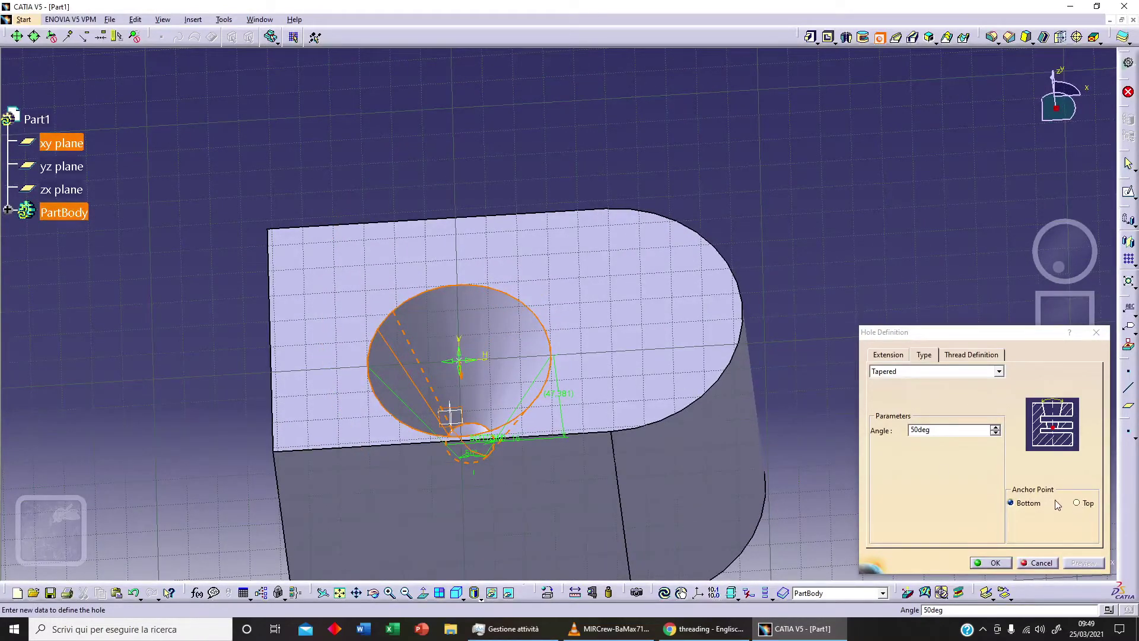
Step: Anchor the tapered hole at its top, then at its bottom, previewing each
click(1078, 504)
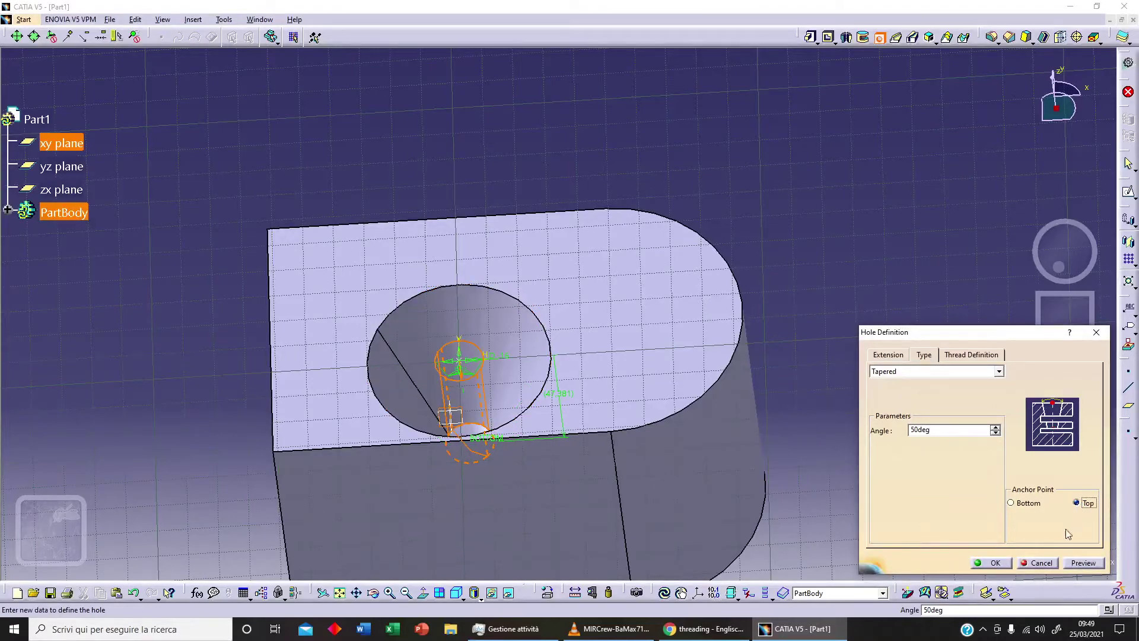
click(1083, 563)
middle_drag(644, 301, 607, 232)
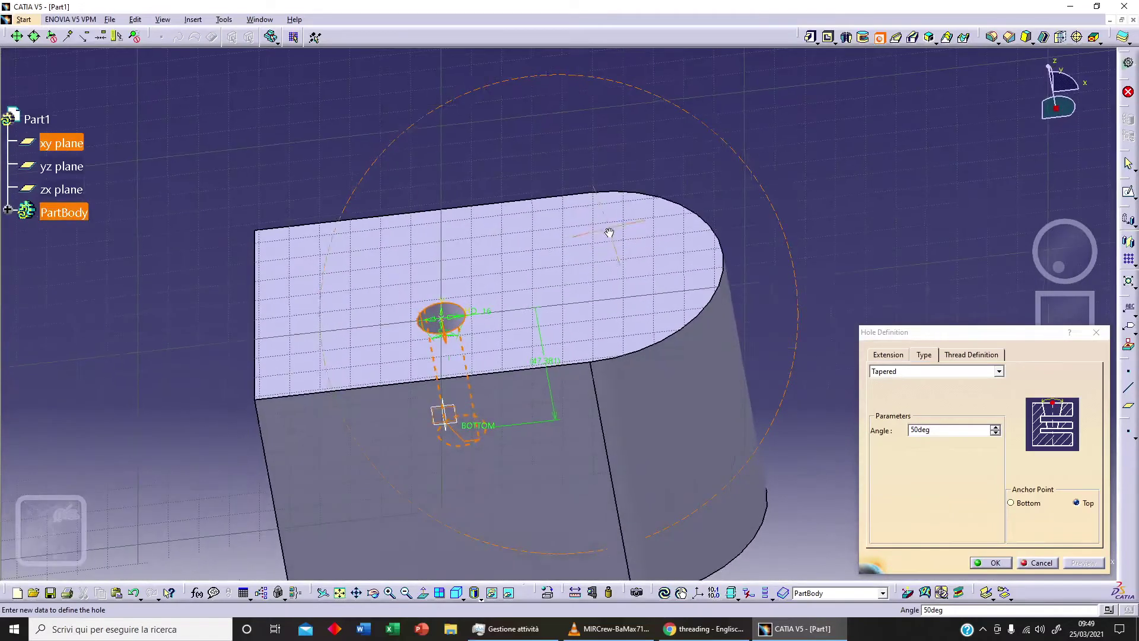
click(1028, 502)
click(1076, 563)
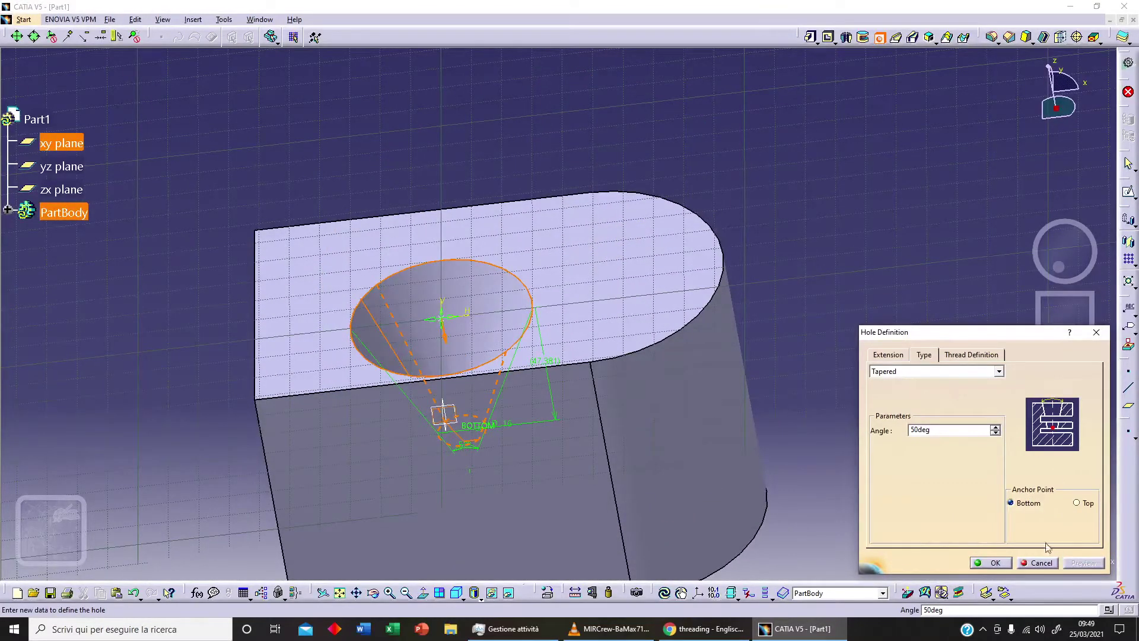
click(963, 371)
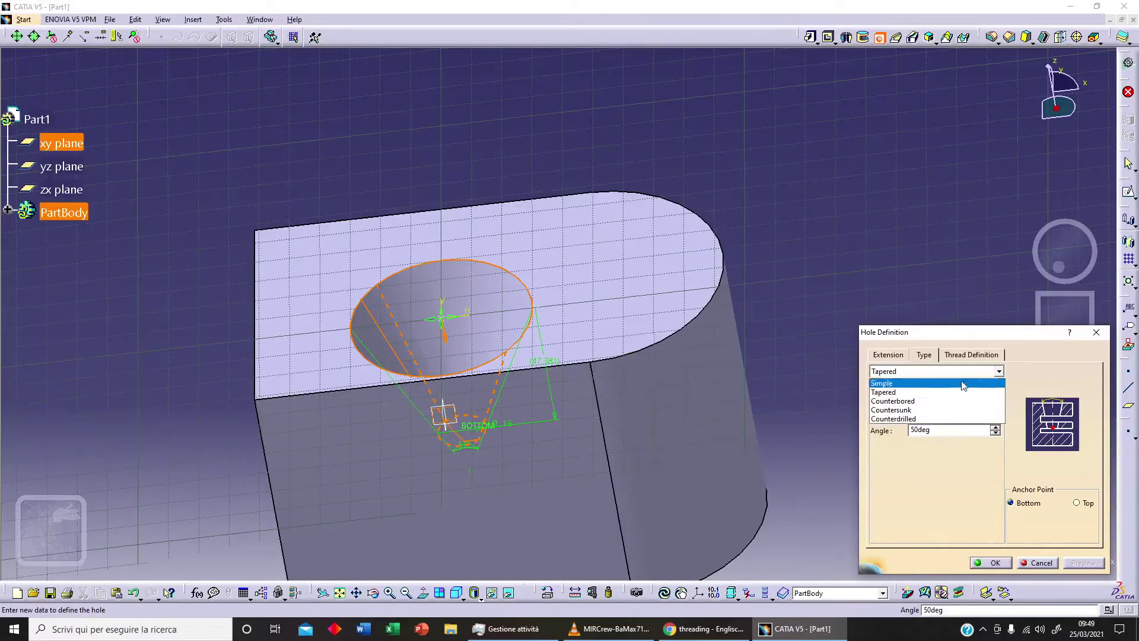
Step: Change the hole to Counterbored and enlarge the counterbore diameter
click(956, 397)
middle_drag(931, 404, 831, 430)
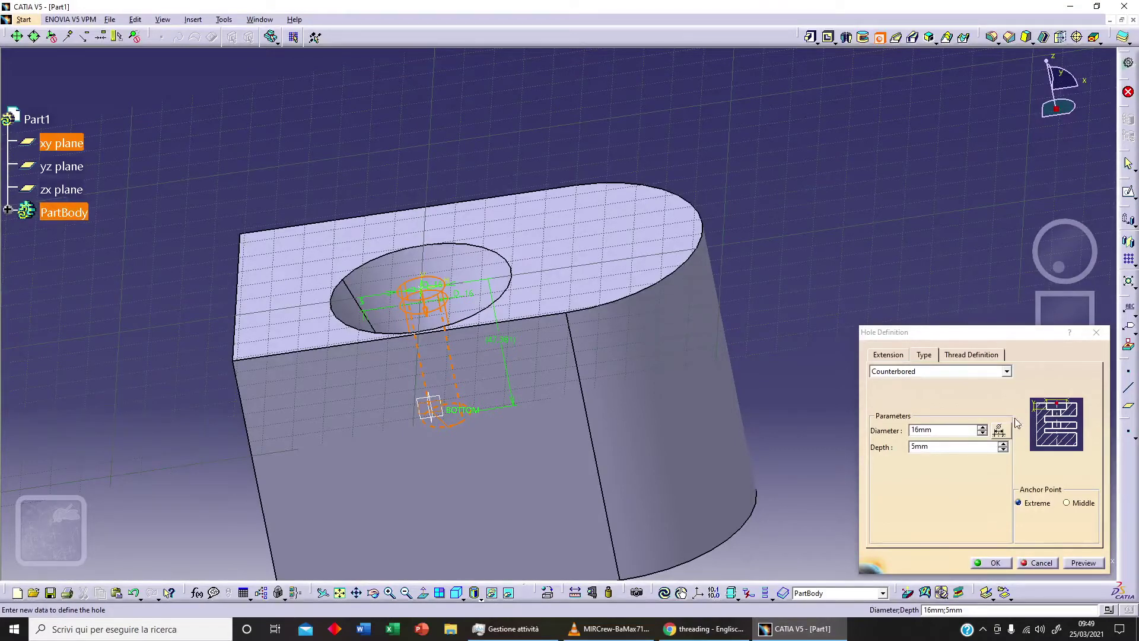
click(982, 427)
click(982, 426)
click(982, 427)
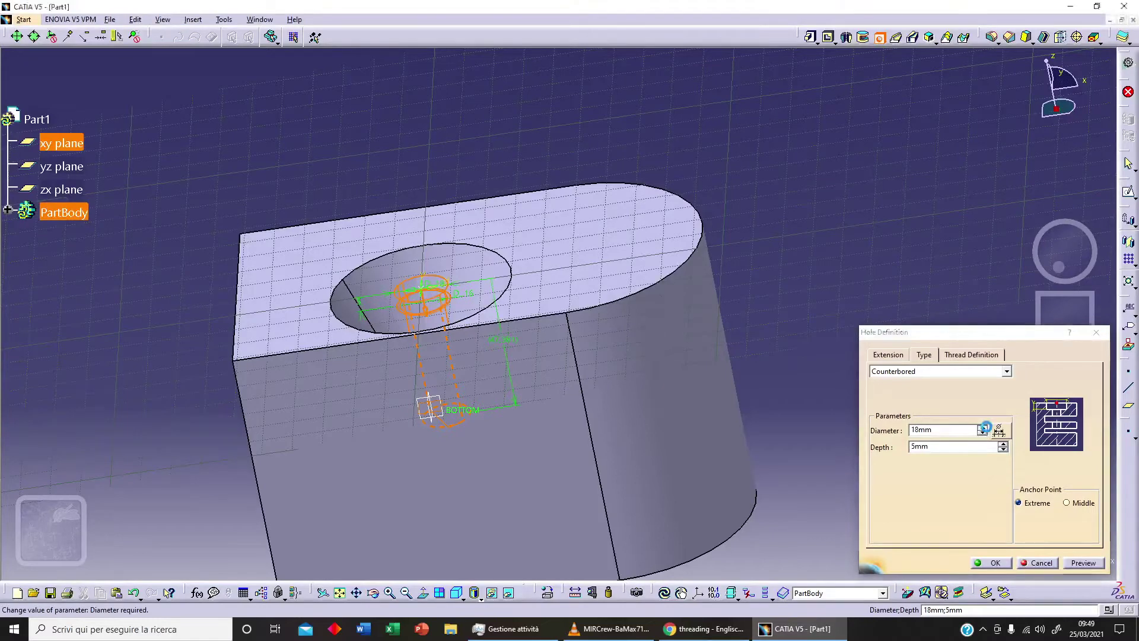
click(1083, 562)
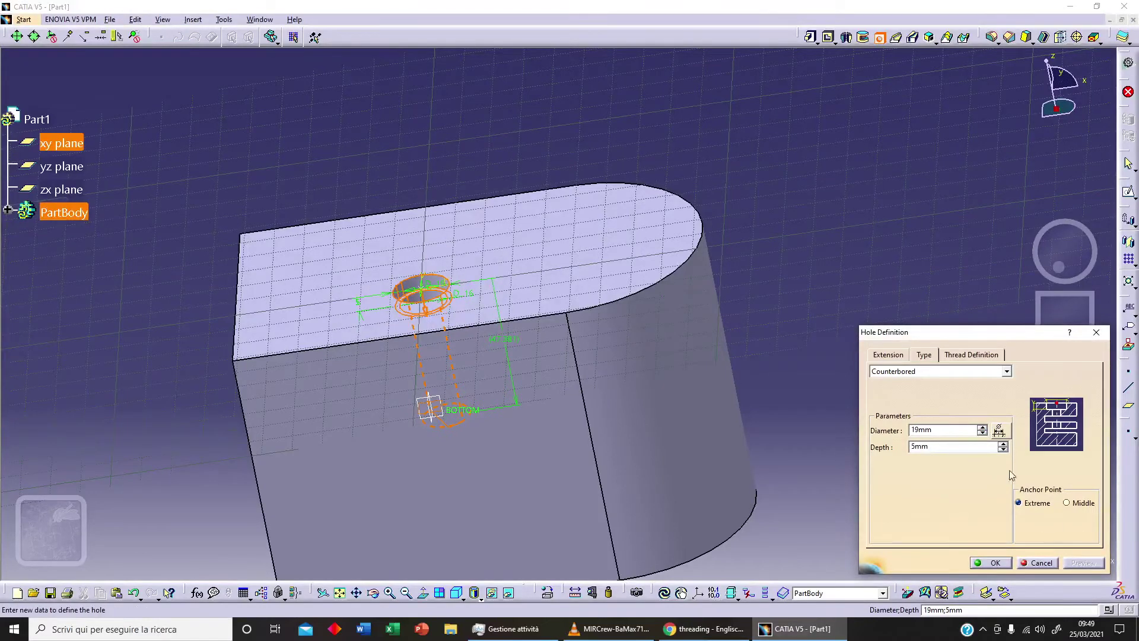
Step: Set the counterbore to 21 mm diameter and 7 mm depth, and preview
click(982, 427)
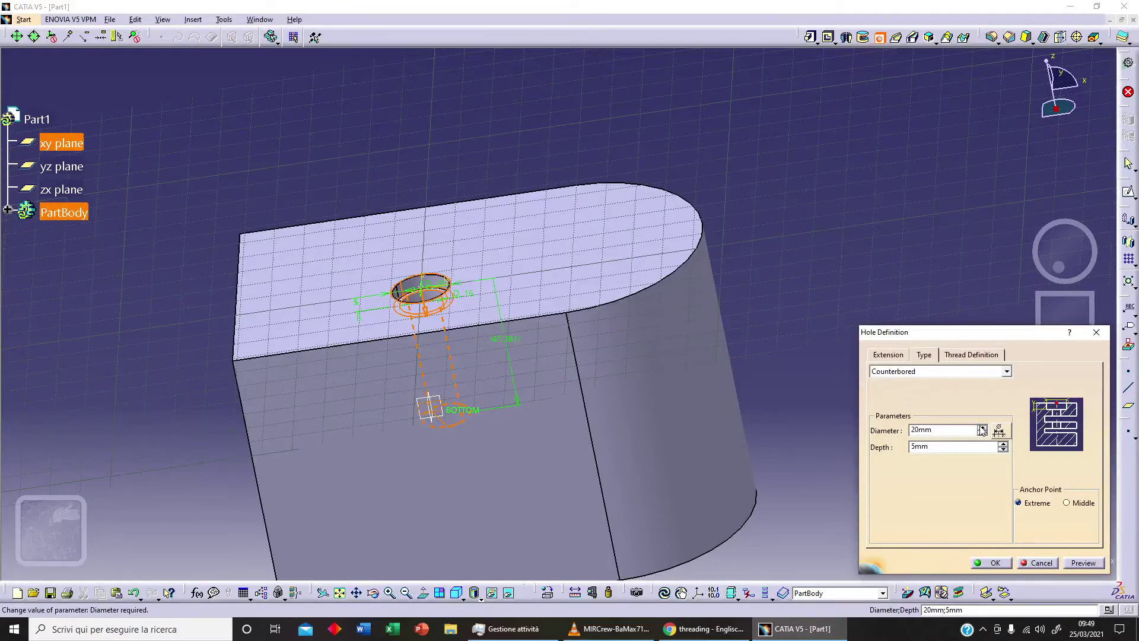
click(982, 427)
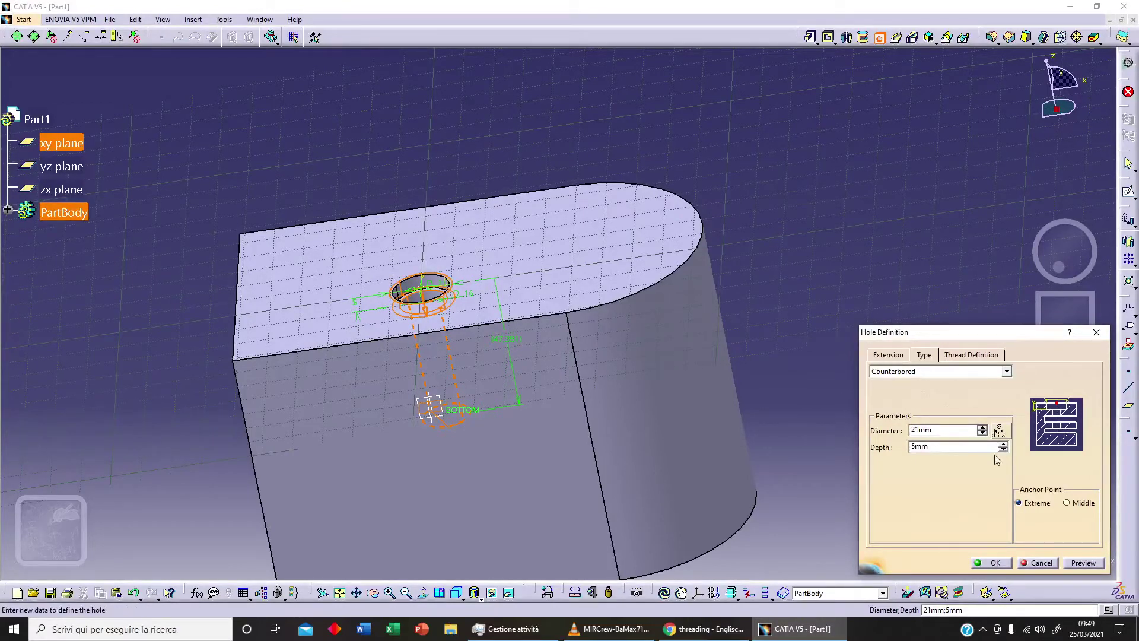
click(1003, 450)
click(1003, 443)
click(1002, 443)
click(1003, 443)
click(1071, 560)
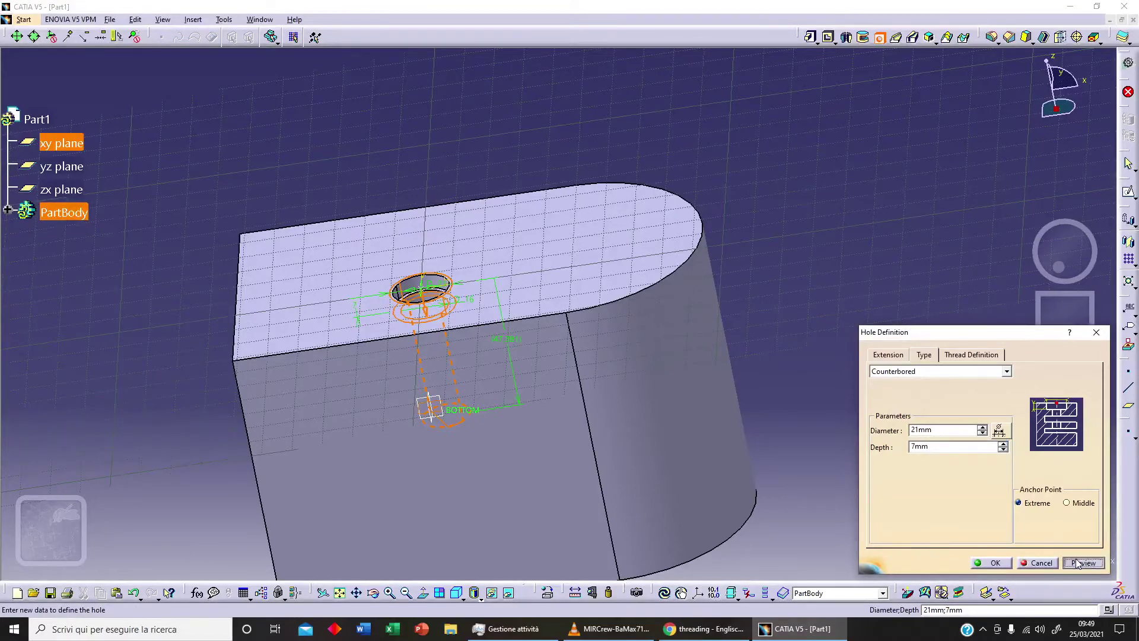
middle_drag(655, 304, 629, 379)
Step: Change the hole type to Countersunk
click(900, 371)
click(919, 410)
middle_drag(813, 366, 670, 388)
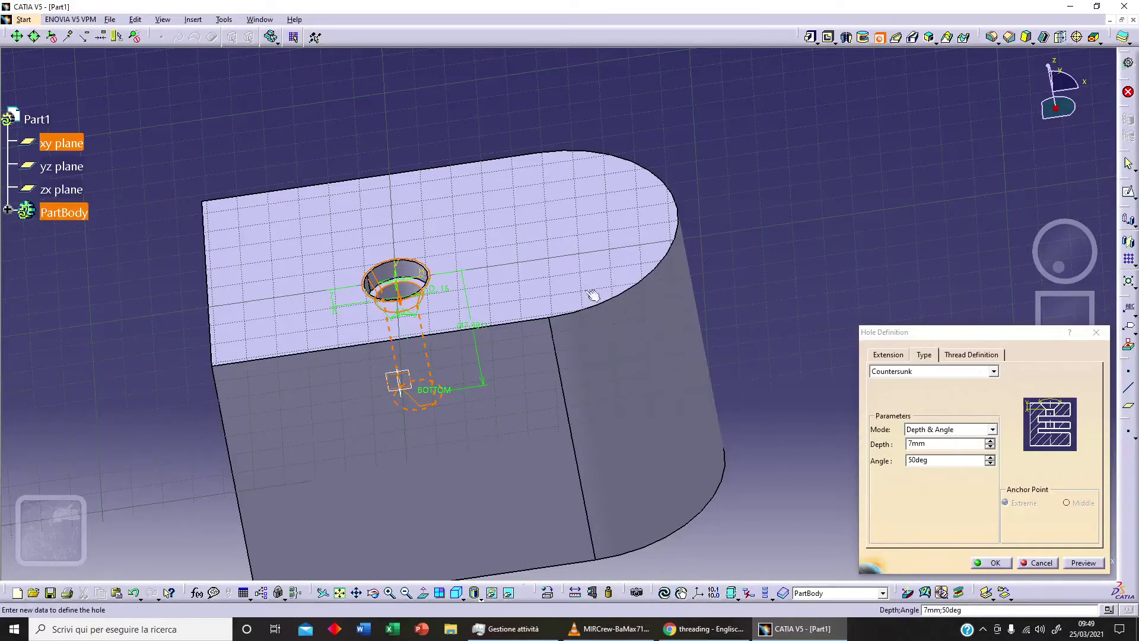
Step: Widen the countersink angle to 70deg and preview the hole
click(989, 457)
click(989, 457)
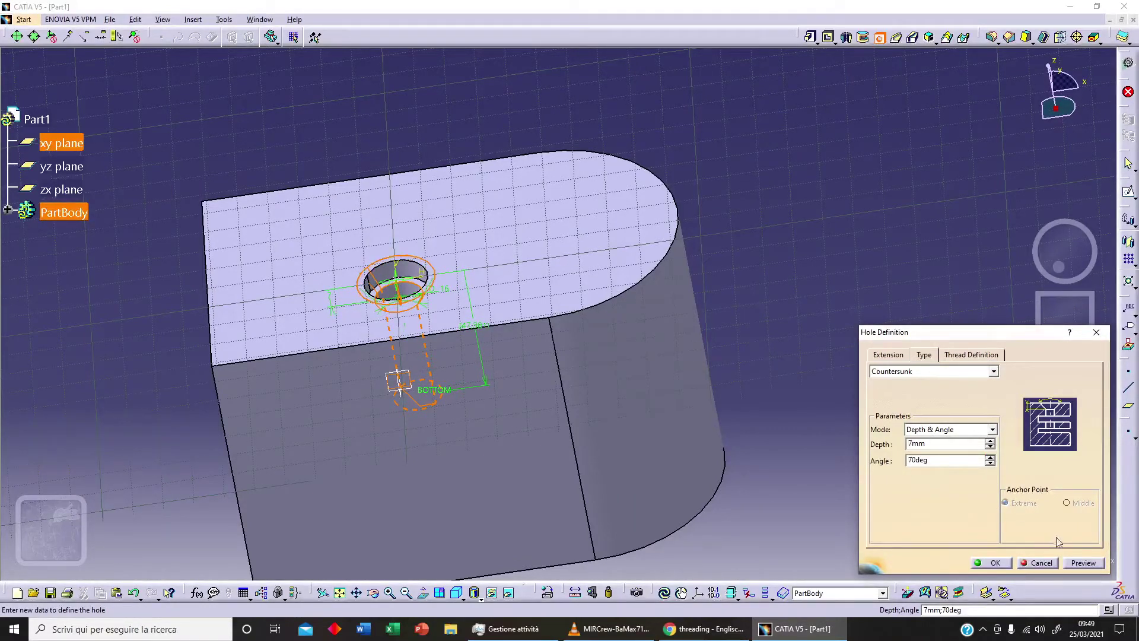
click(1076, 561)
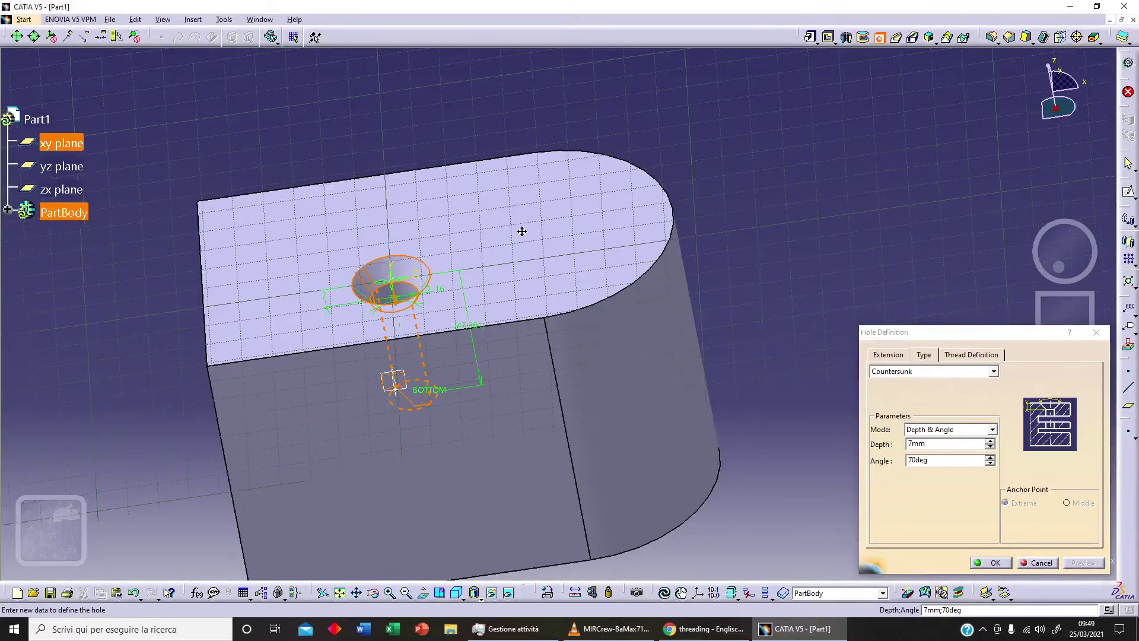
middle_drag(521, 232, 522, 285)
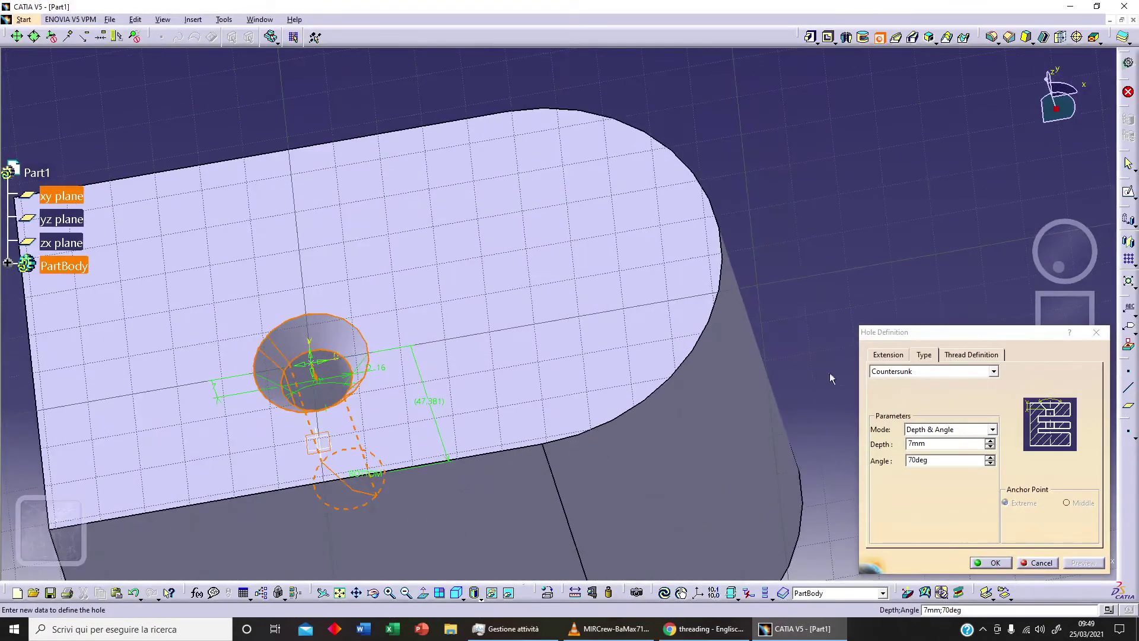
Step: Change the hole type to Counterdrilled
click(887, 371)
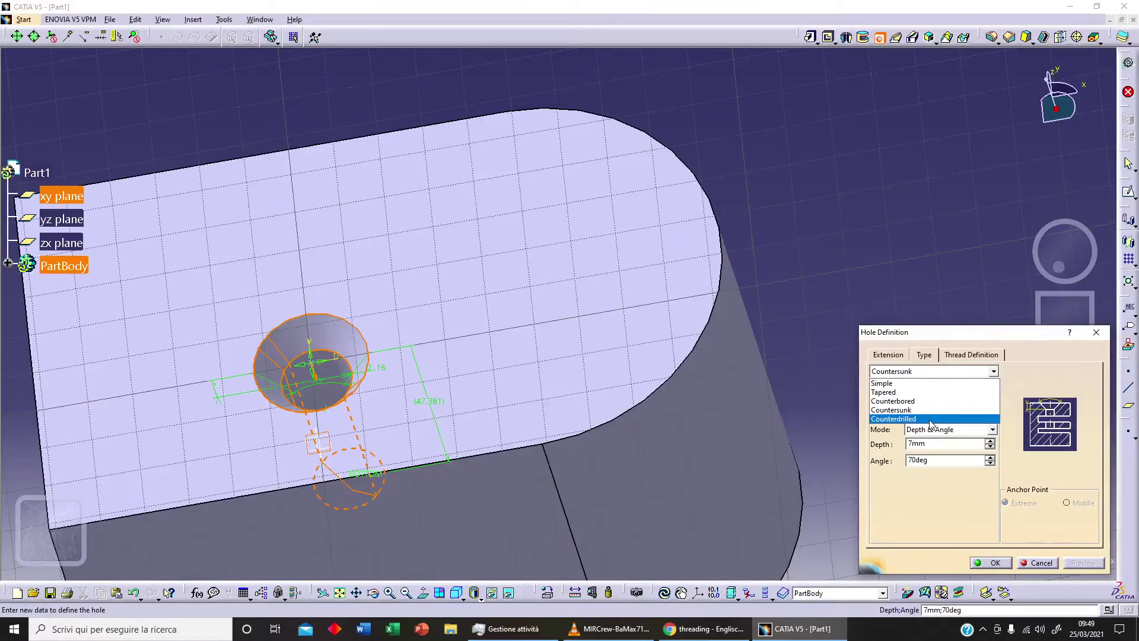
click(930, 418)
middle_drag(611, 420, 620, 326)
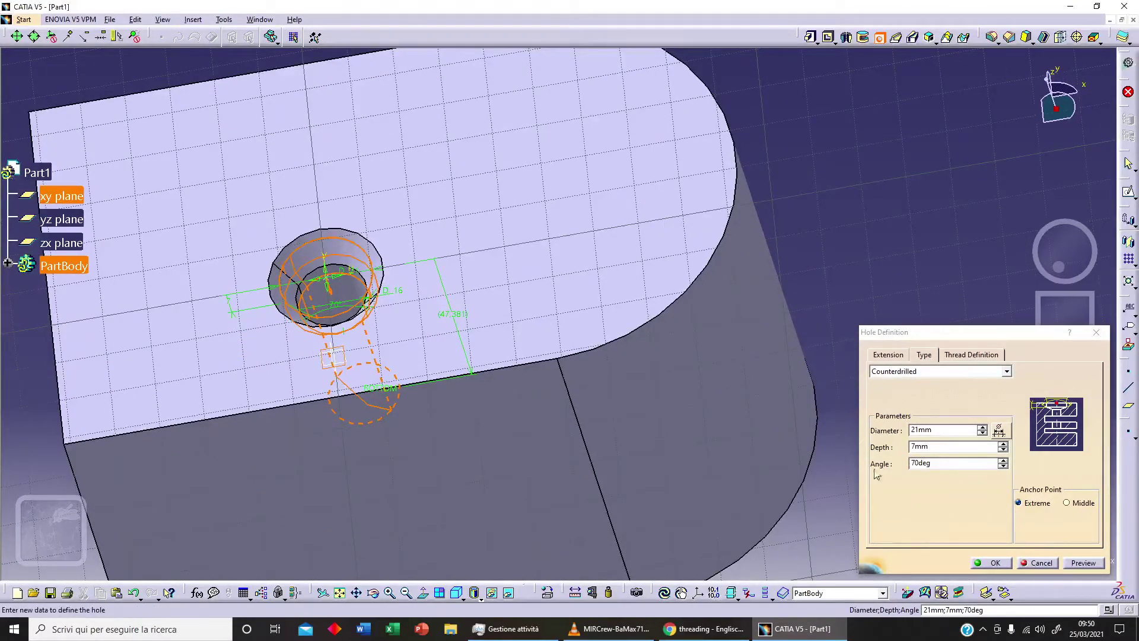
middle_drag(534, 422, 514, 362)
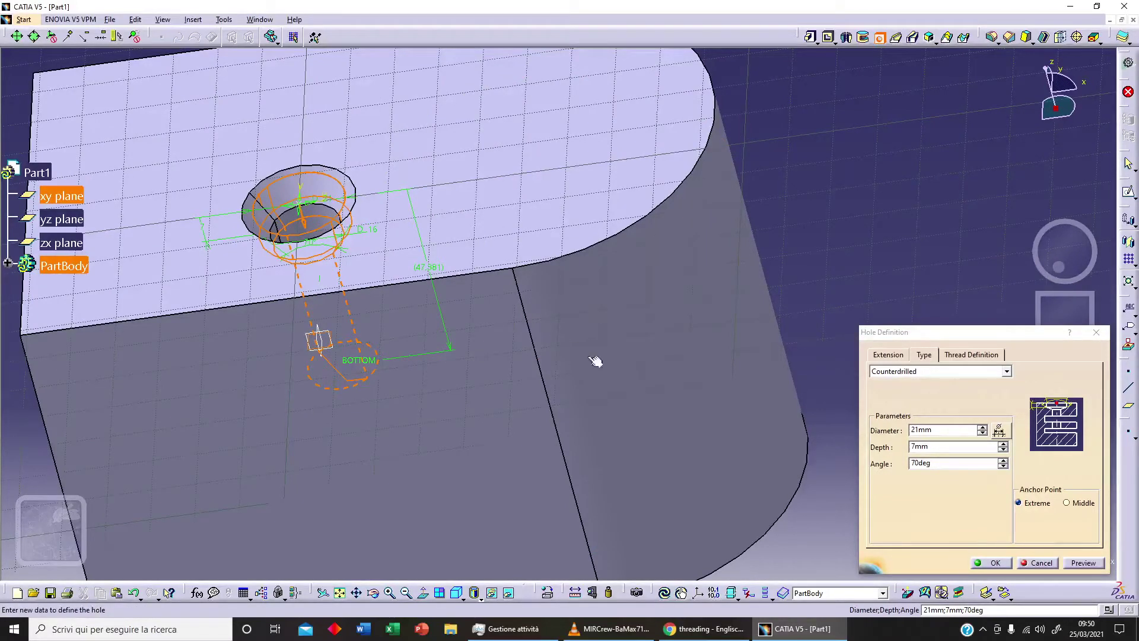
Step: Cycle through Counterbored and Tapered, settle on Counterdrilled, and preview the hole
click(899, 373)
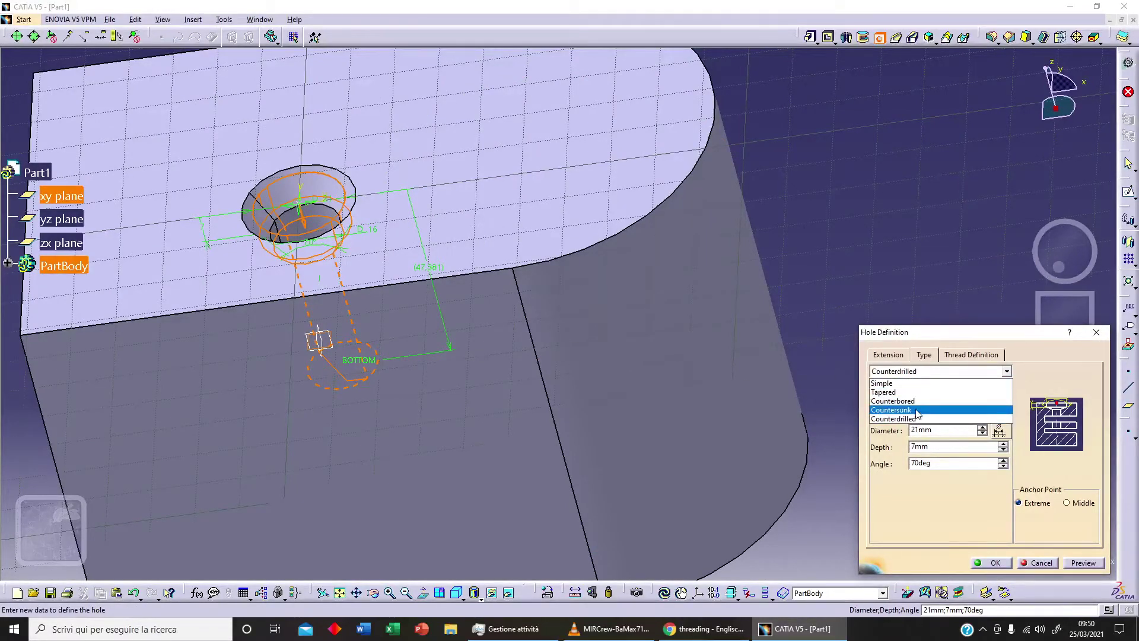
click(893, 402)
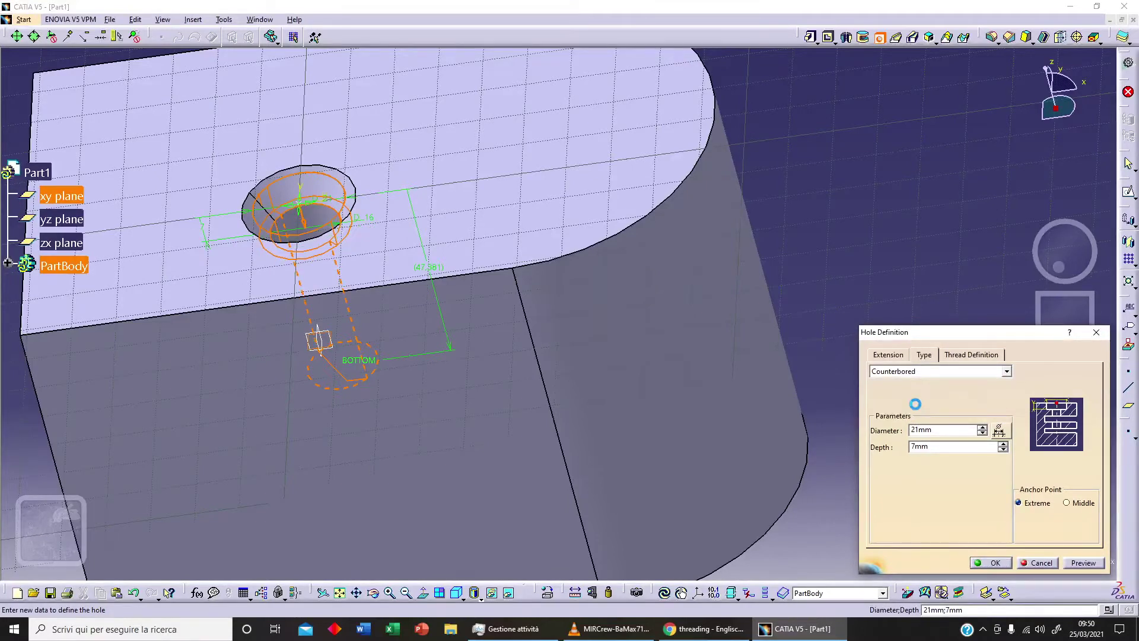
click(926, 372)
click(921, 393)
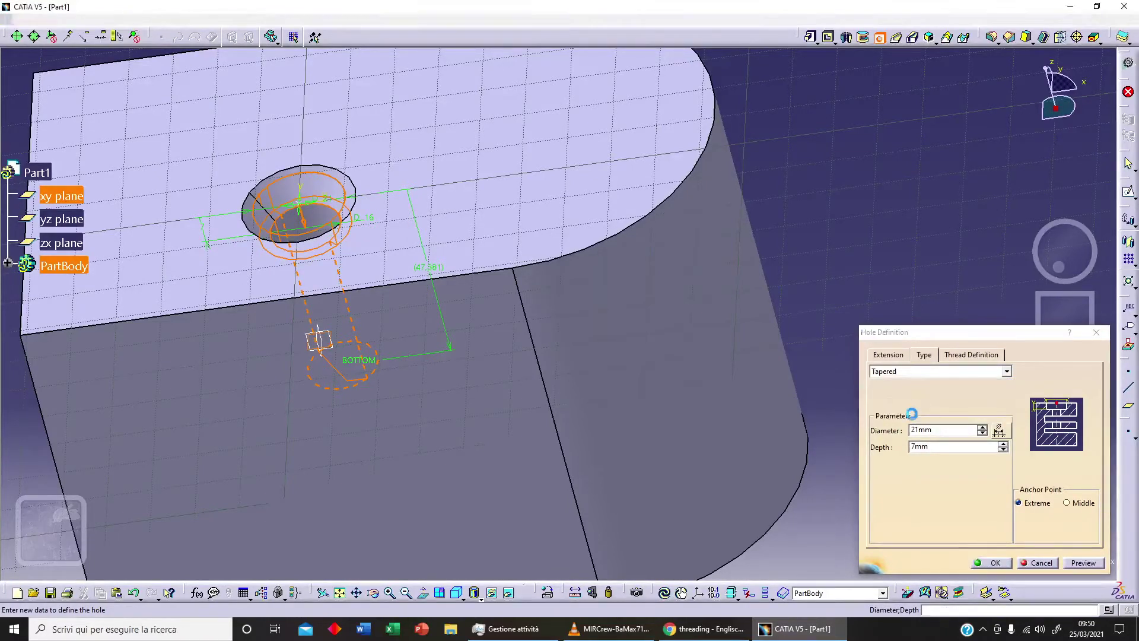
click(923, 372)
click(922, 402)
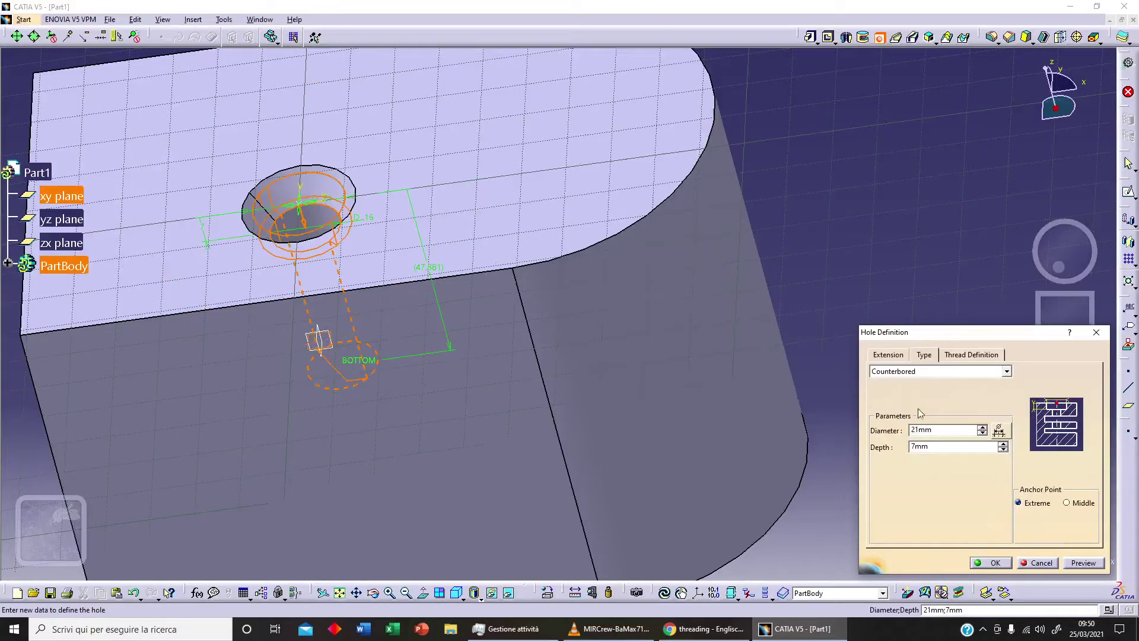
click(923, 373)
click(923, 419)
mouse_move(618, 389)
middle_down()
mouse_move(564, 287)
mouse_move(610, 370)
mouse_move(587, 315)
mouse_move(820, 334)
middle_up()
click(1083, 562)
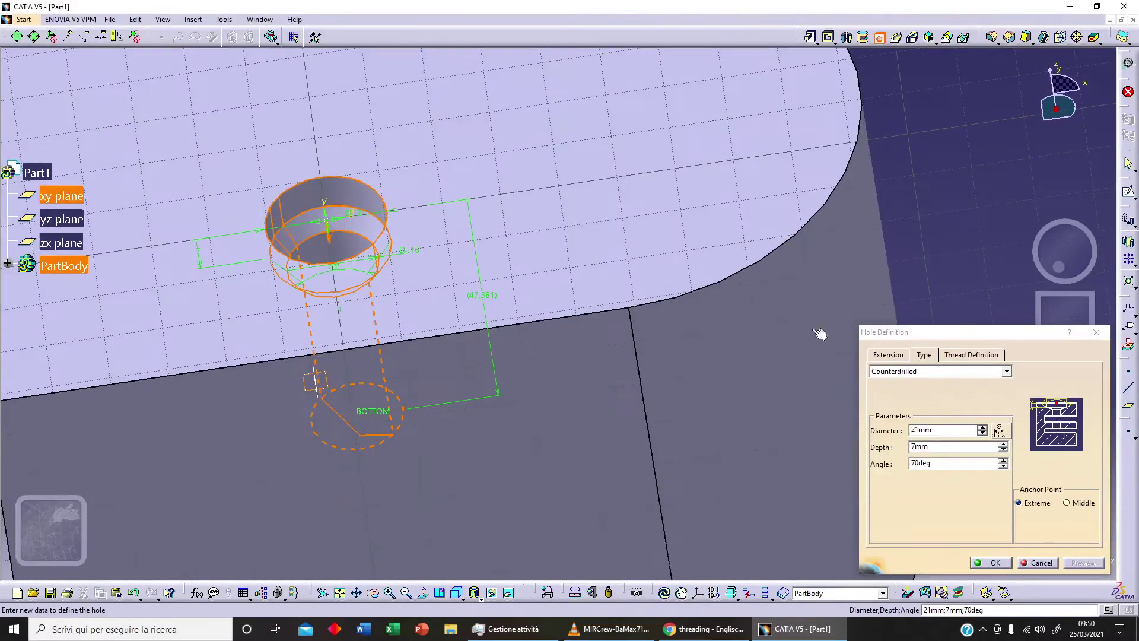
click(959, 356)
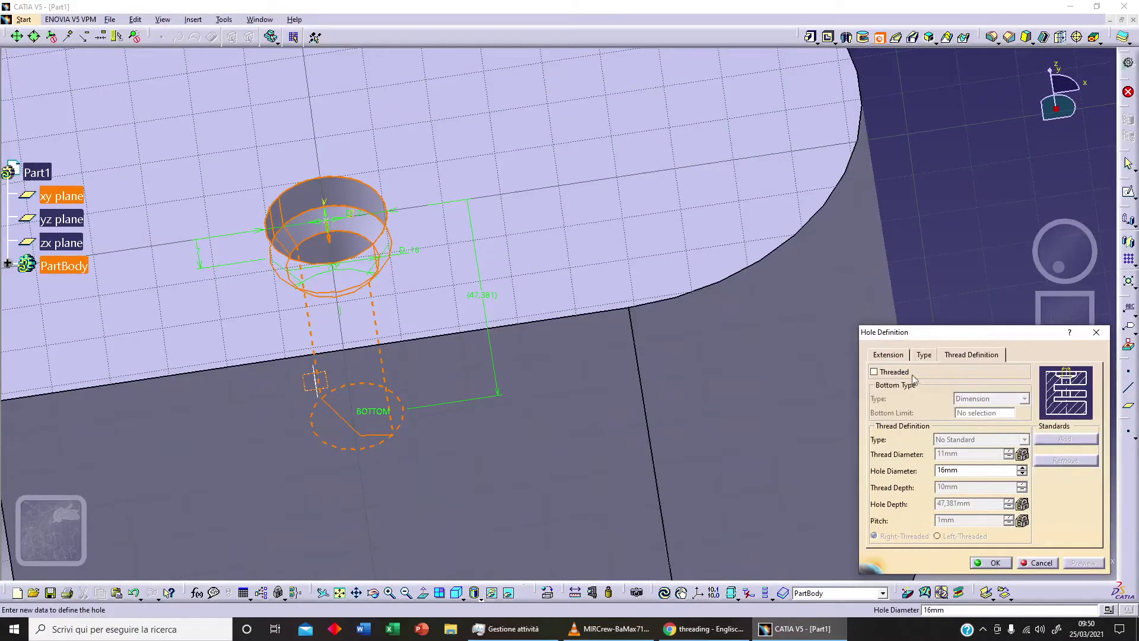
Step: Make the hole threaded with a Metric Thin Pitch M18x1.5 thread and Dimension bottom type
click(874, 372)
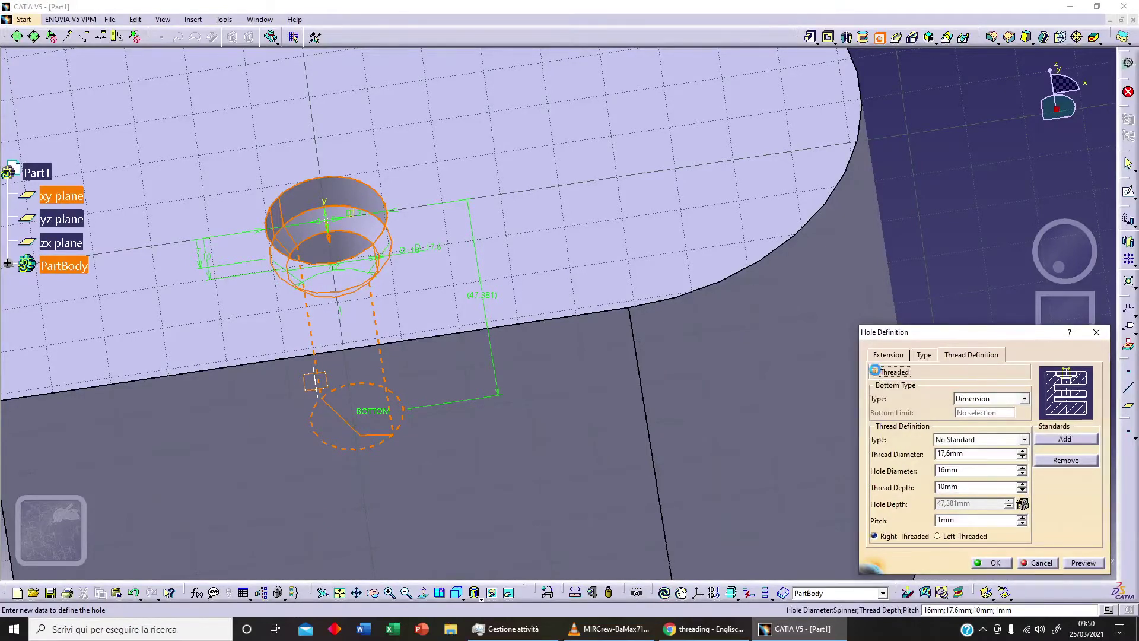
click(1007, 399)
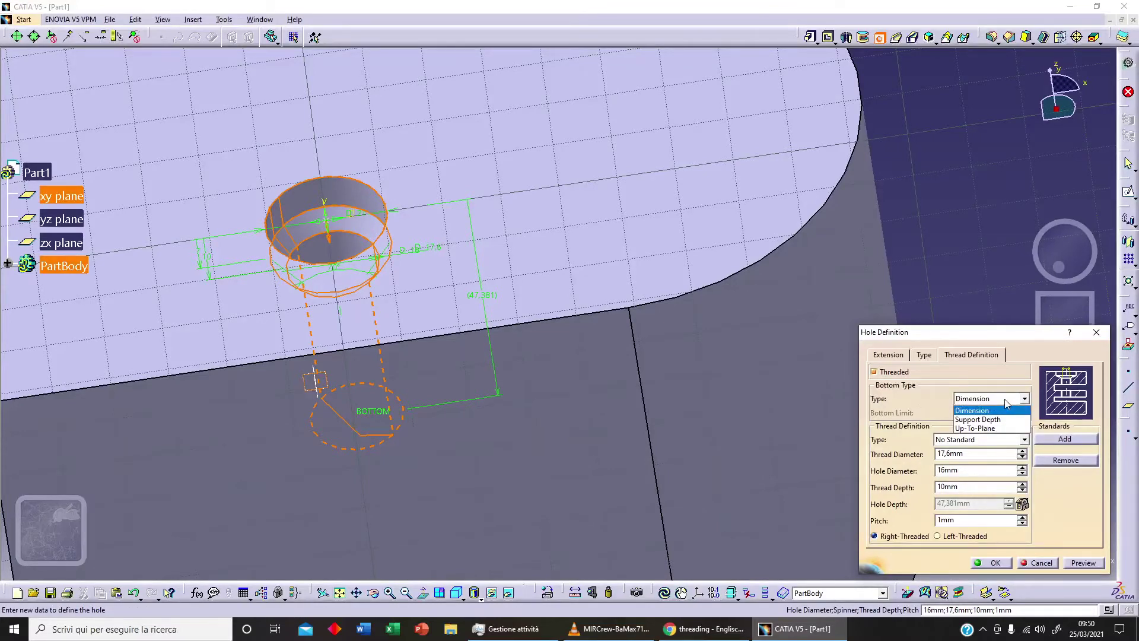
click(1002, 402)
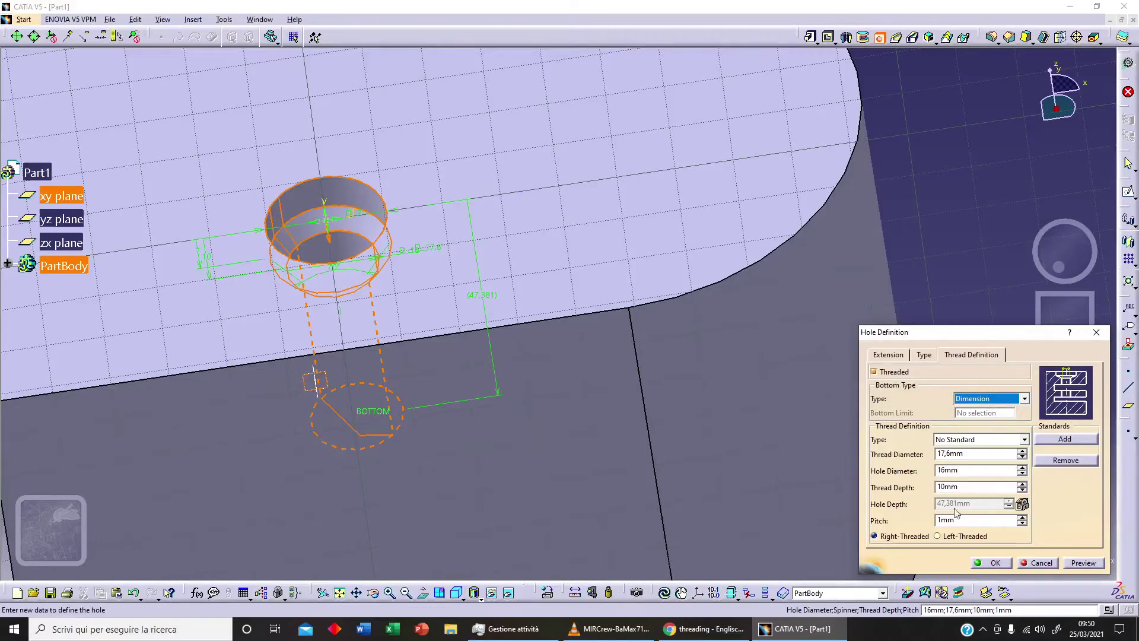
click(1023, 439)
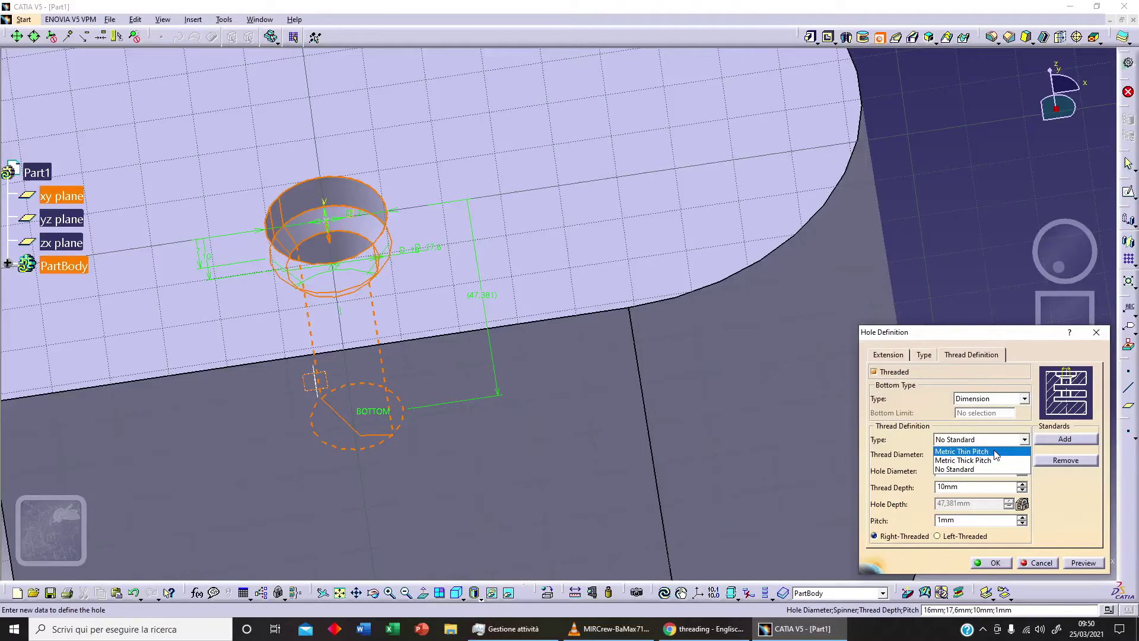
click(996, 453)
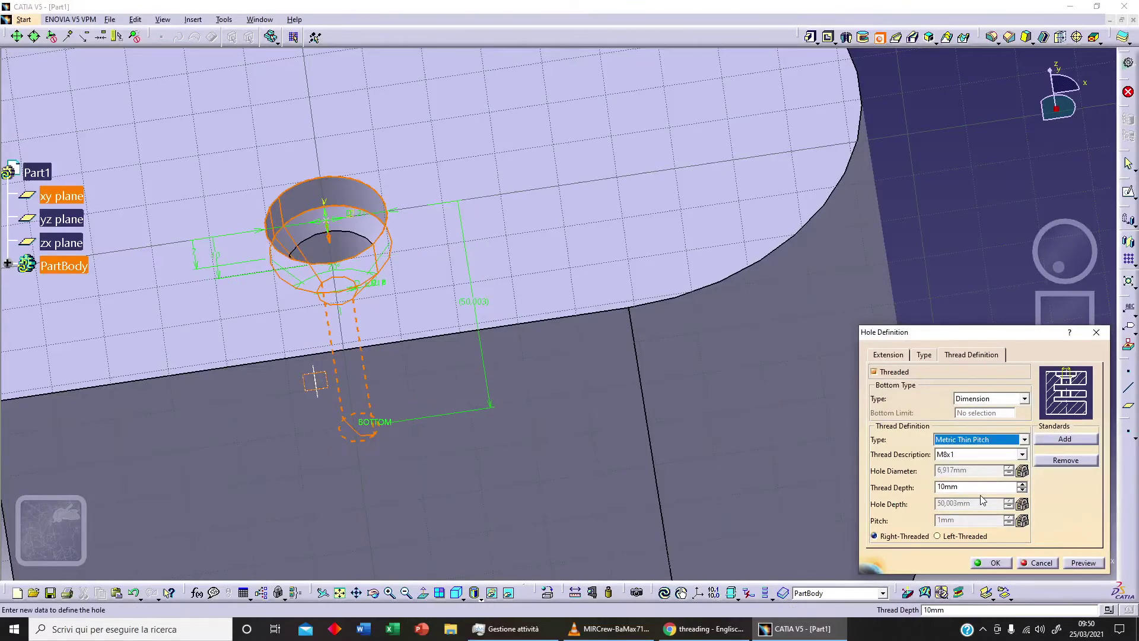
click(1022, 455)
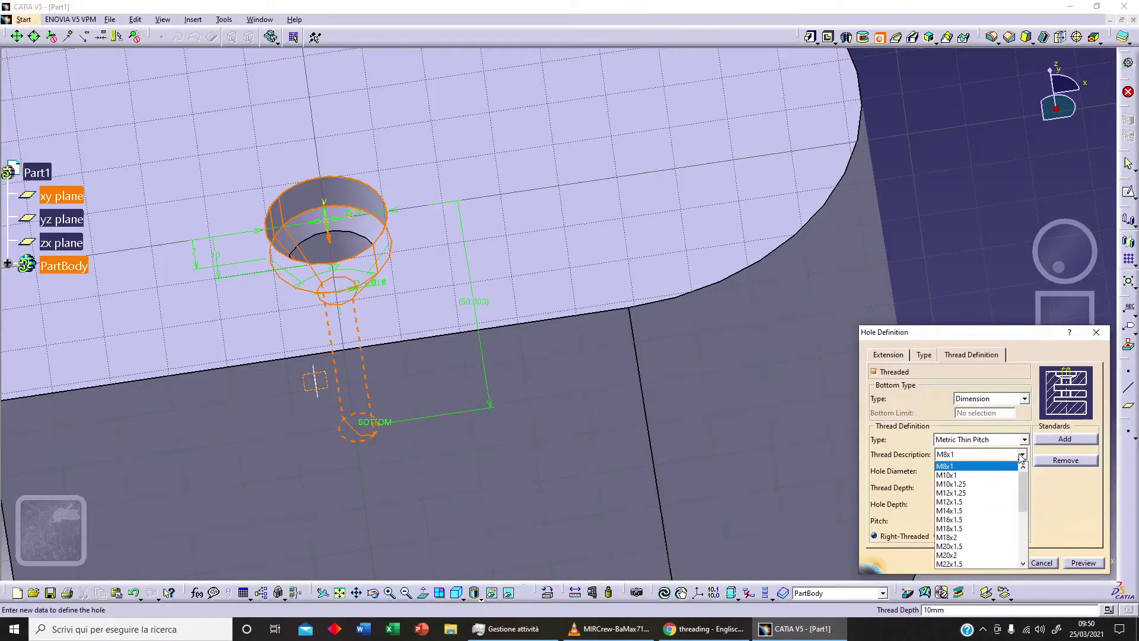
click(985, 529)
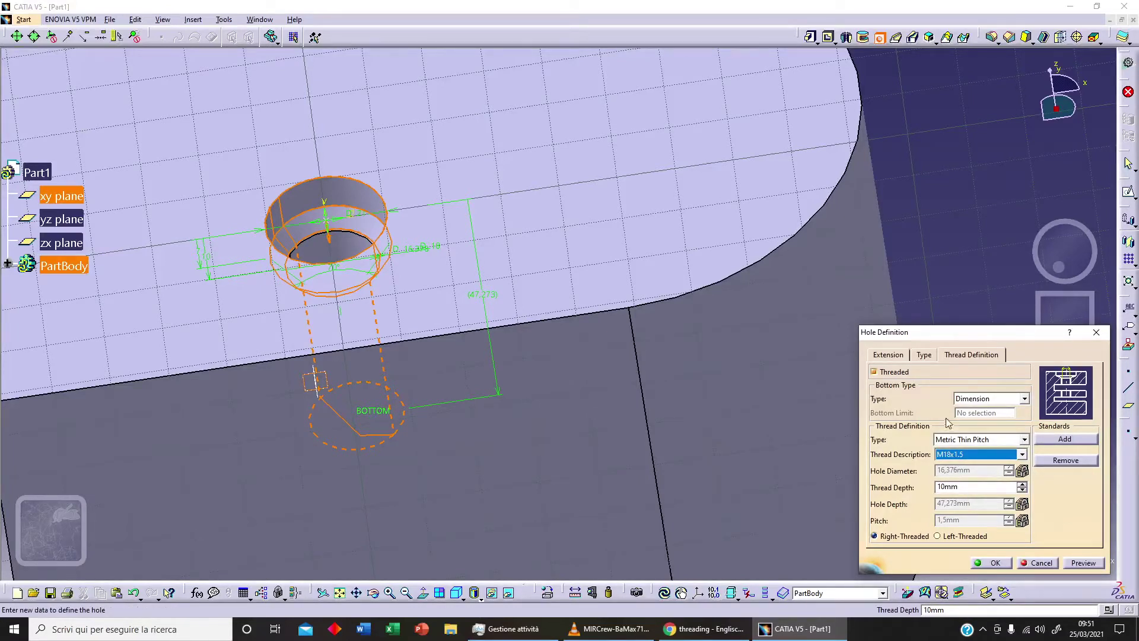
Step: Change the thread to Metric Thick Pitch with size M24
click(898, 355)
click(917, 354)
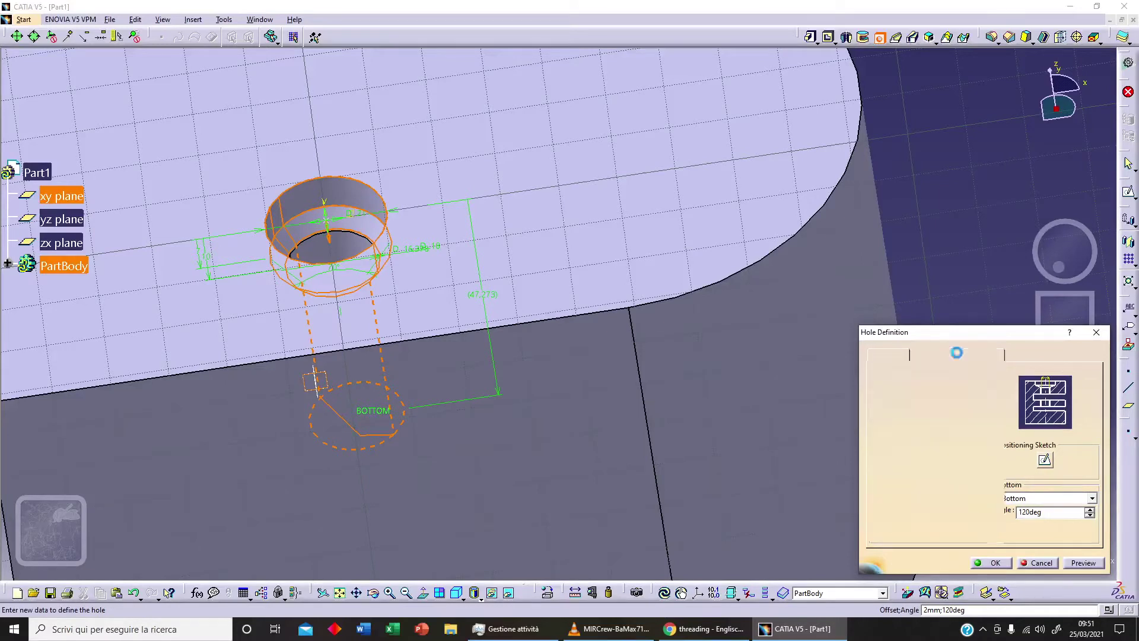
click(971, 355)
click(1012, 440)
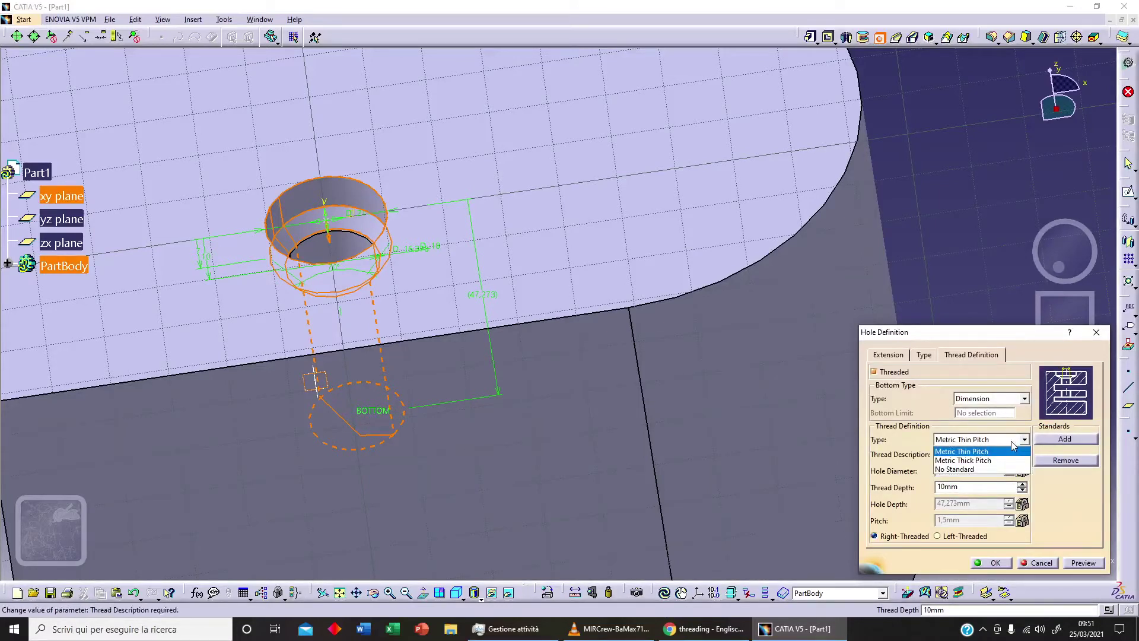
click(1006, 461)
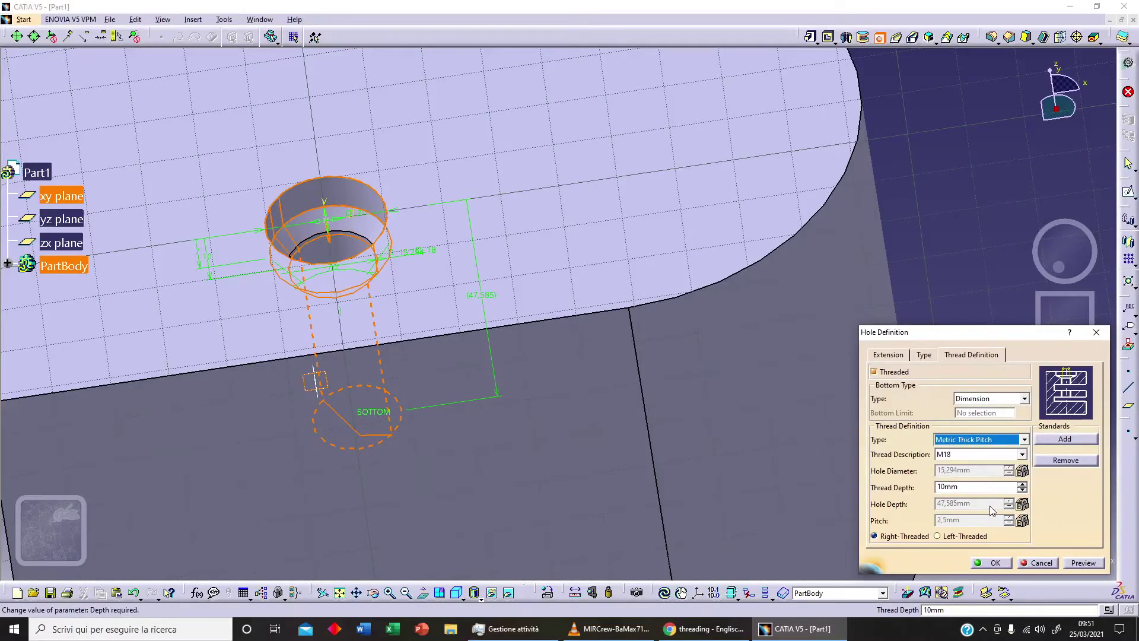
click(1008, 455)
click(979, 493)
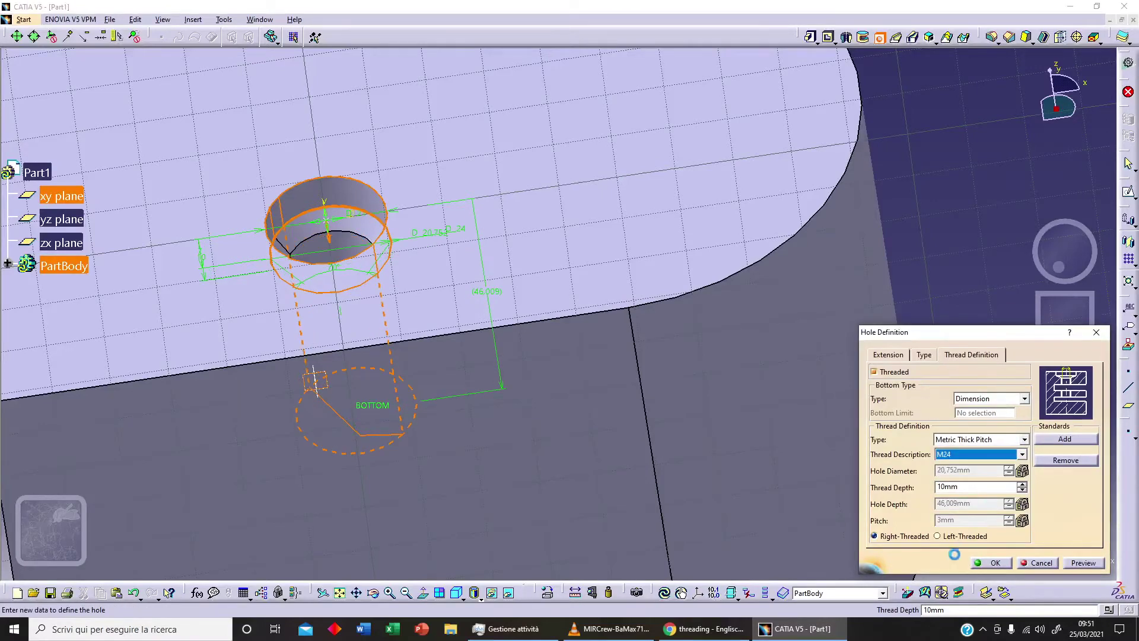
mouse_move(755, 453)
middle_down()
mouse_move(728, 432)
mouse_move(740, 436)
middle_up()
click(971, 499)
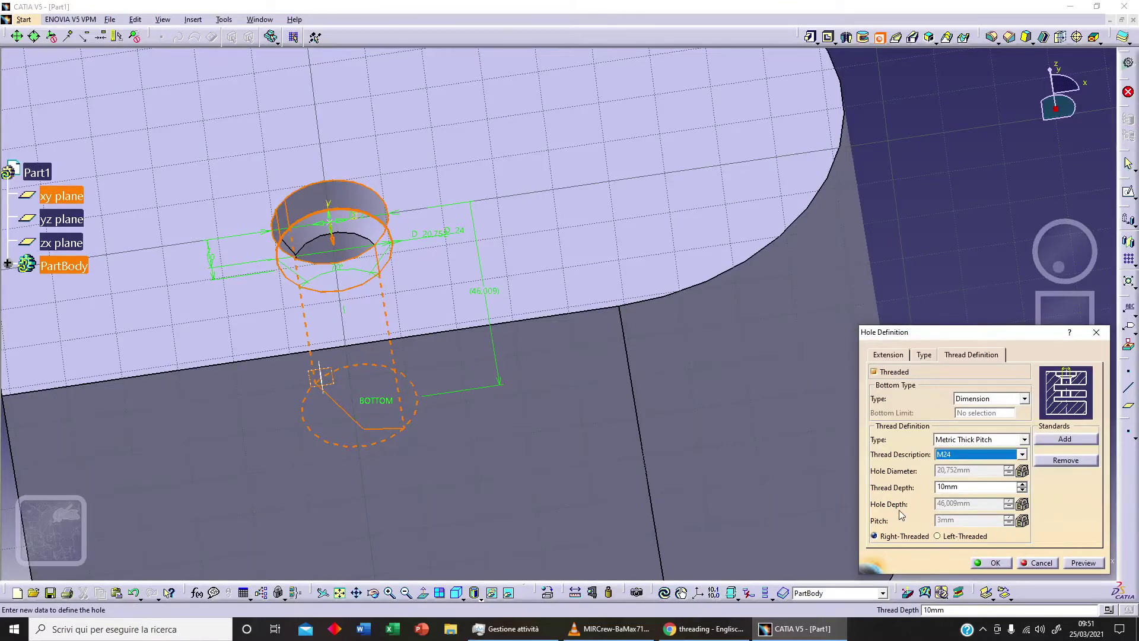
Step: Change the top-face hole from Up To Plane to Blind, 48.009 mm deep, and preview it
click(887, 355)
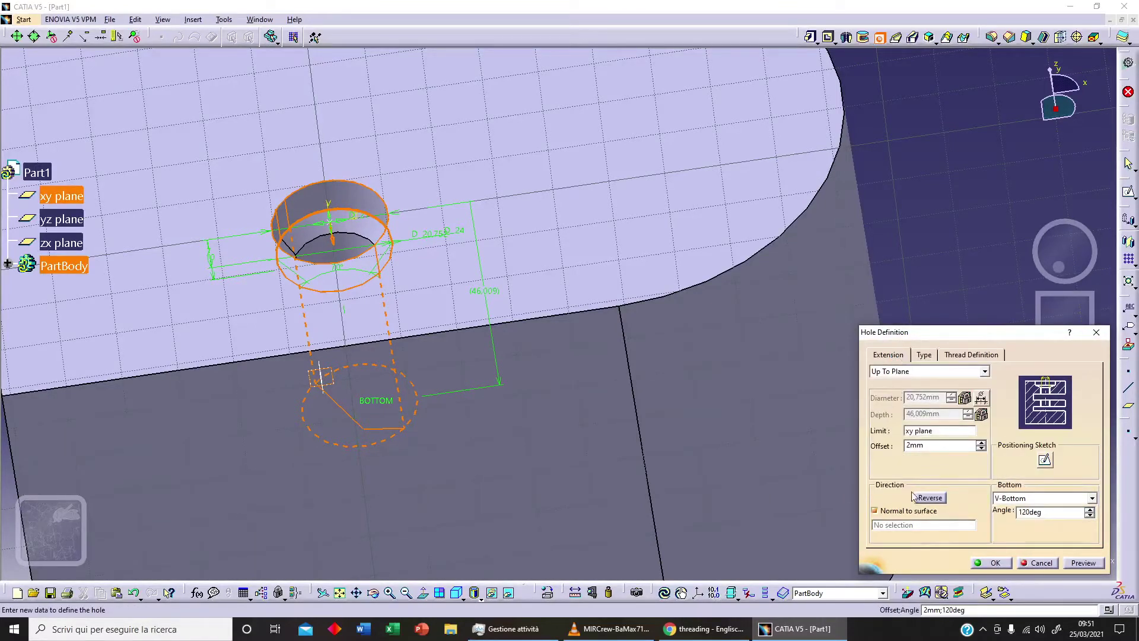
middle_drag(773, 453, 572, 343)
click(947, 372)
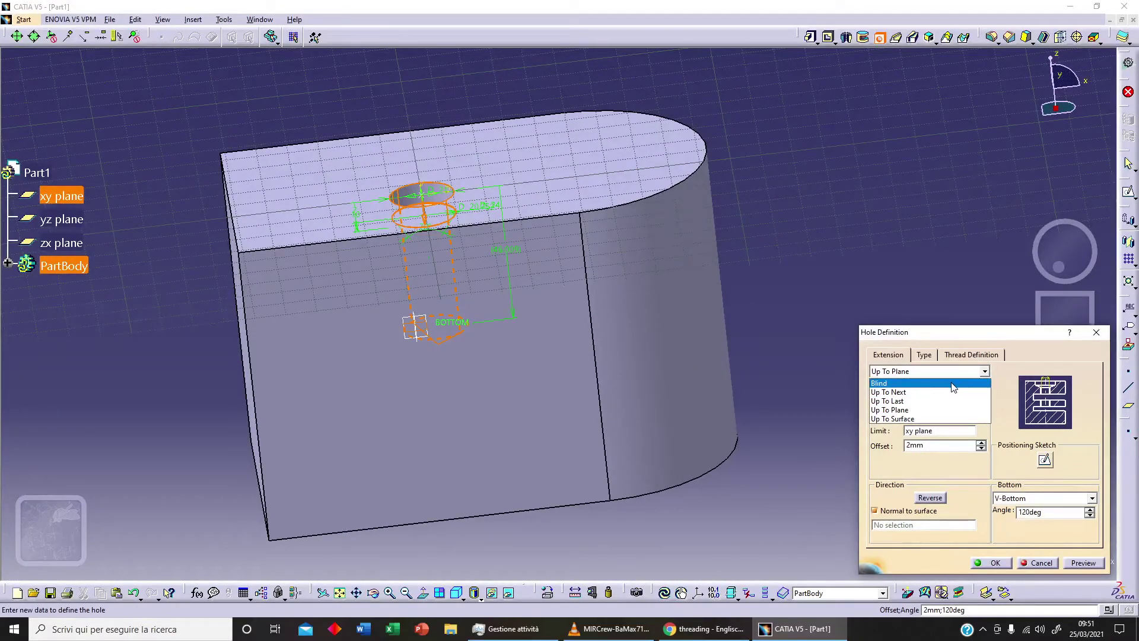
click(952, 384)
click(981, 410)
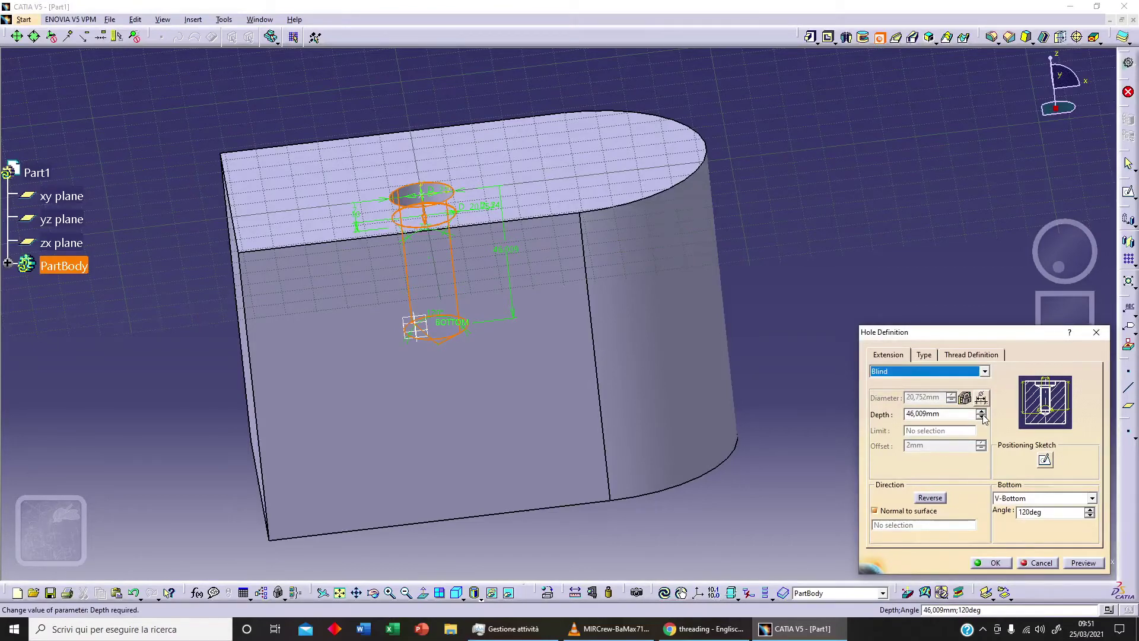
click(981, 410)
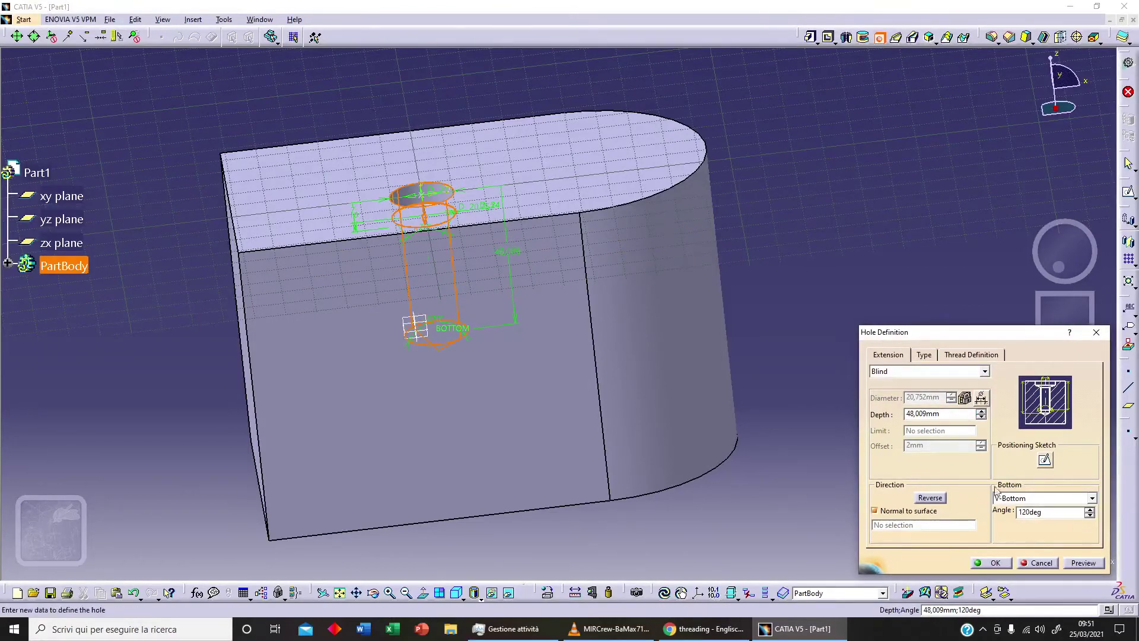
click(1071, 560)
middle_drag(664, 356, 606, 413)
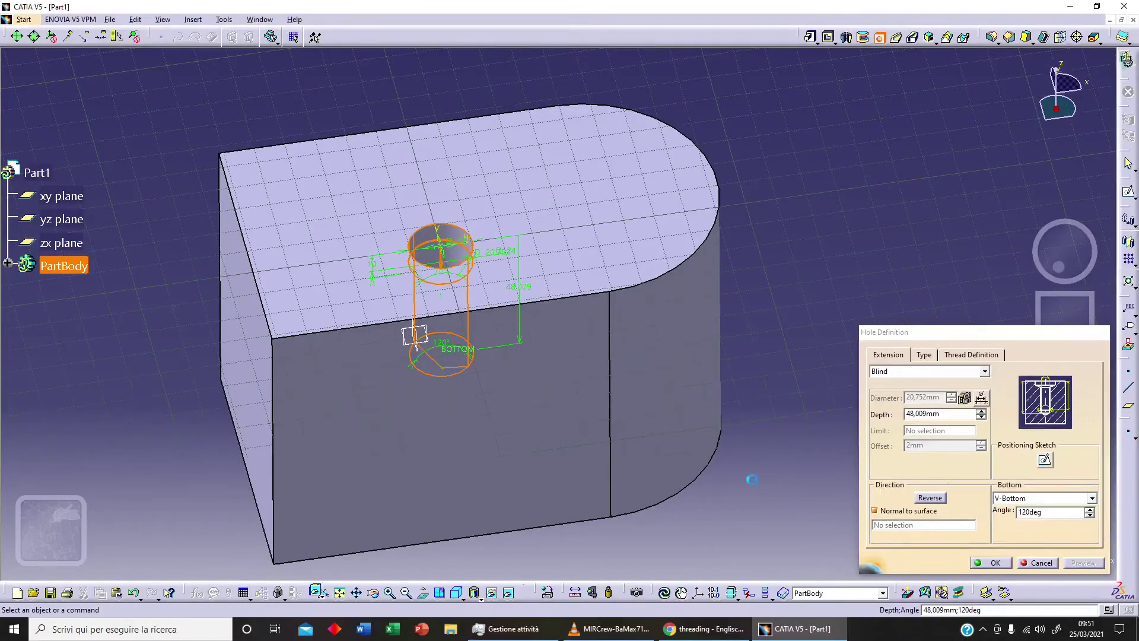
click(1044, 461)
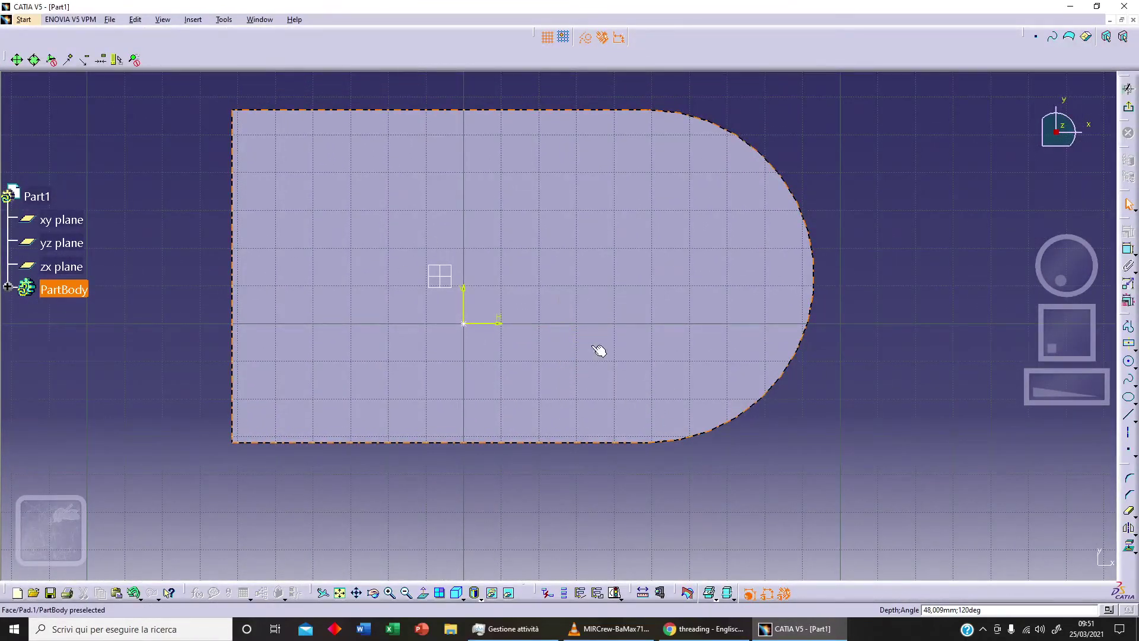
Step: Constrain the hole point concentric with the rounded end's arc in the positioning sketch
middle_drag(600, 351, 668, 407)
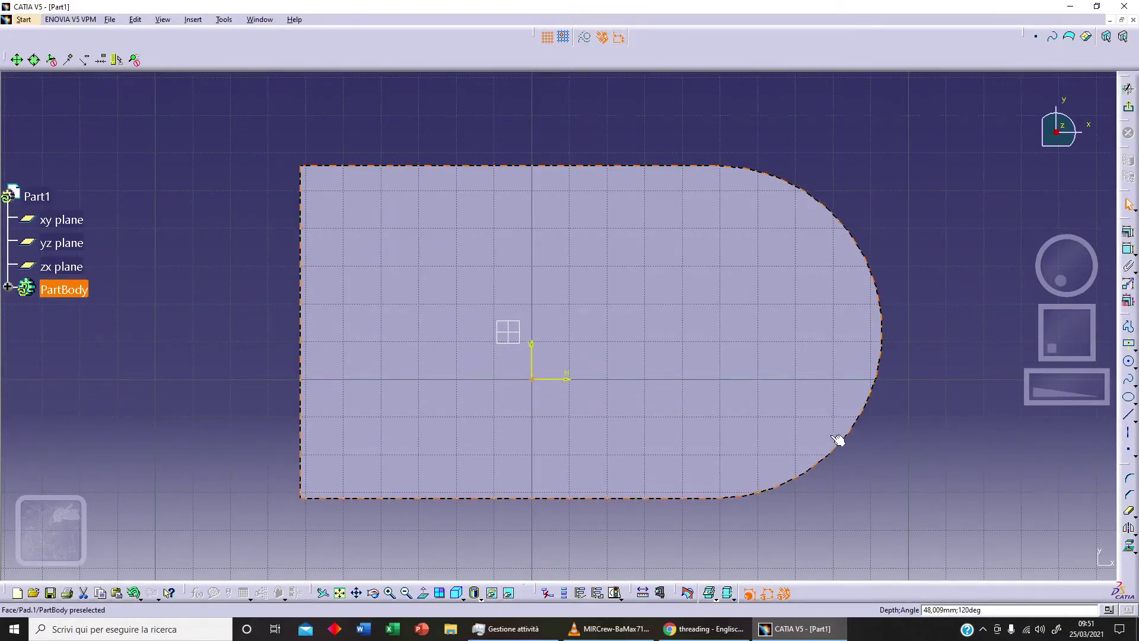
ctrl+click(873, 408)
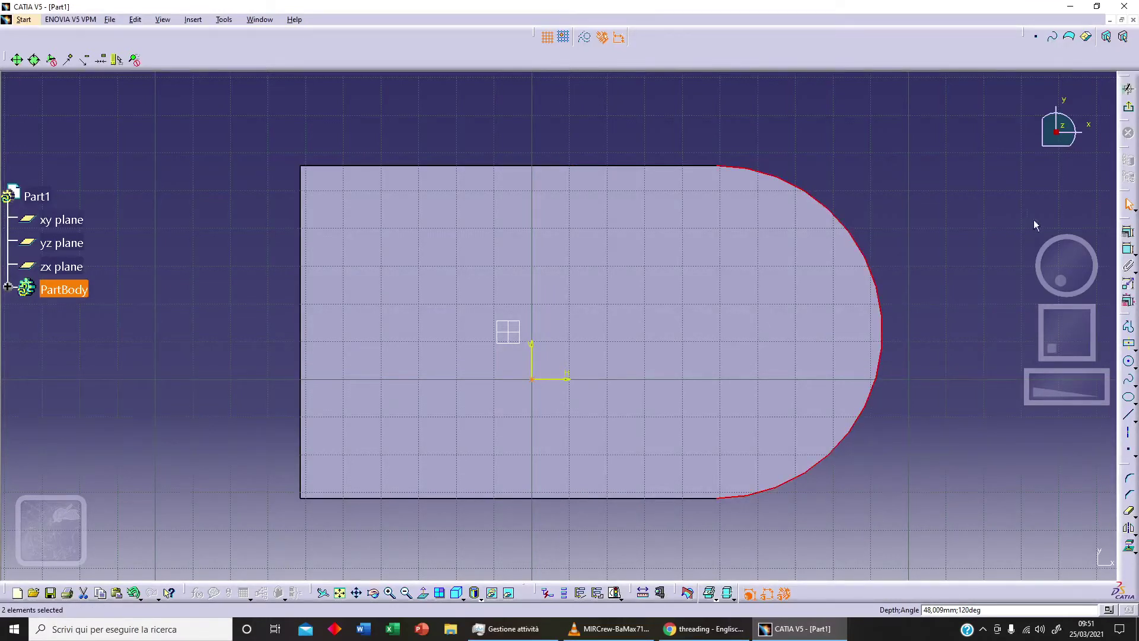
click(1128, 231)
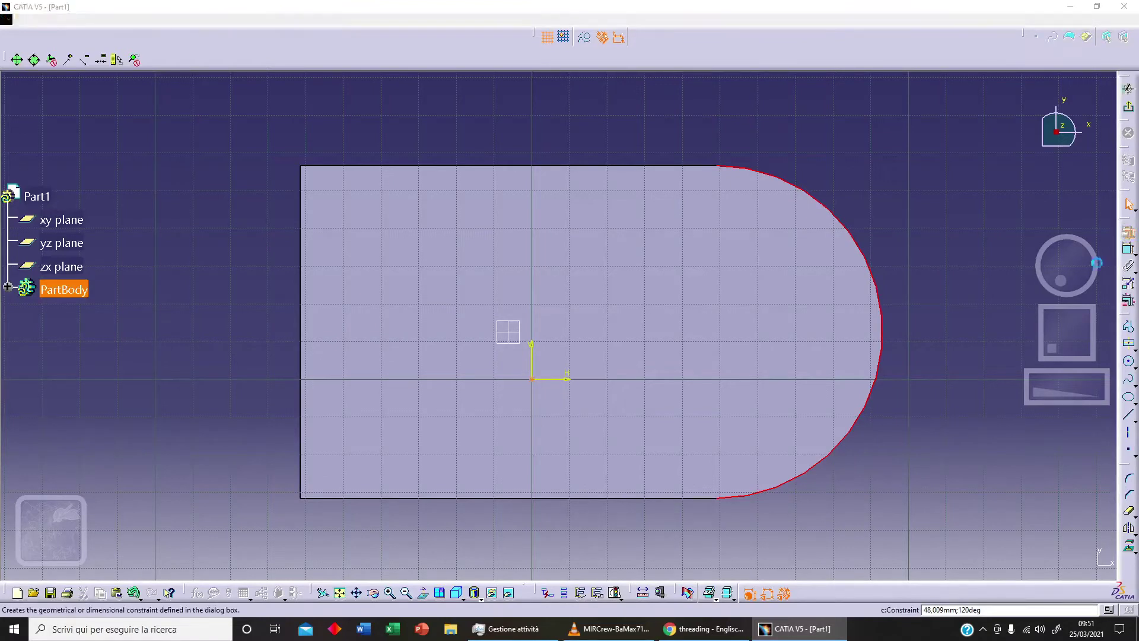
click(1074, 464)
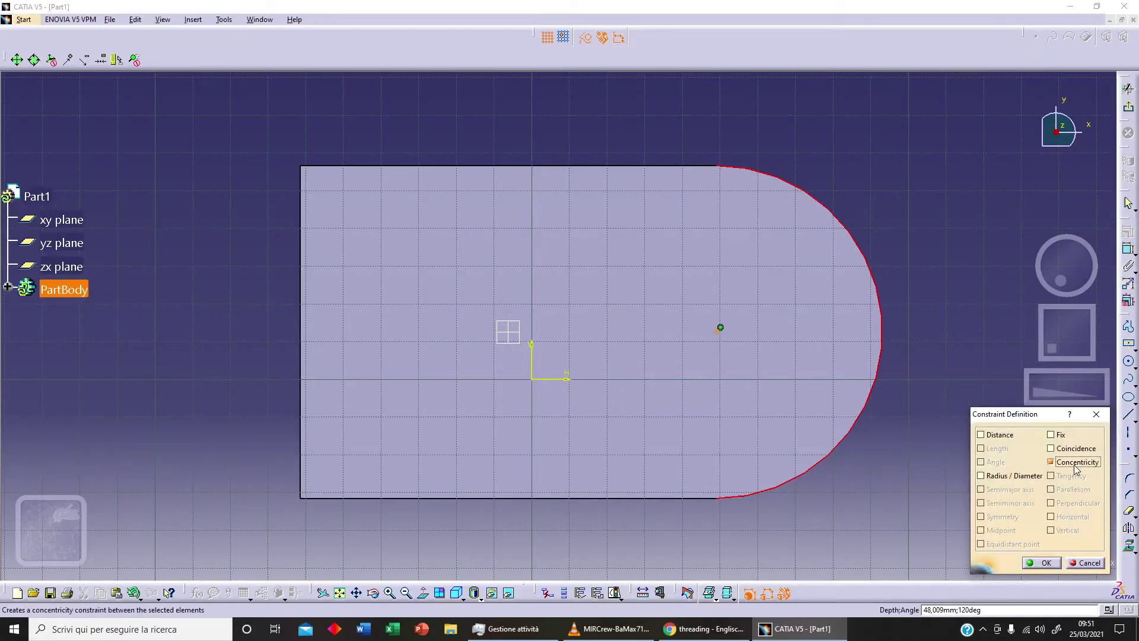
click(1055, 566)
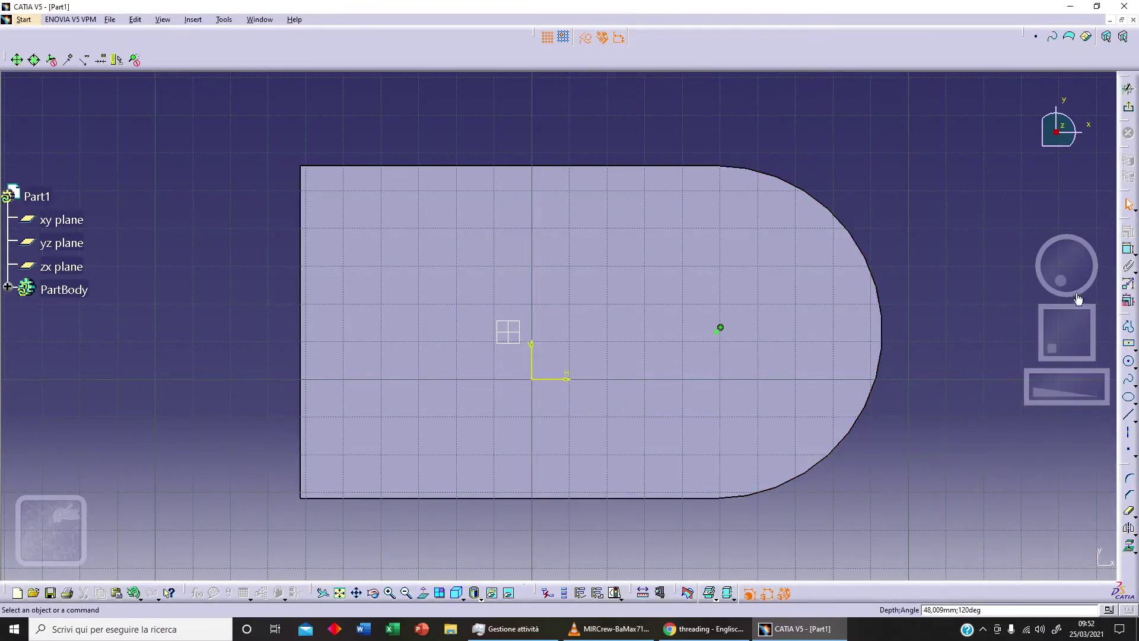
click(1131, 111)
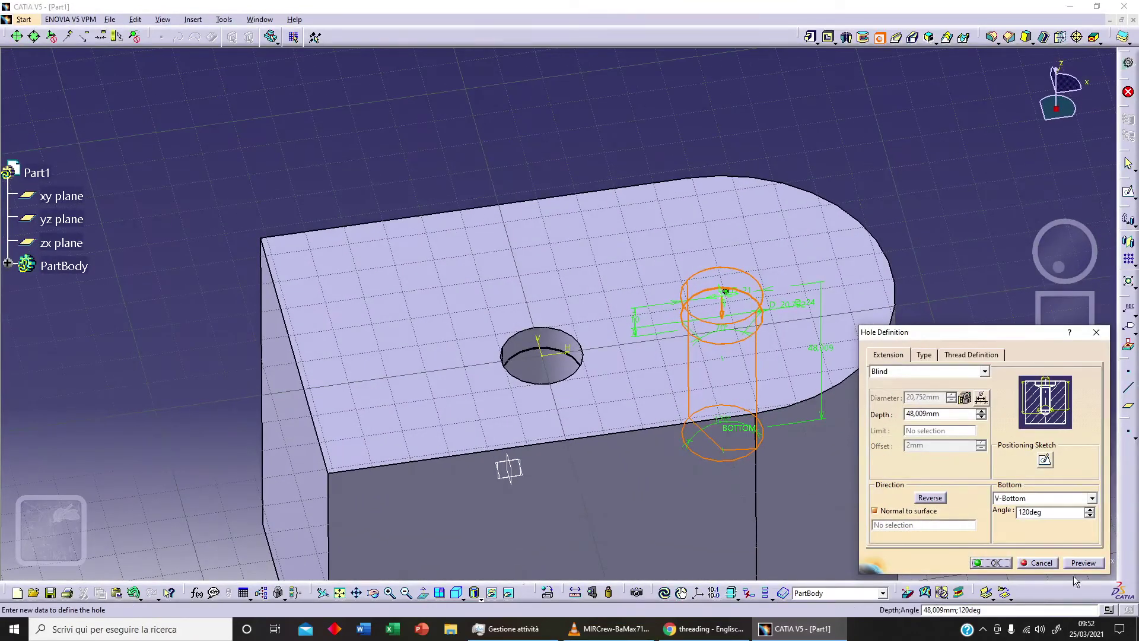
Step: Preview the repositioned hole and create it in the top face
click(1077, 565)
middle_drag(690, 423, 643, 380)
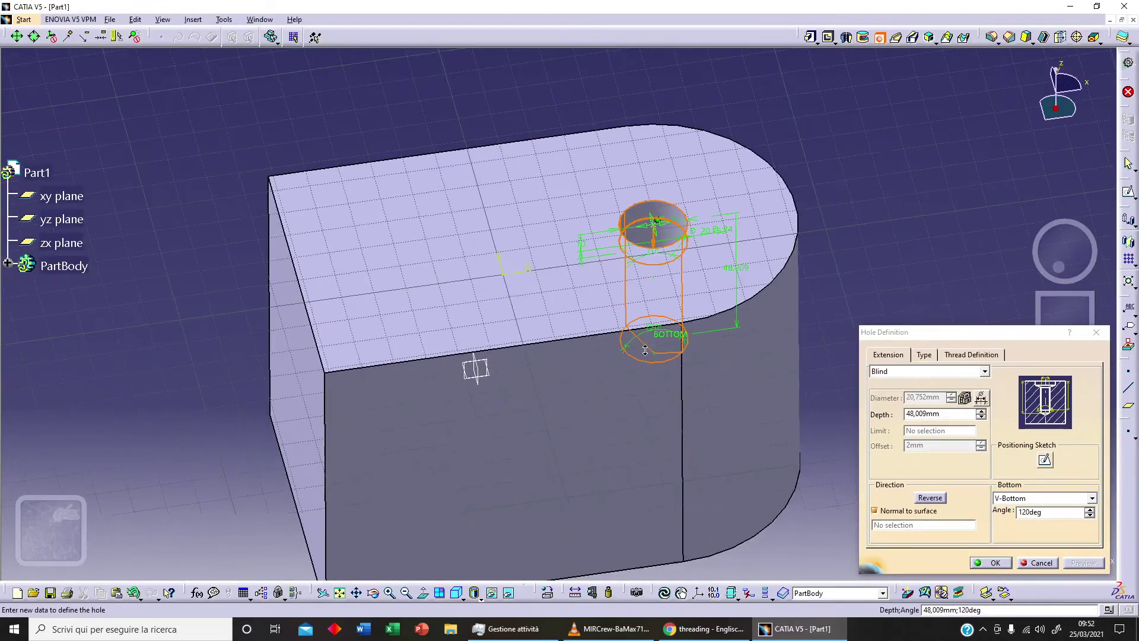
click(990, 563)
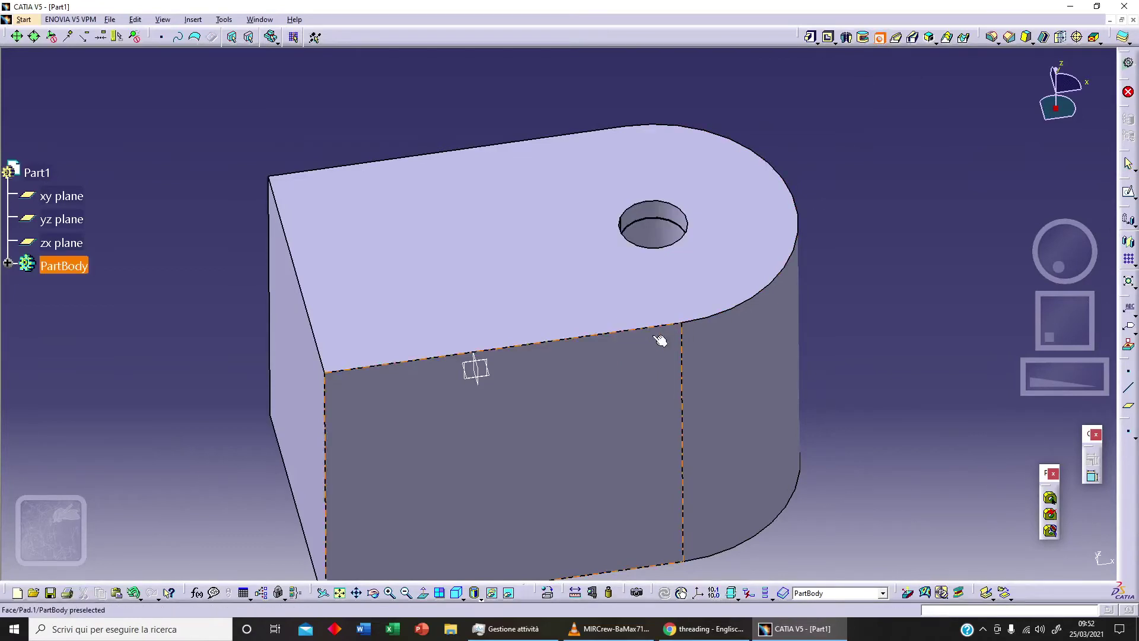
Step: Start a second hole on the block's left face and open its positioning sketch
click(439, 437)
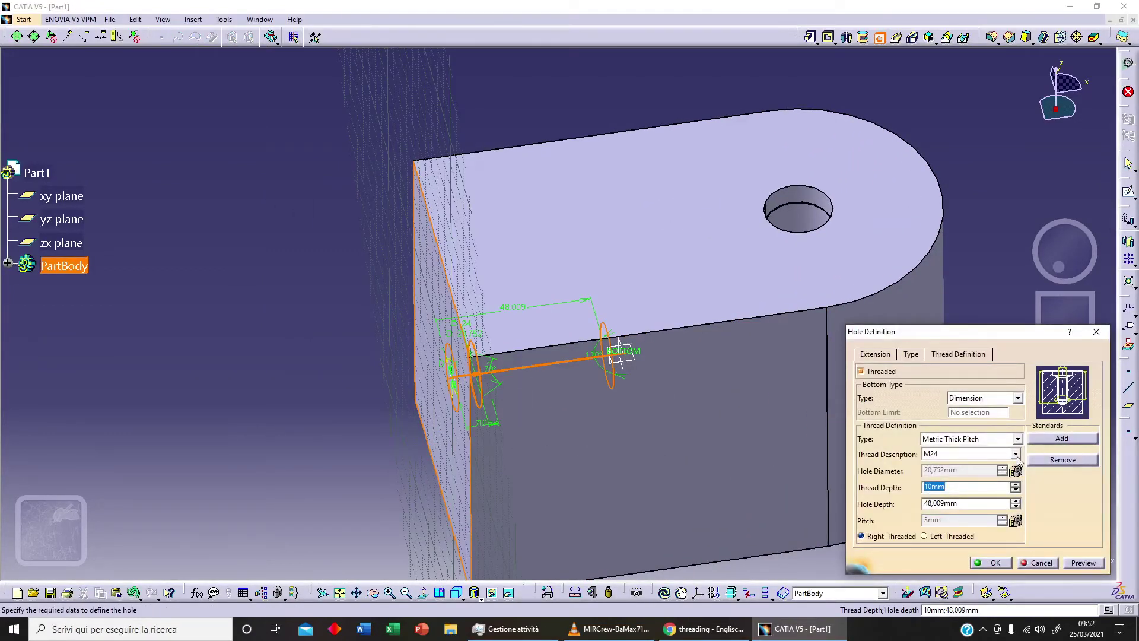
click(877, 354)
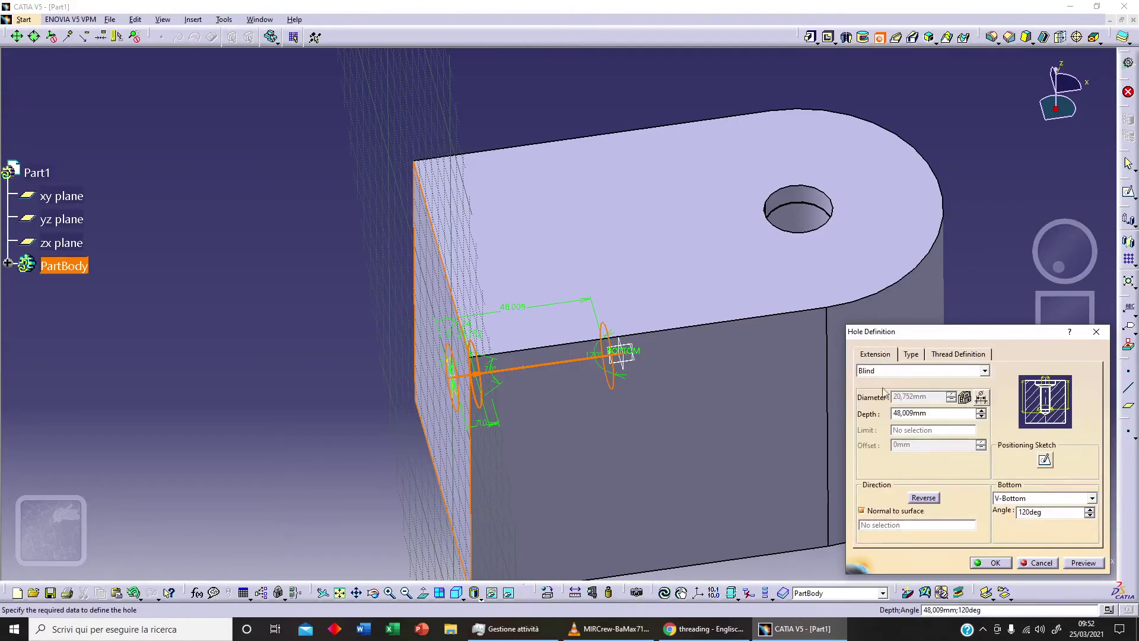
click(1045, 460)
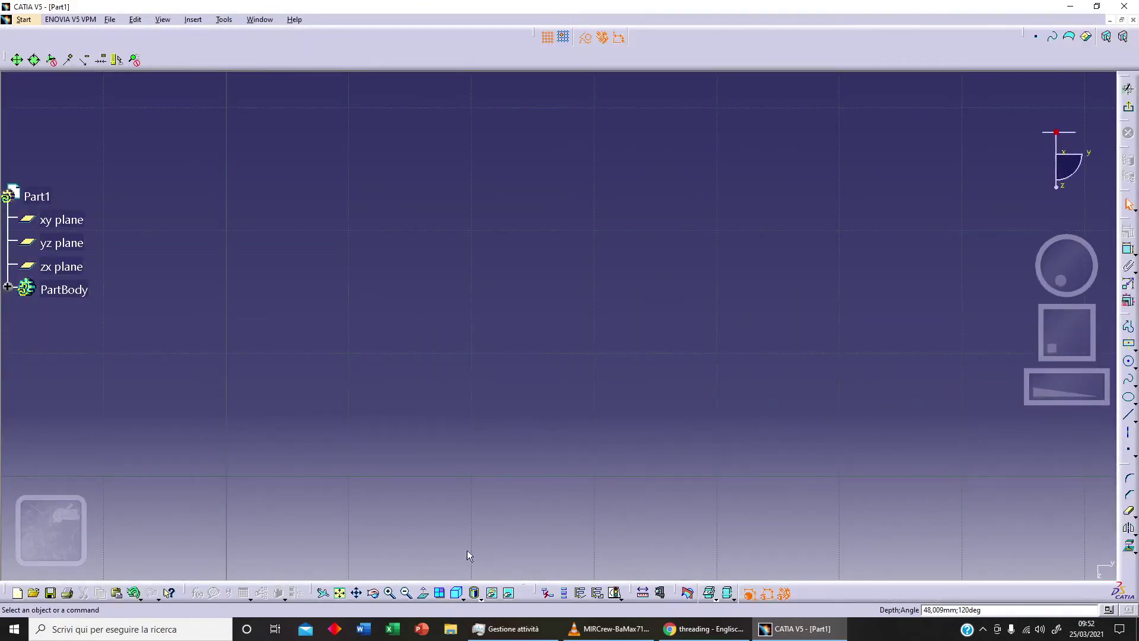
Step: Dimension the hole point from the face's left edge and set it to 280
click(338, 592)
scroll(562, 324, up, 3)
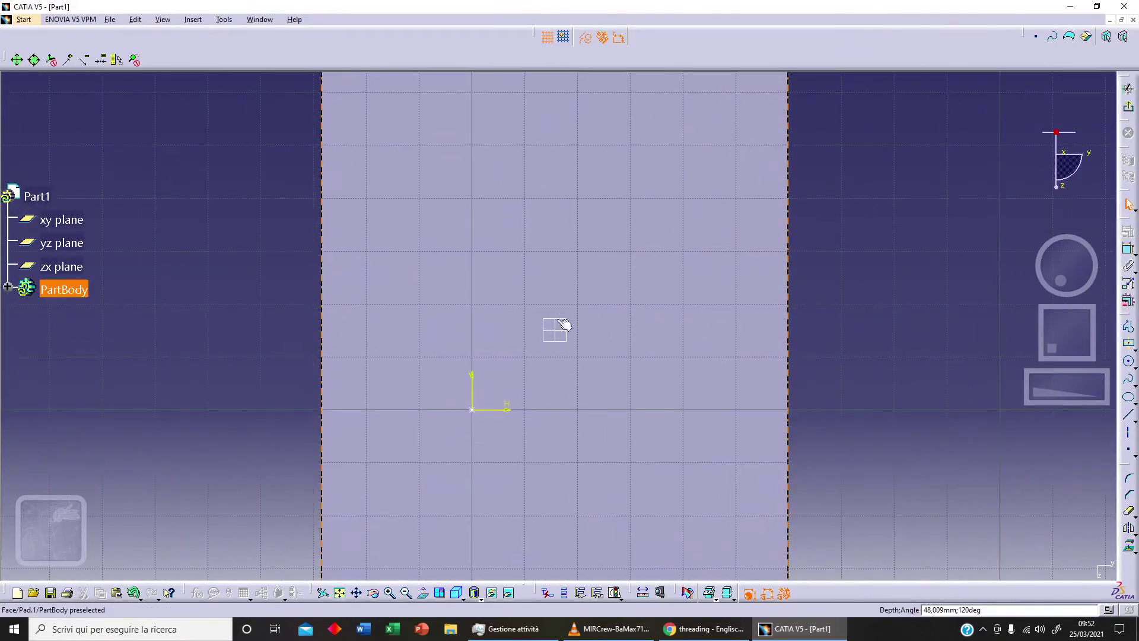
click(471, 410)
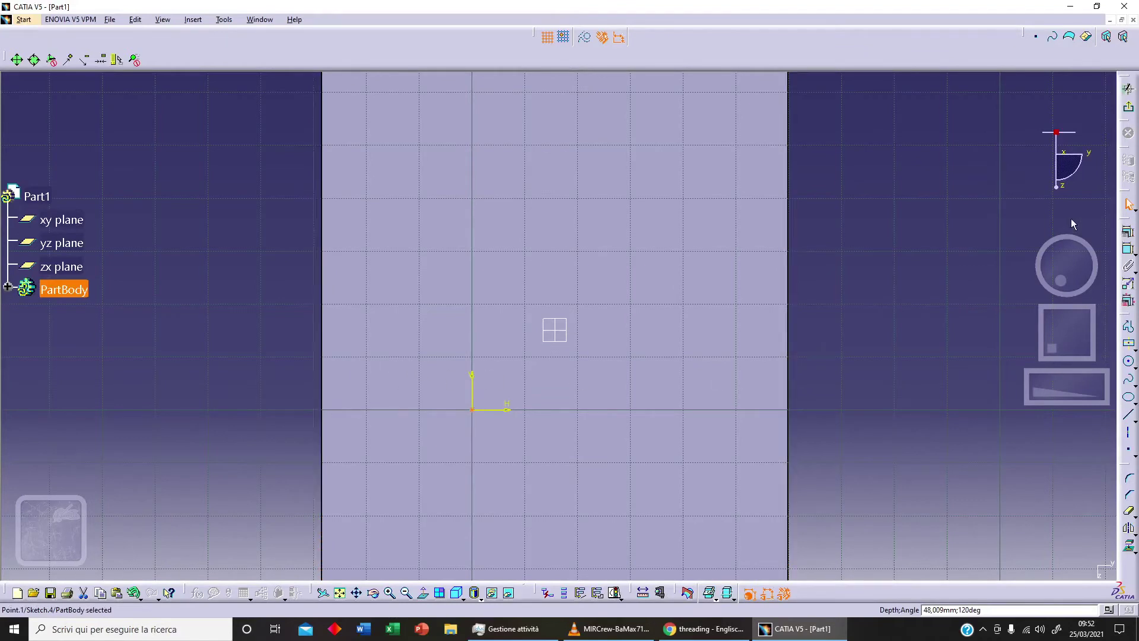
click(1128, 249)
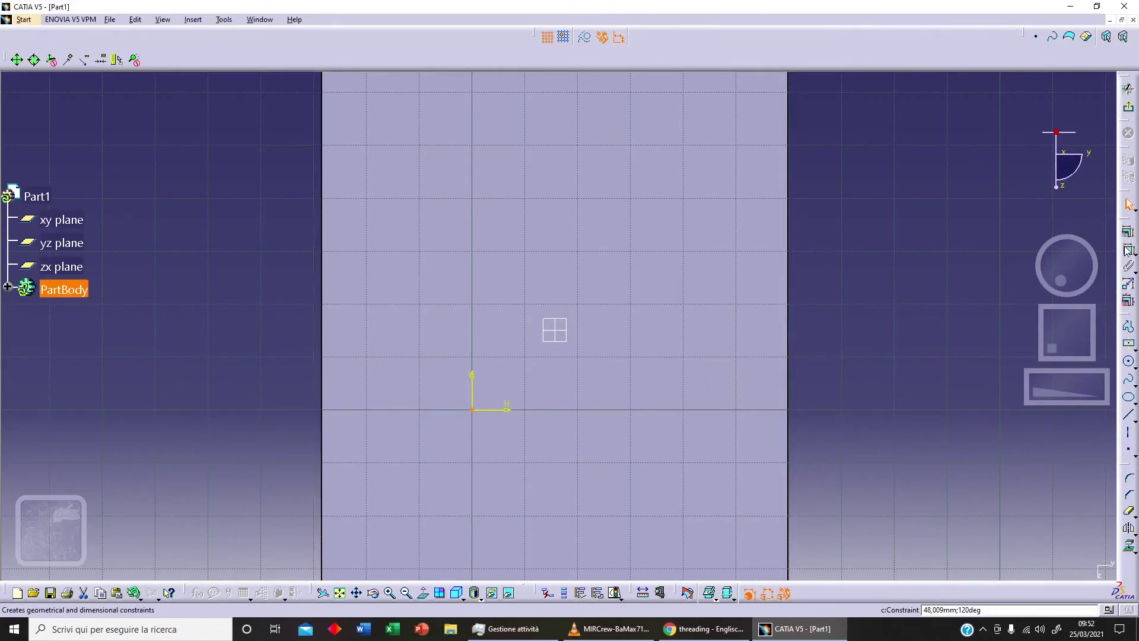
click(322, 414)
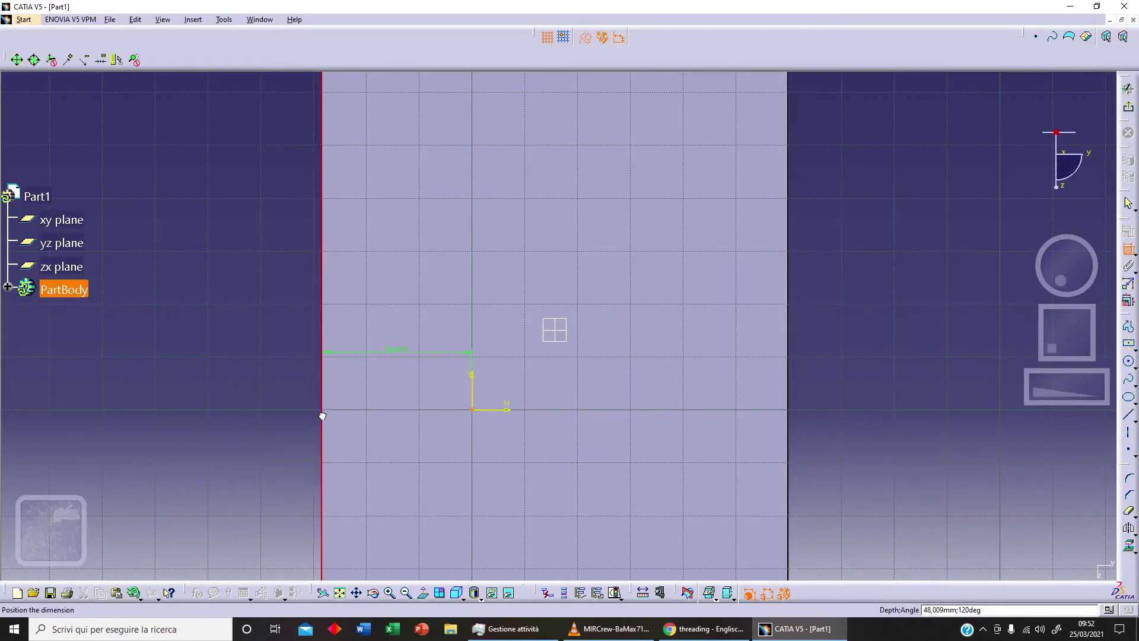
double_click(396, 361)
text(280)
key(Return)
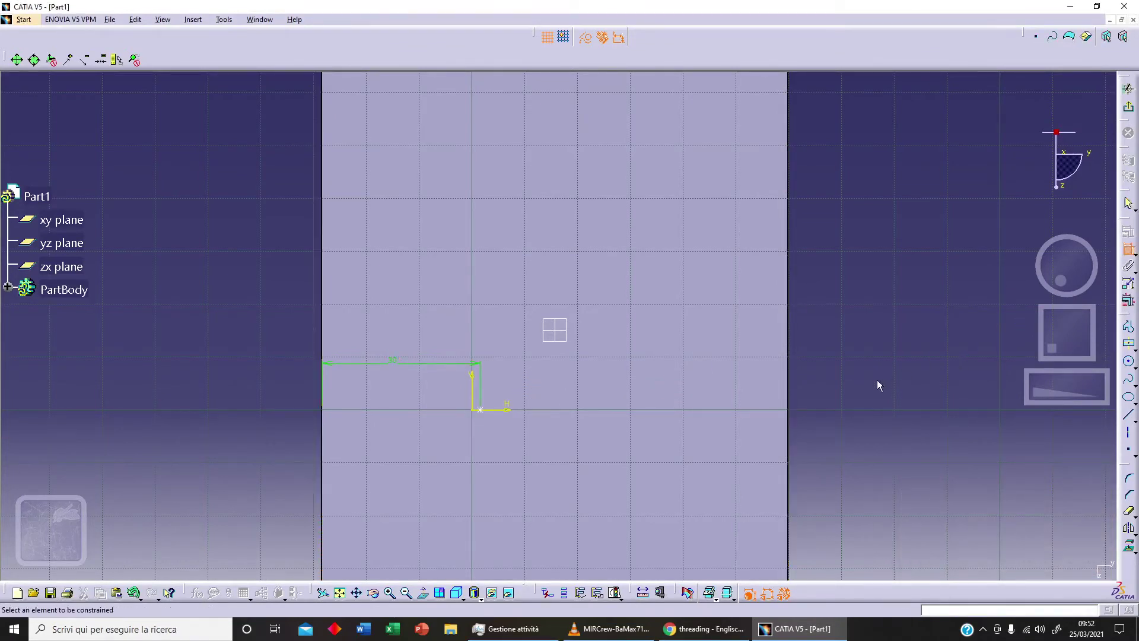
Step: Fix the hole centre 50 mm from the face's bottom edge
middle_drag(878, 381, 887, 231)
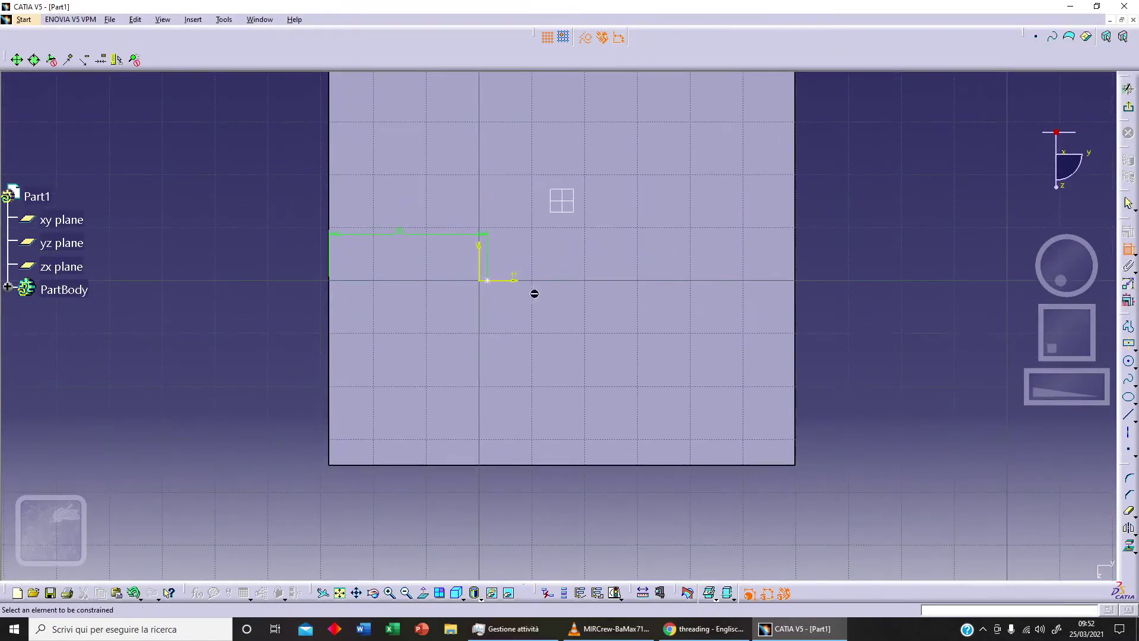
click(487, 283)
click(509, 463)
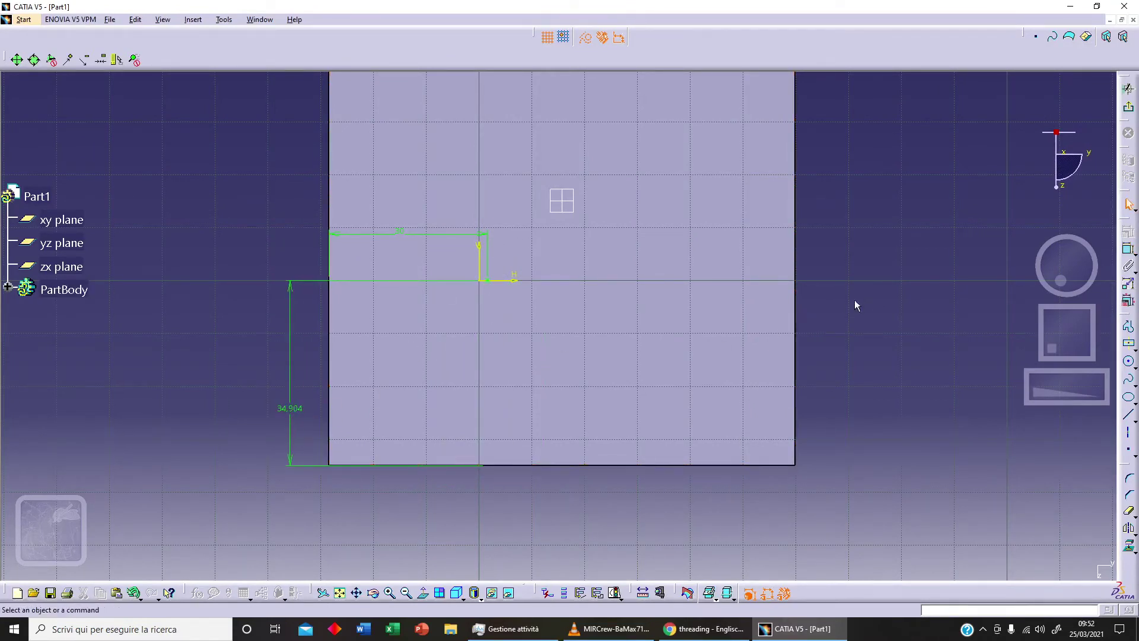
double_click(299, 416)
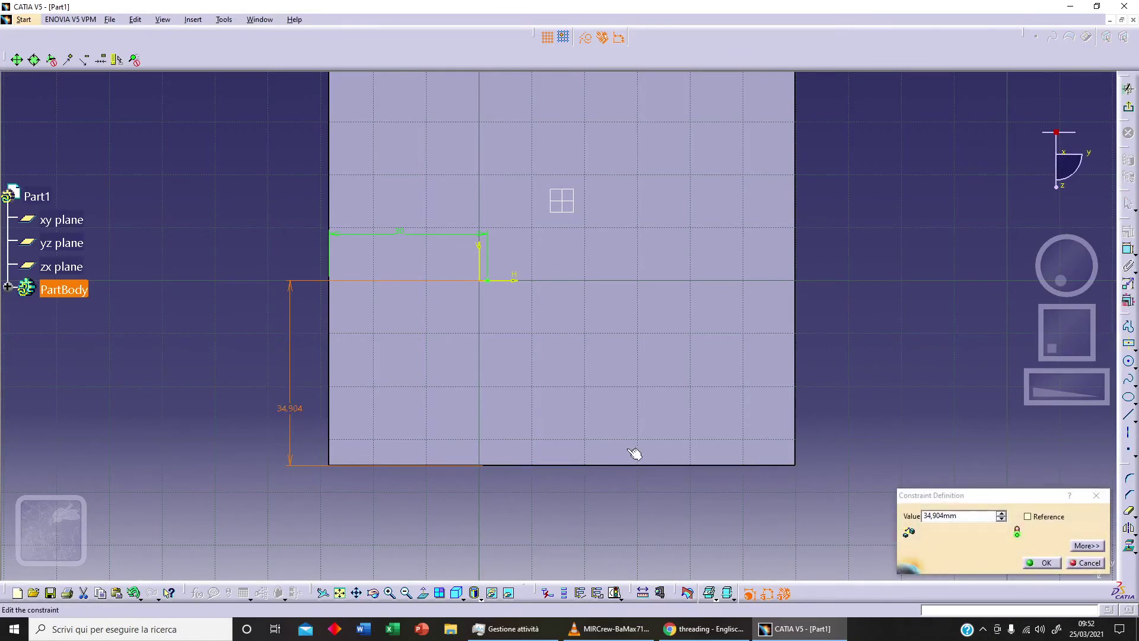
text(50)
double_click(943, 516)
text(50)
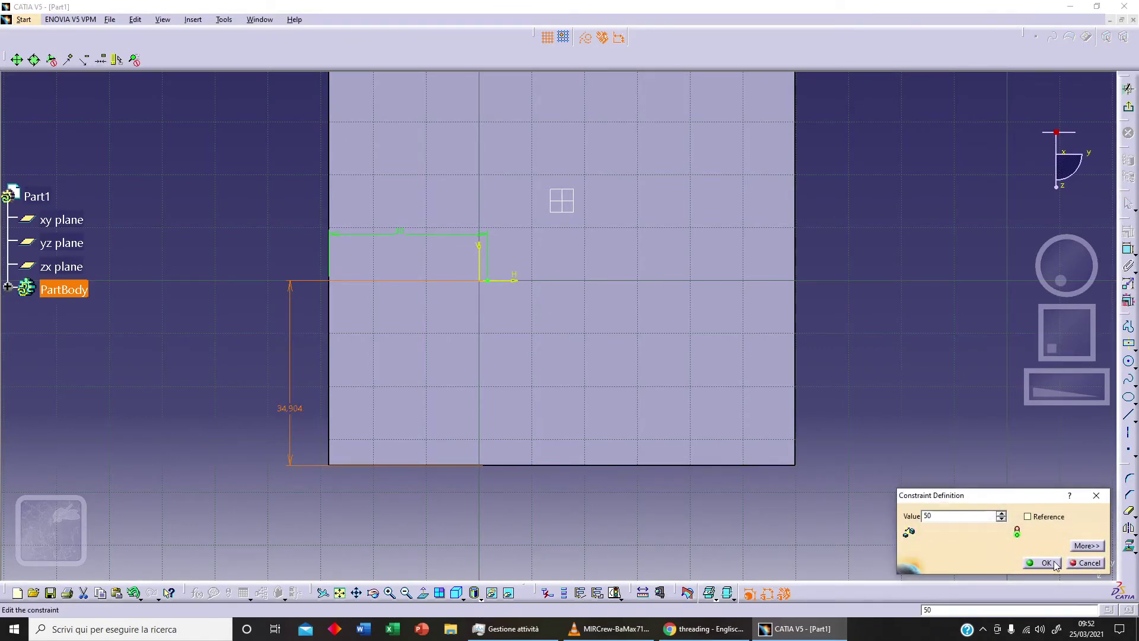
click(1046, 563)
Step: Create the blind side hole, Hole.2, and orbit the part to inspect it
click(1128, 106)
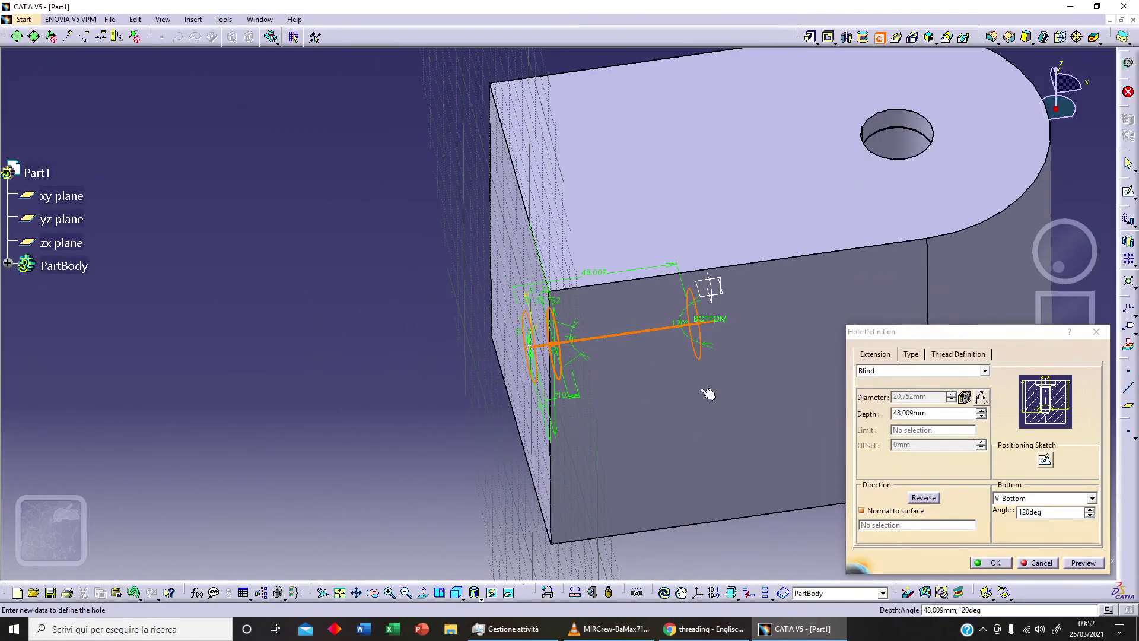
click(995, 563)
middle_drag(742, 332, 819, 211)
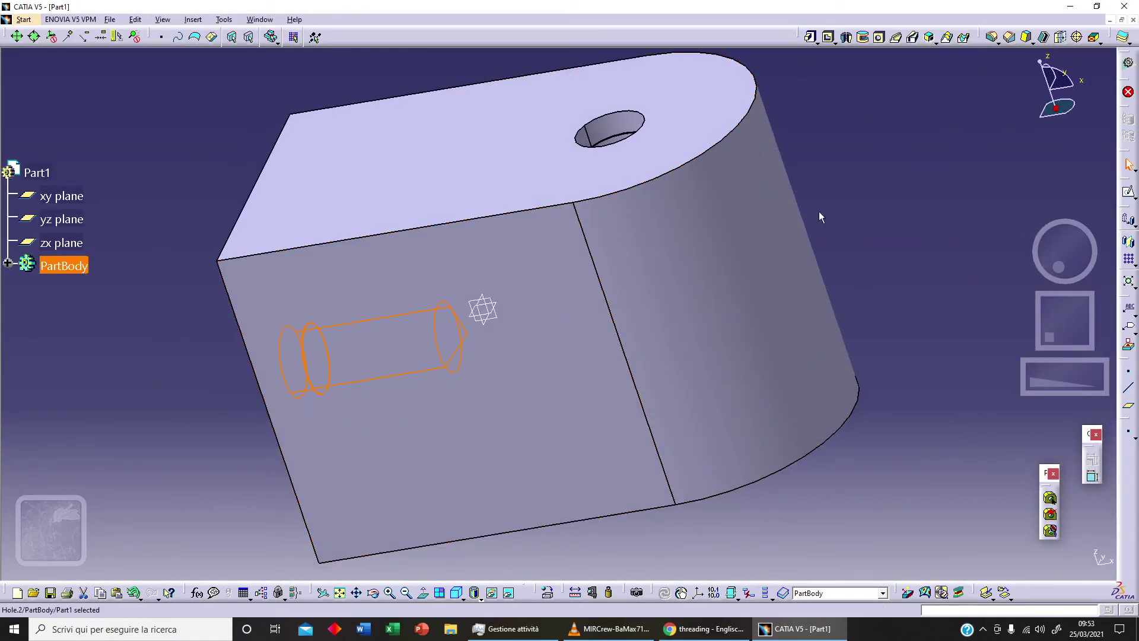
Step: Place a new hole on the curved side face and open its positioning sketch
click(879, 38)
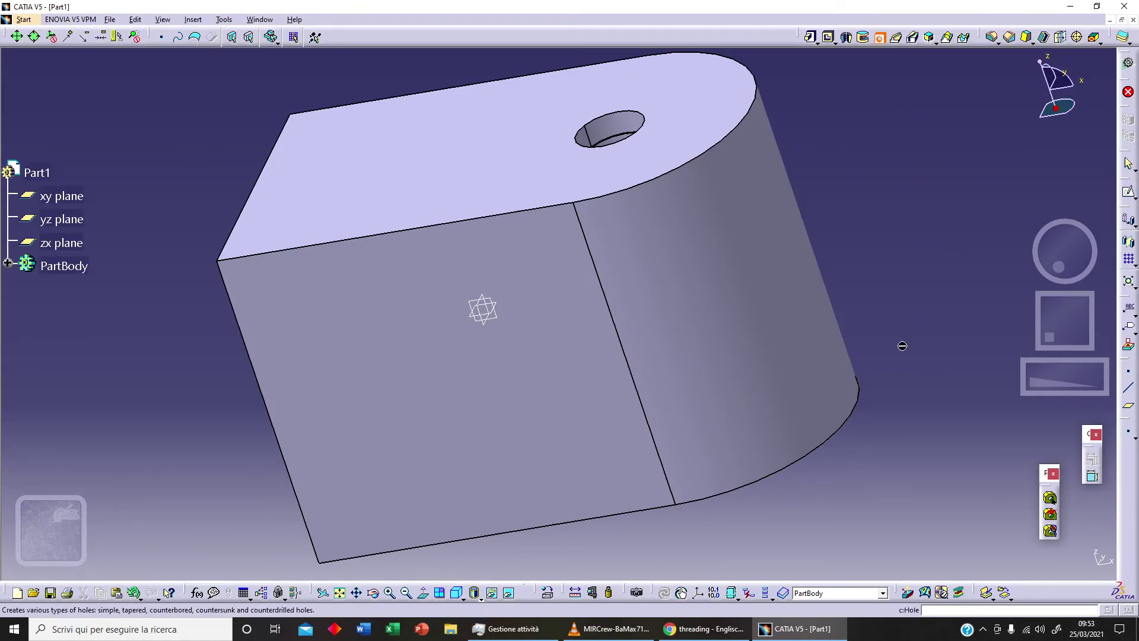
click(790, 299)
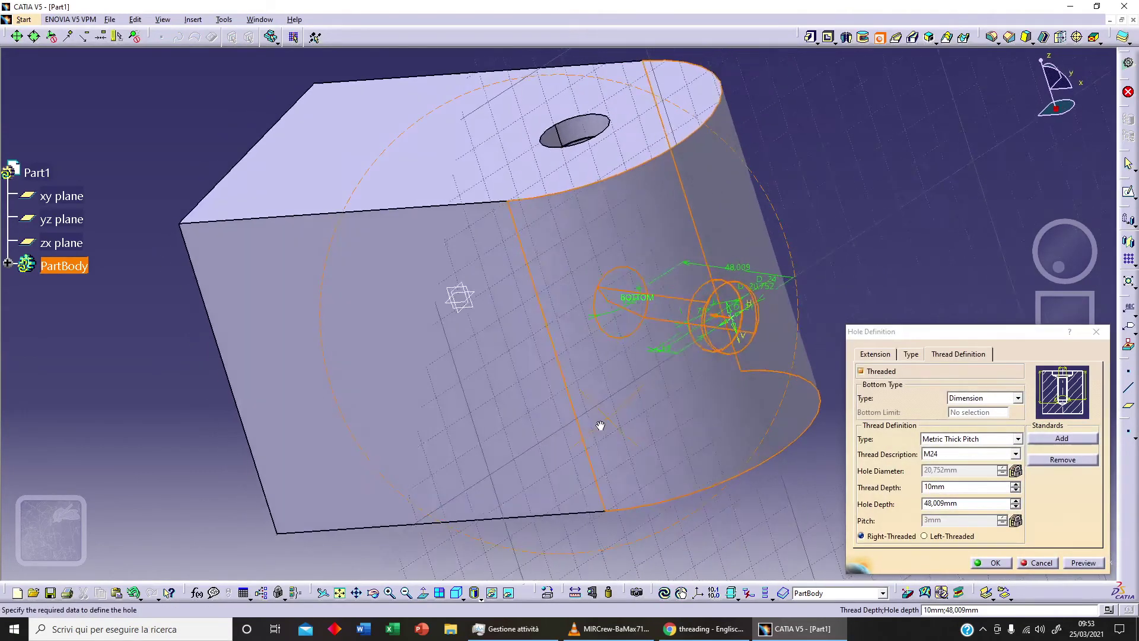
middle_drag(600, 425, 532, 437)
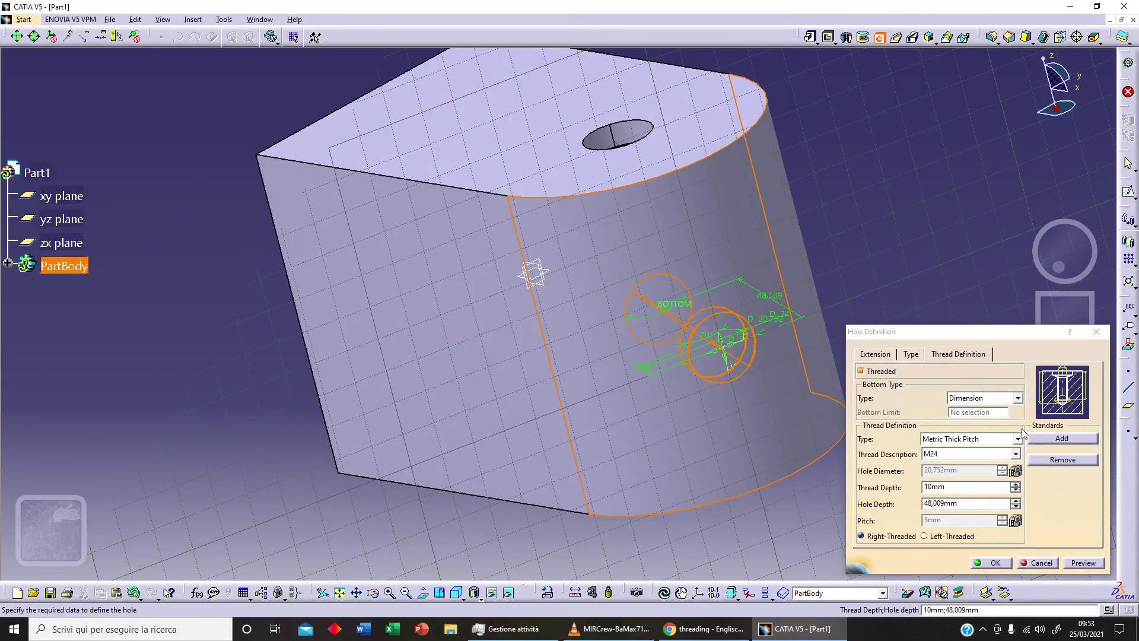
click(886, 359)
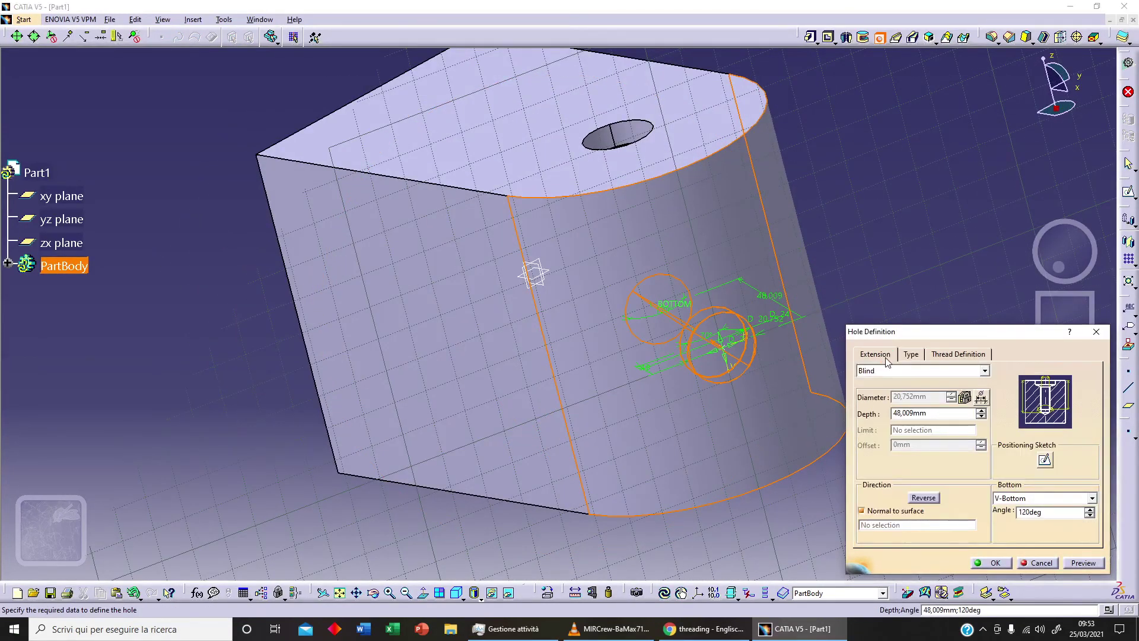
click(1044, 460)
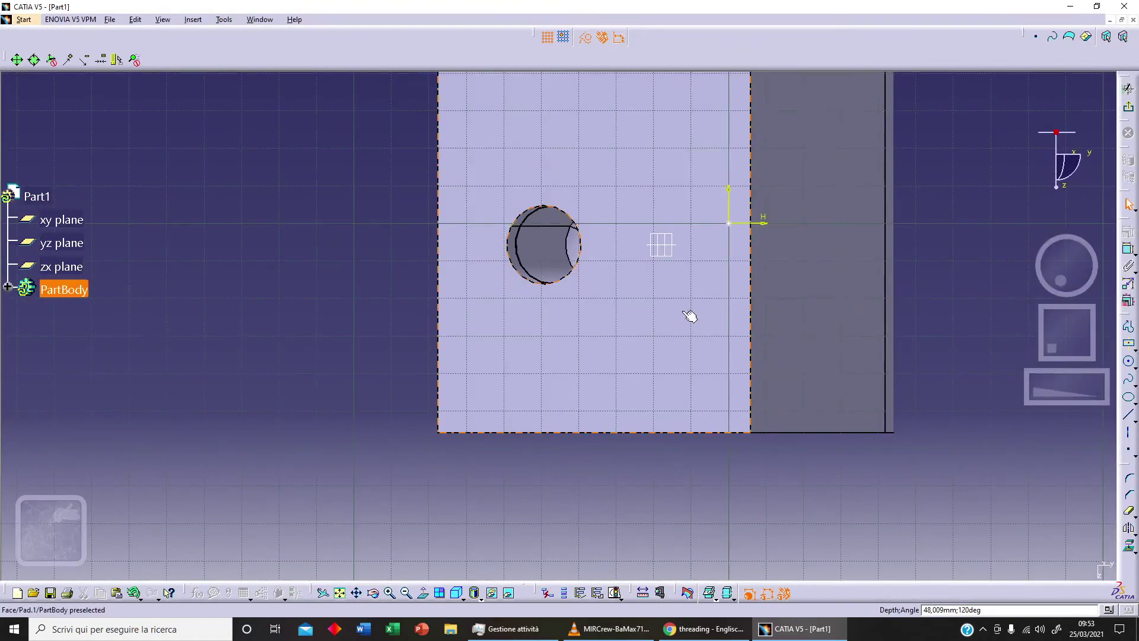
mouse_move(660, 421)
middle_down()
mouse_move(653, 465)
mouse_move(433, 442)
mouse_move(547, 323)
mouse_move(366, 203)
mouse_move(399, 313)
middle_up()
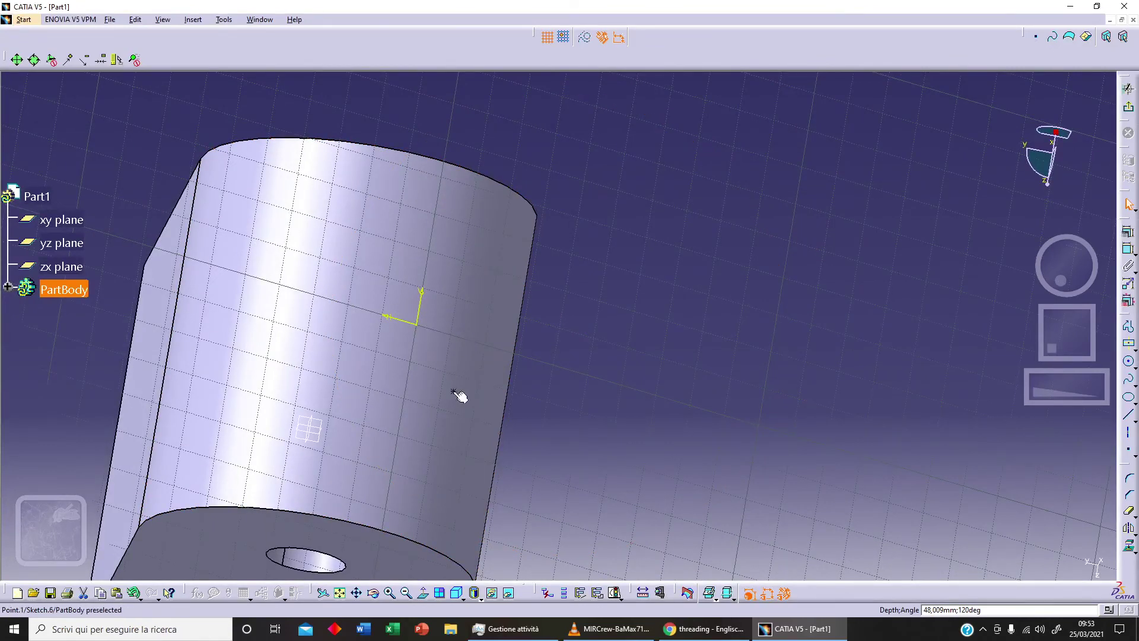
middle_drag(460, 396, 535, 428)
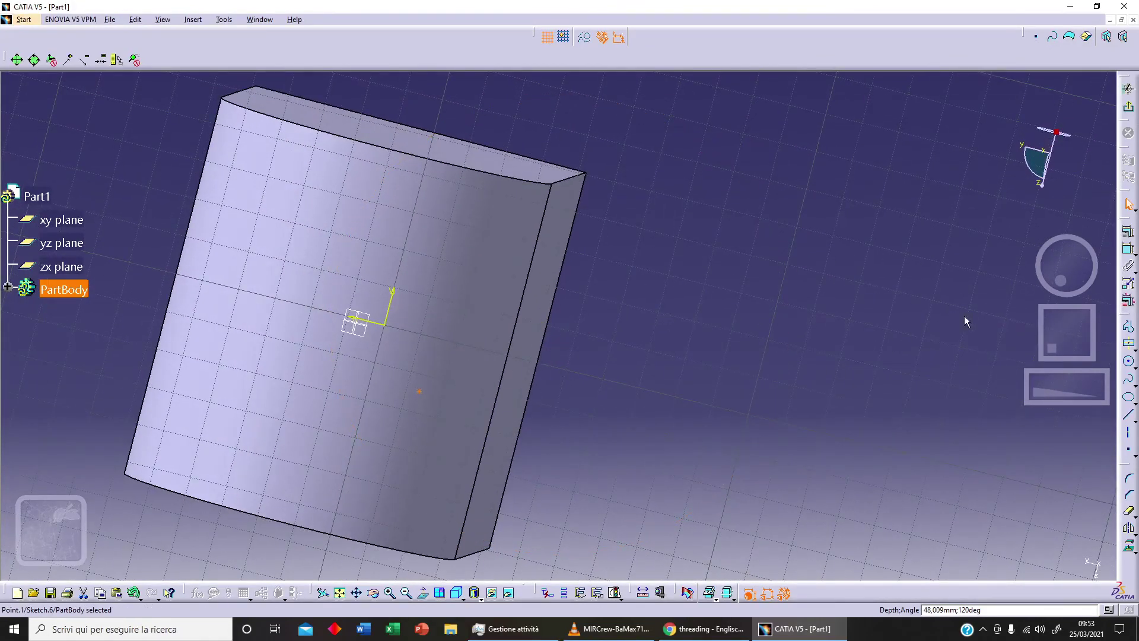
Step: Dimension the hole centre 28.909 mm from the side edge and 58.766 mm from the top edge
click(503, 413)
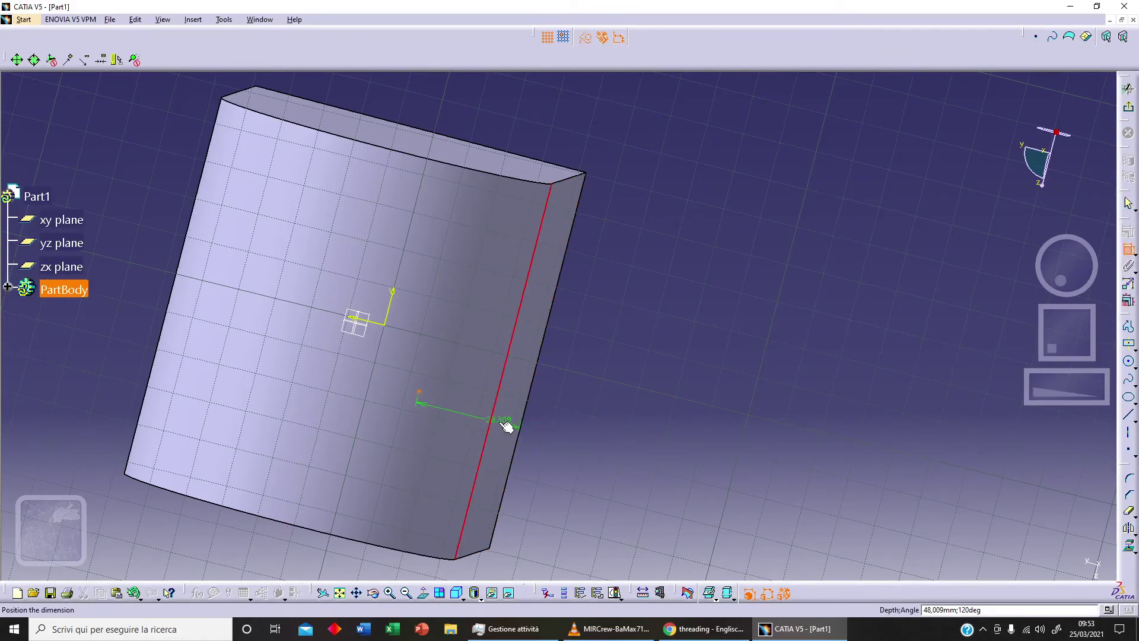
click(520, 395)
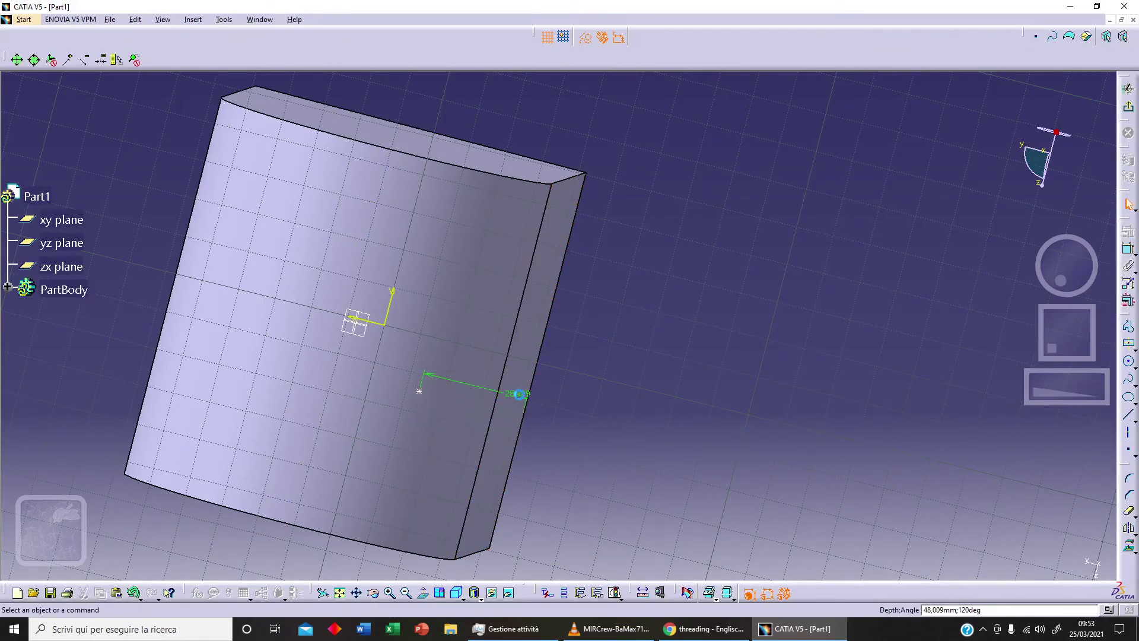
click(1126, 249)
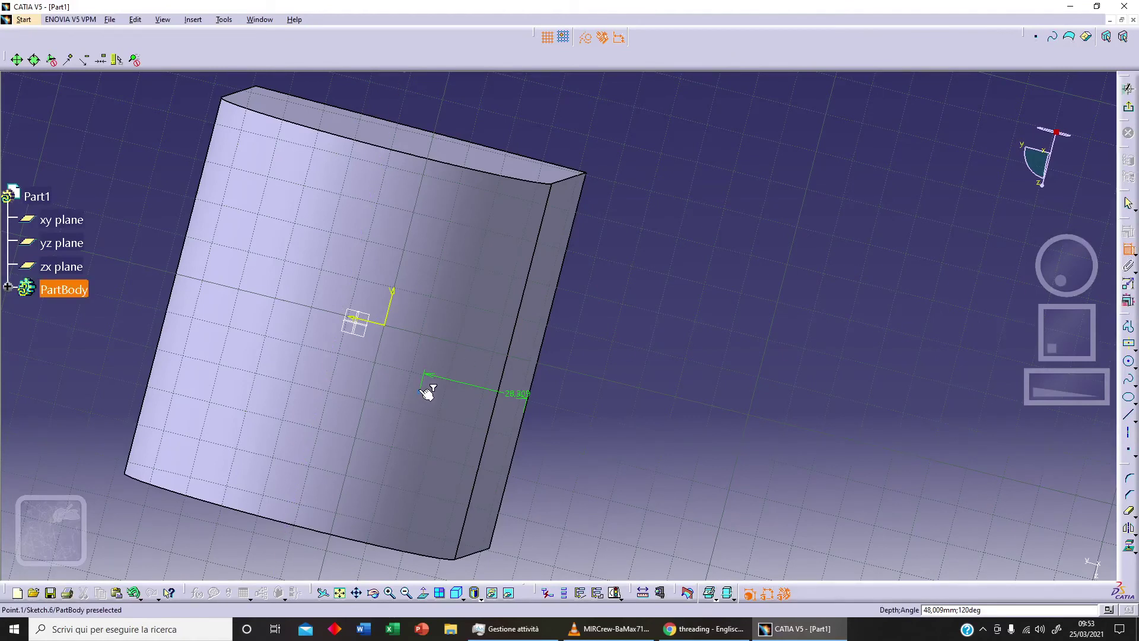
click(426, 390)
click(500, 178)
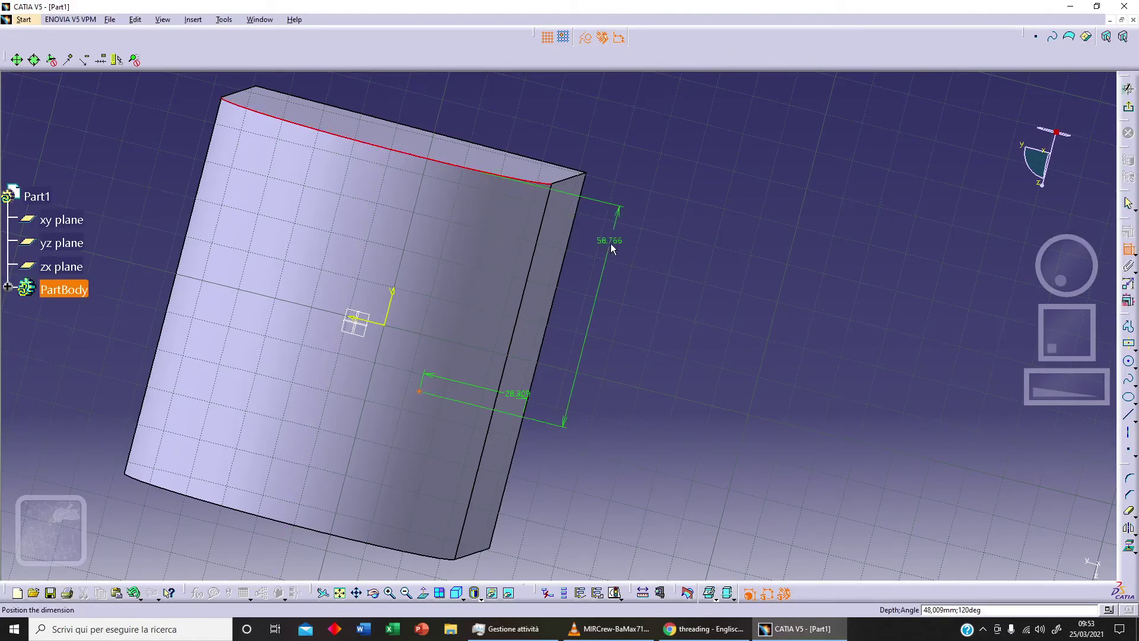
click(613, 248)
click(1128, 108)
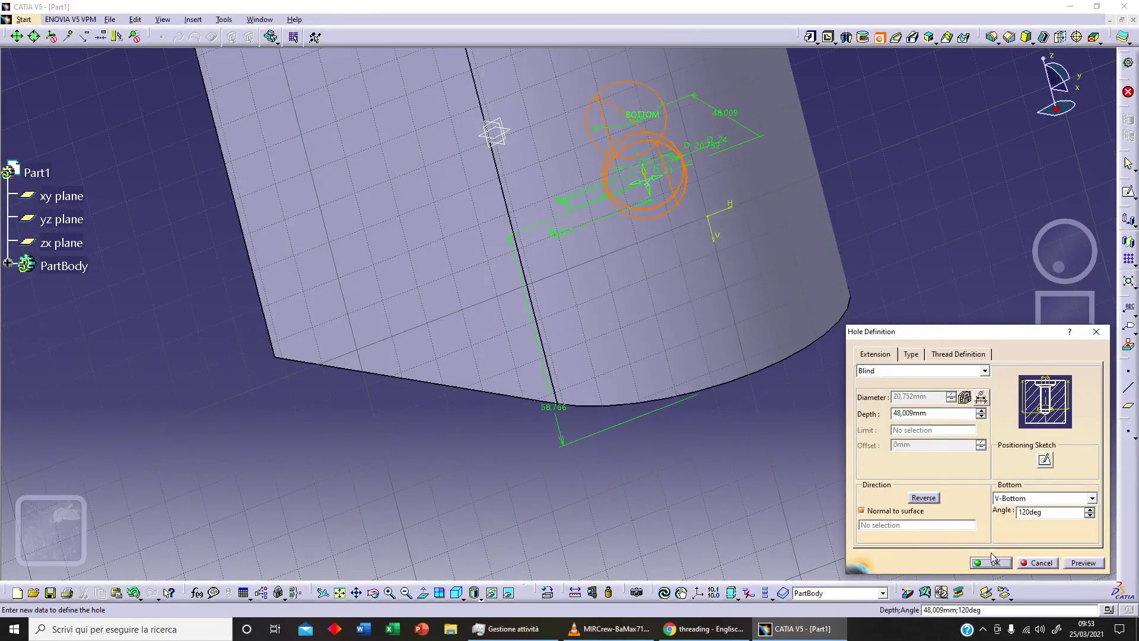
Step: Create Hole.3 in the curved face and orbit to a front view of the three-hole block
click(991, 560)
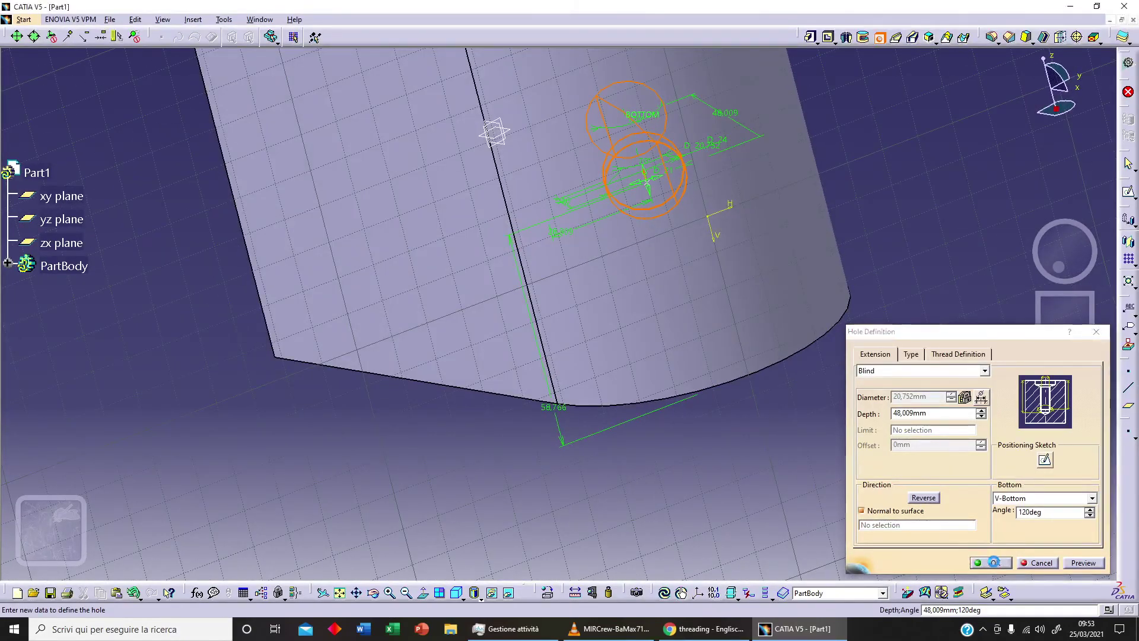
middle_drag(737, 292, 559, 308)
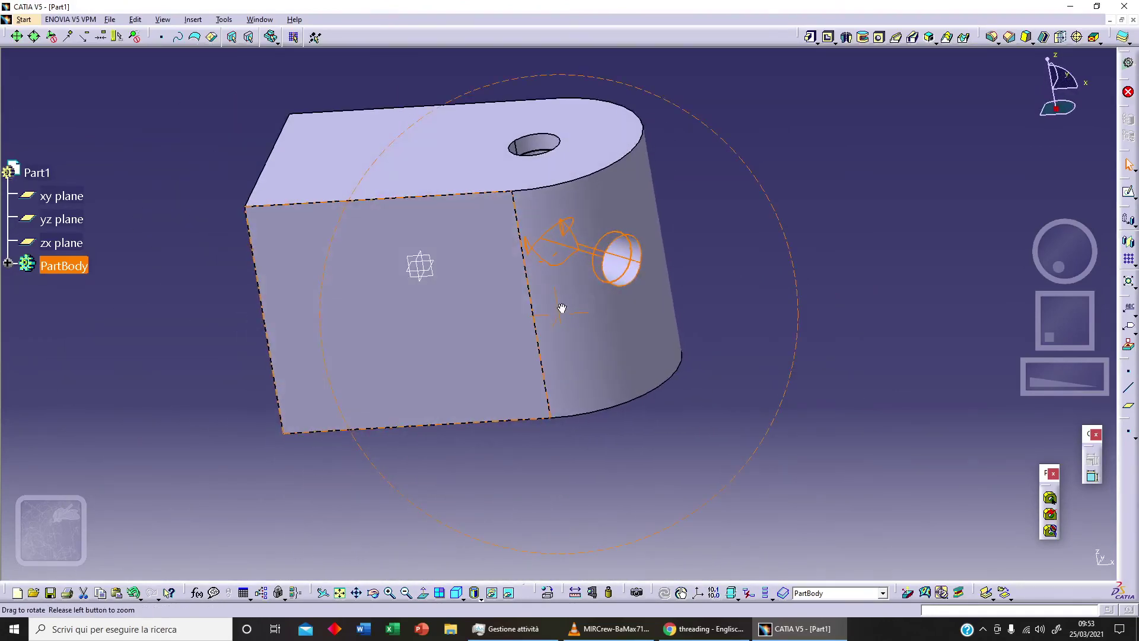
middle_drag(443, 274, 552, 328)
mouse_move(662, 333)
middle_down()
mouse_move(628, 274)
mouse_move(657, 339)
middle_up()
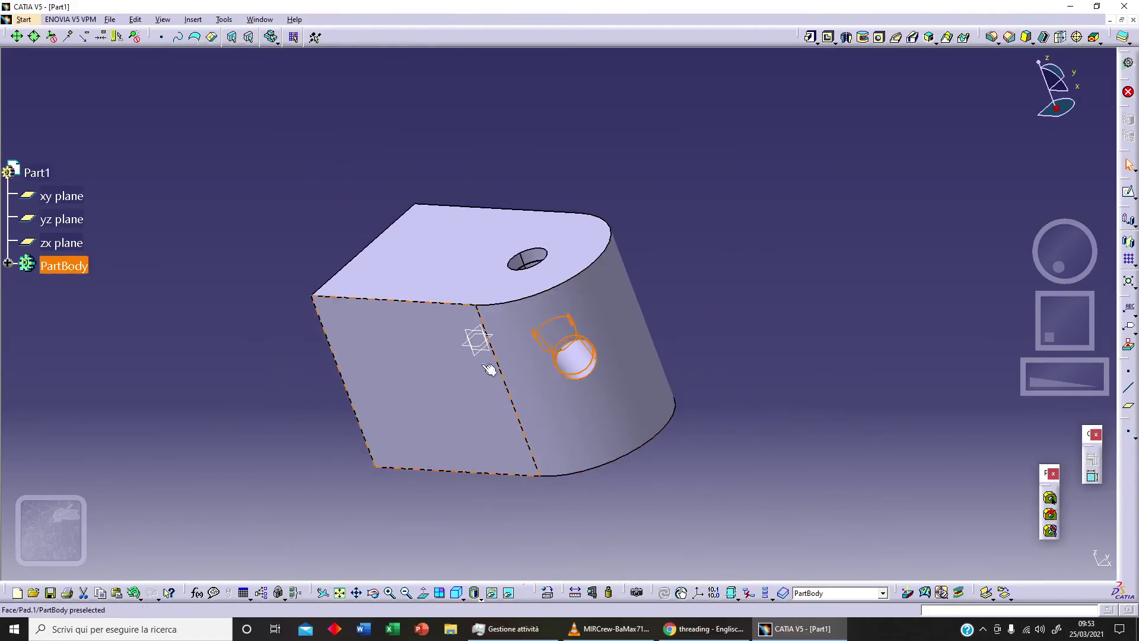
middle_drag(460, 369, 486, 209)
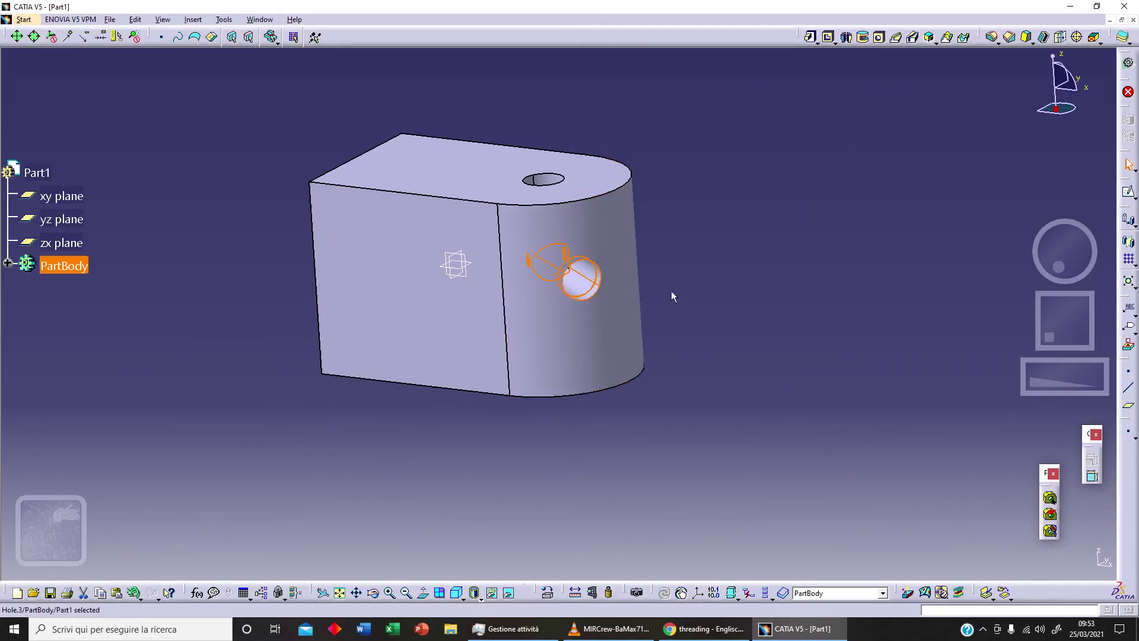
click(776, 344)
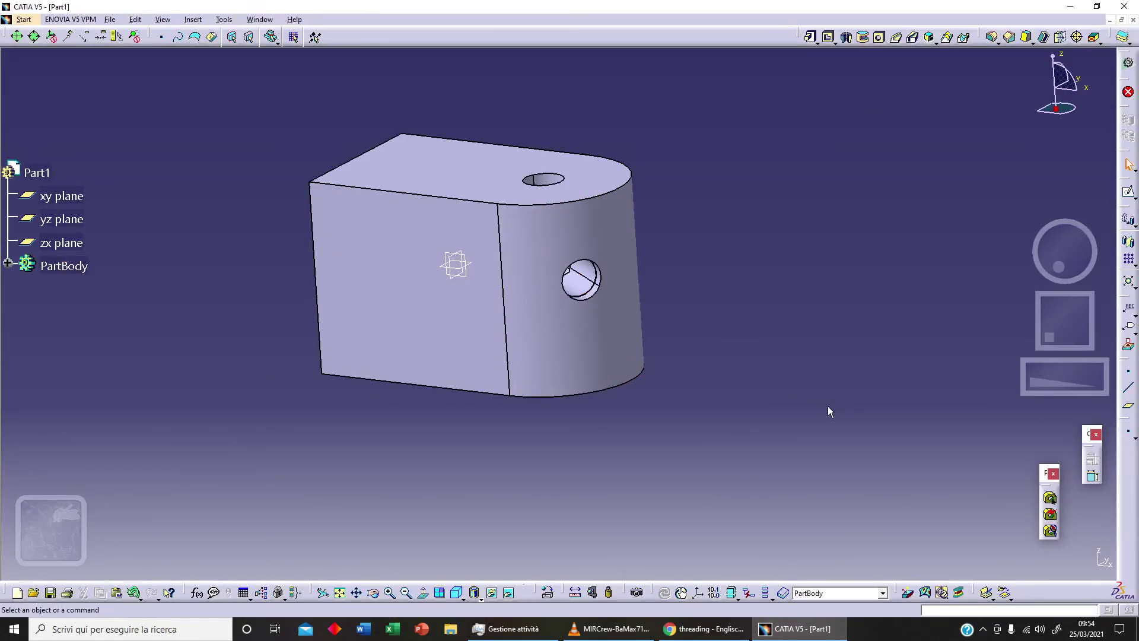